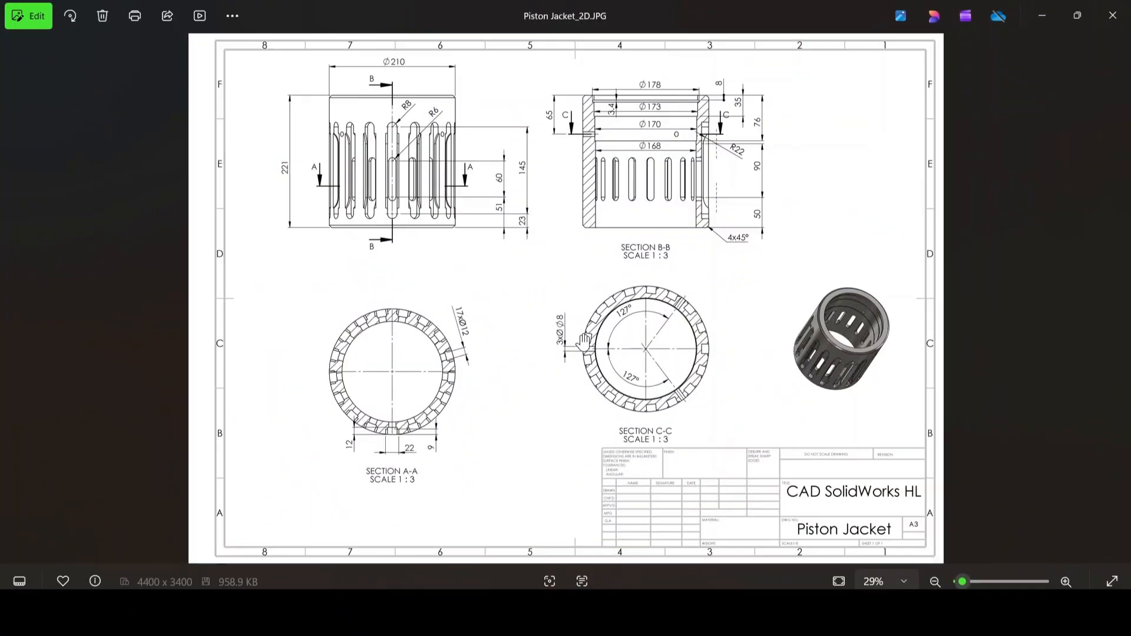
{"action": "scroll", "coordinate": [584, 341], "scroll_direction": "up", "scroll_amount": 4}
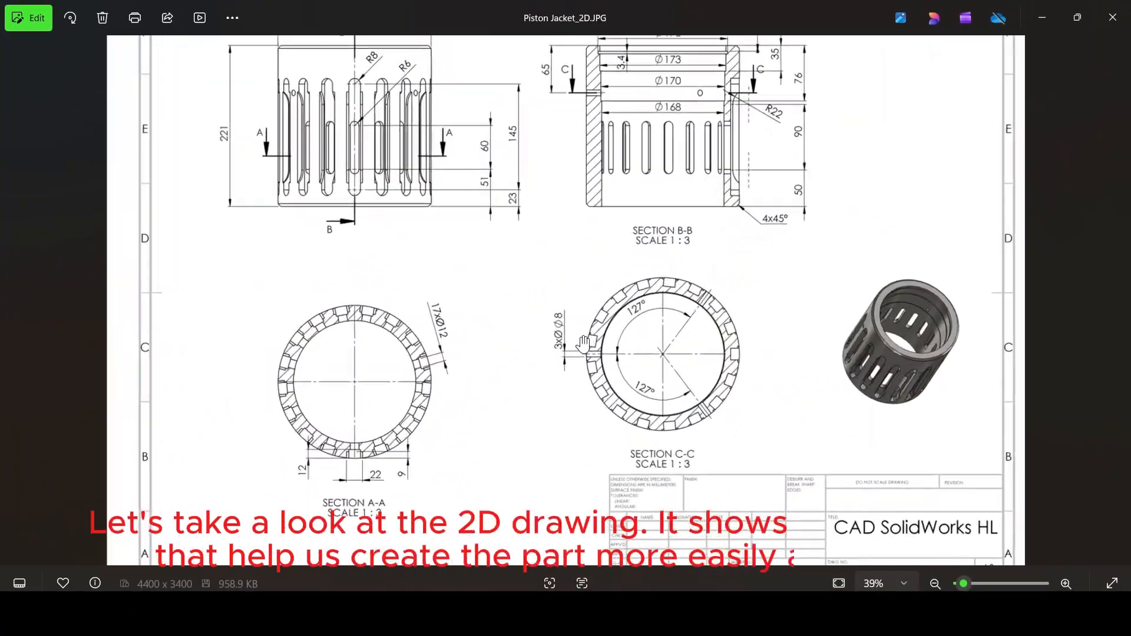
{"action": "scroll", "coordinate": [493, 190], "scroll_direction": "up", "scroll_amount": 2}
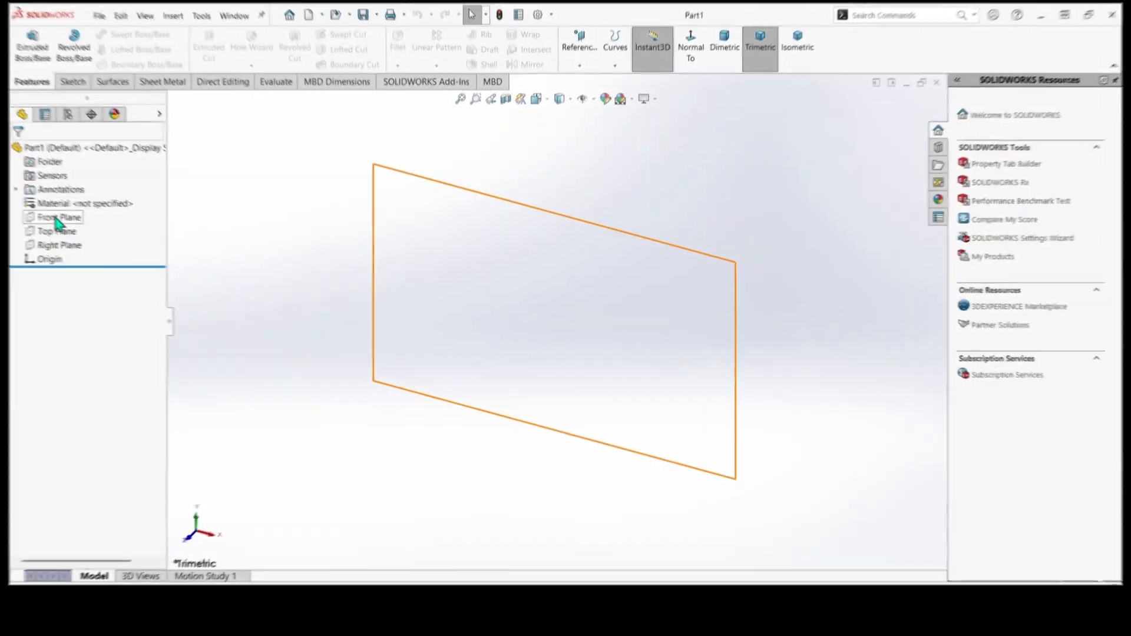
On the Front Plane, sketch a circle about 100 mm in diameter centred on the origin
{"action": "left_click", "coordinate": [56, 218]}
{"action": "left_click", "coordinate": [62, 199]}
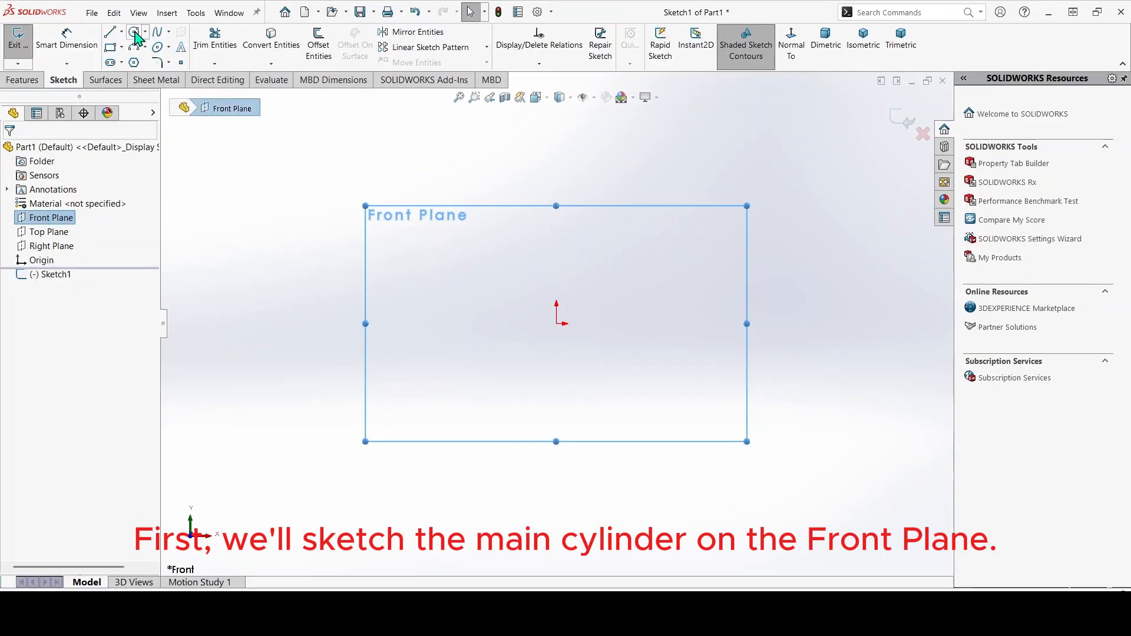
{"action": "left_click", "coordinate": [134, 33]}
{"action": "left_click", "coordinate": [558, 324]}
{"action": "left_click", "coordinate": [632, 249]}
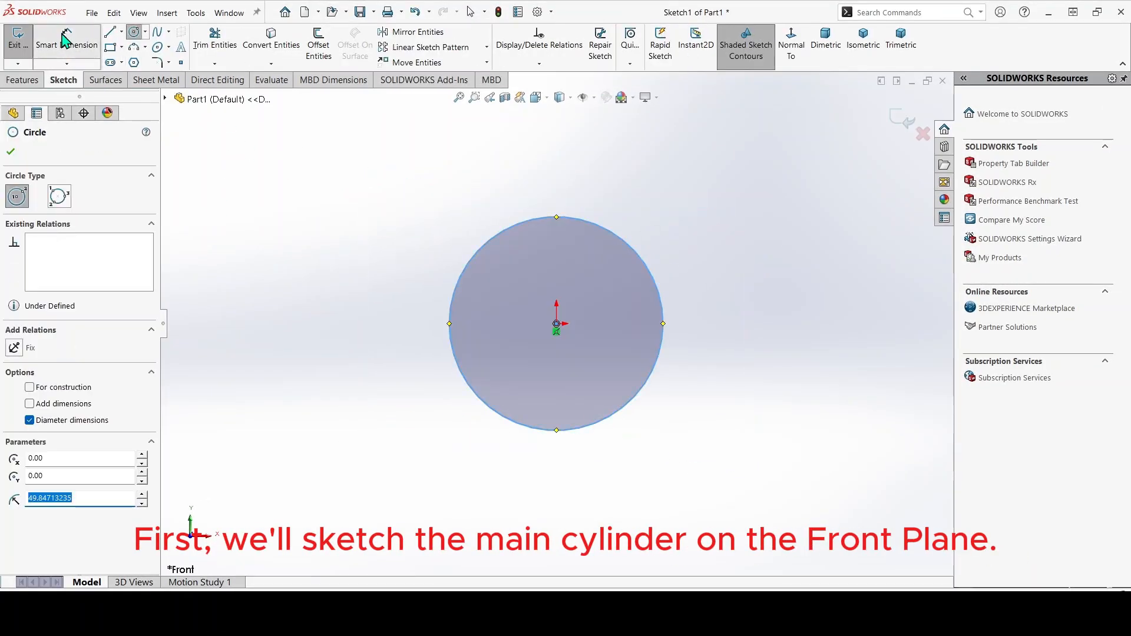
Dimension the circle's diameter to 210 mm
{"action": "left_click", "coordinate": [65, 36]}
{"action": "left_click", "coordinate": [658, 285]}
{"action": "left_click", "coordinate": [748, 328]}
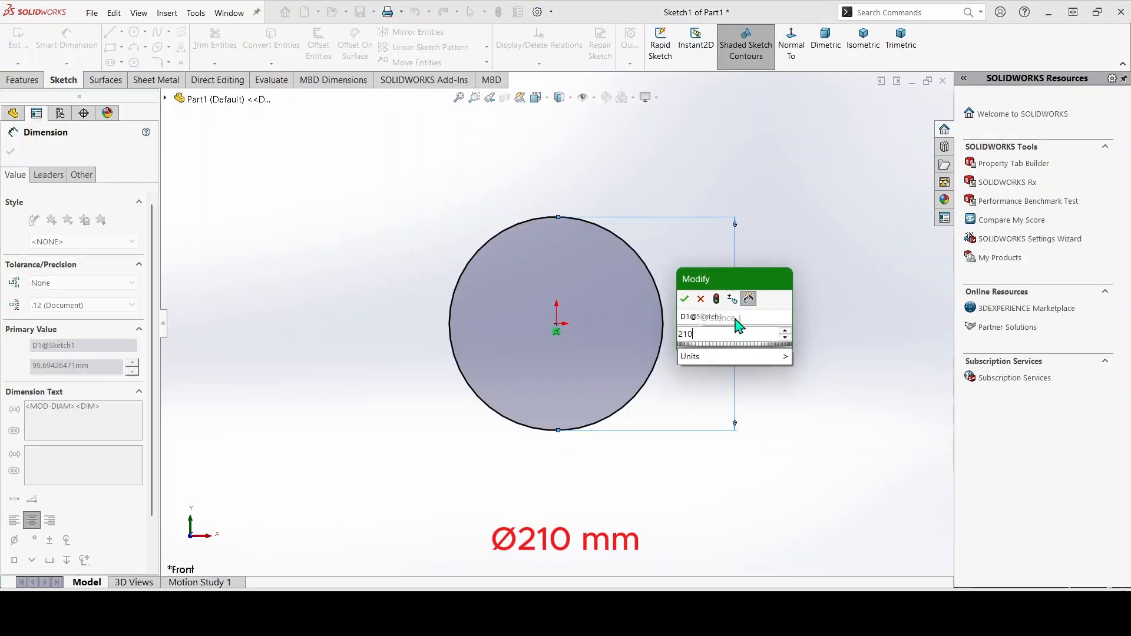
{"action": "type", "text": "210"}
{"action": "key", "text": "Return"}
{"action": "left_click", "coordinate": [12, 152]}
Extrude the circle as a blind boss to a depth of 221 mm
{"action": "left_click", "coordinate": [23, 80]}
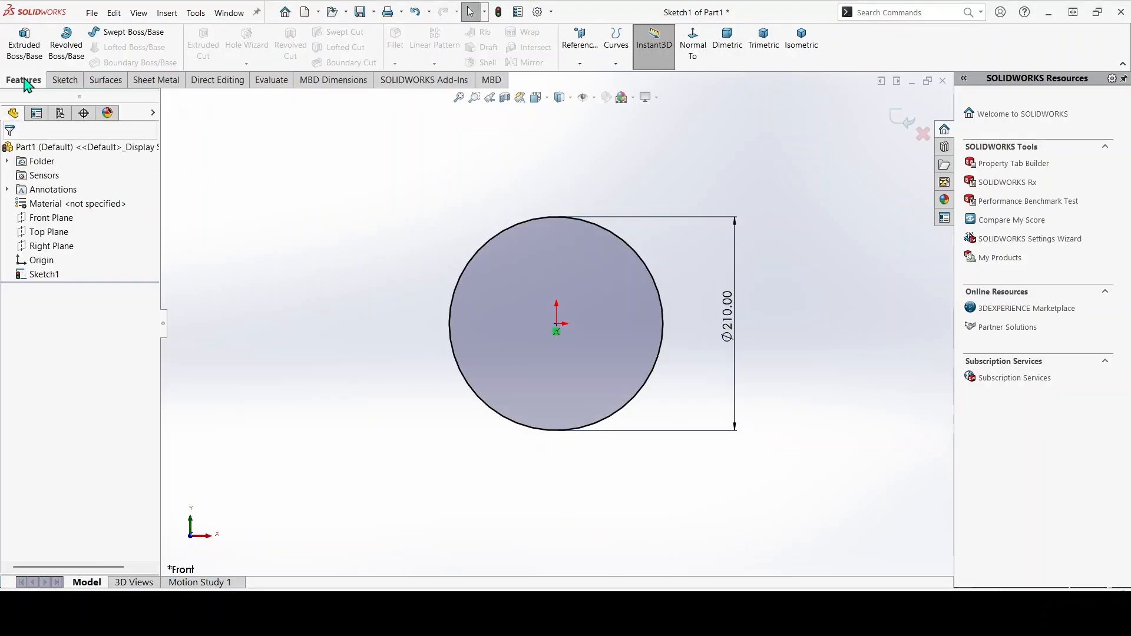
{"action": "left_click", "coordinate": [34, 59]}
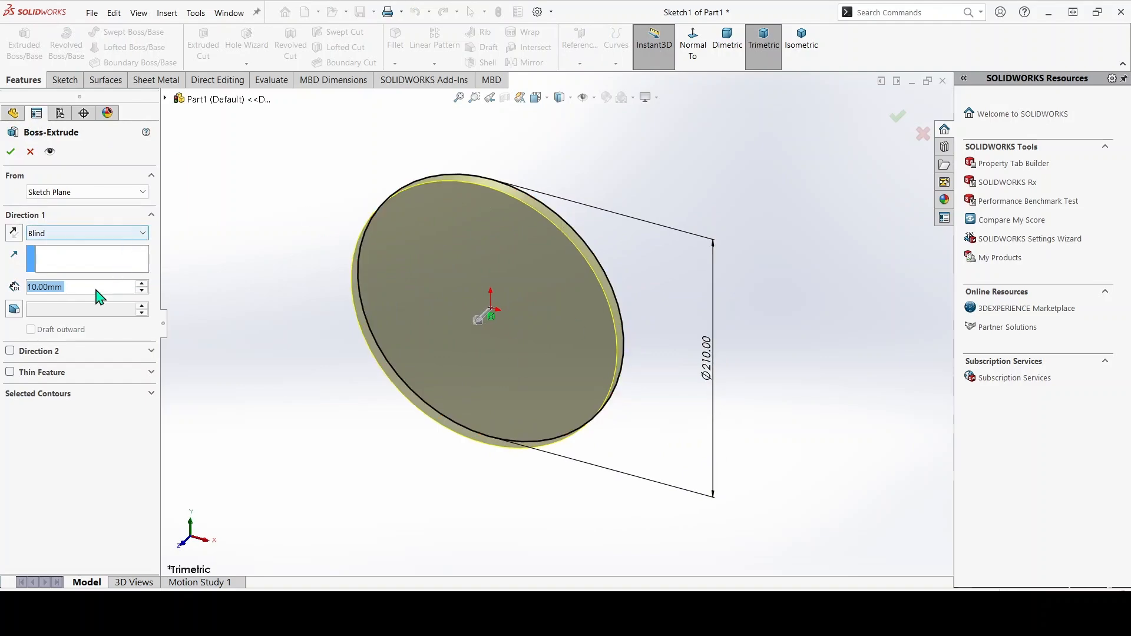
{"action": "type", "text": "221"}
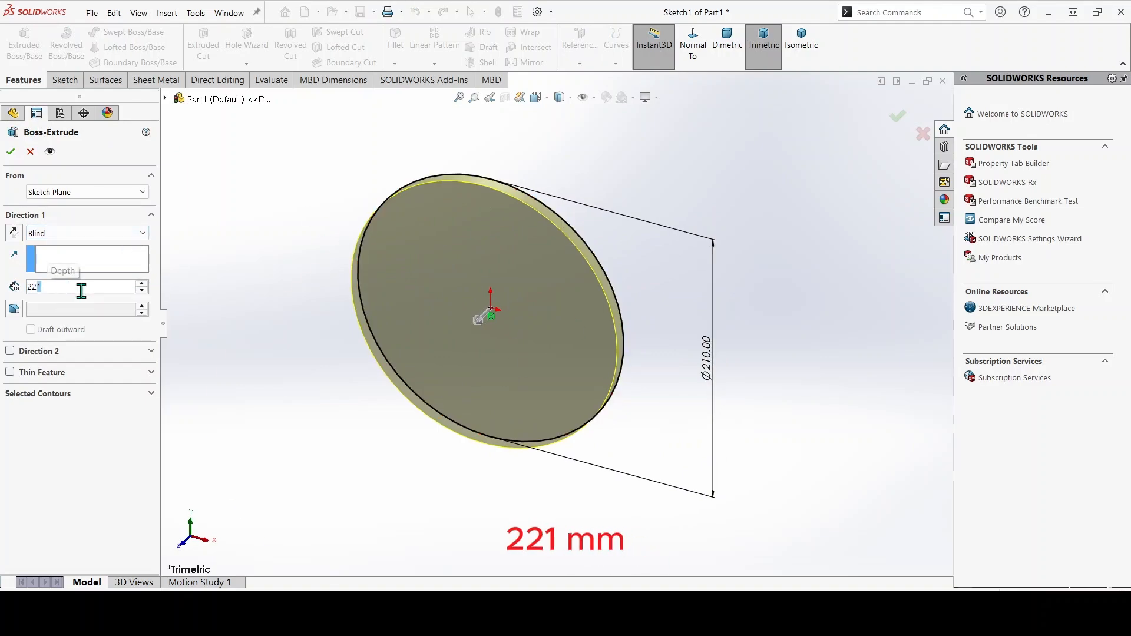
{"action": "key", "text": "Return"}
{"action": "key", "text": "Return"}
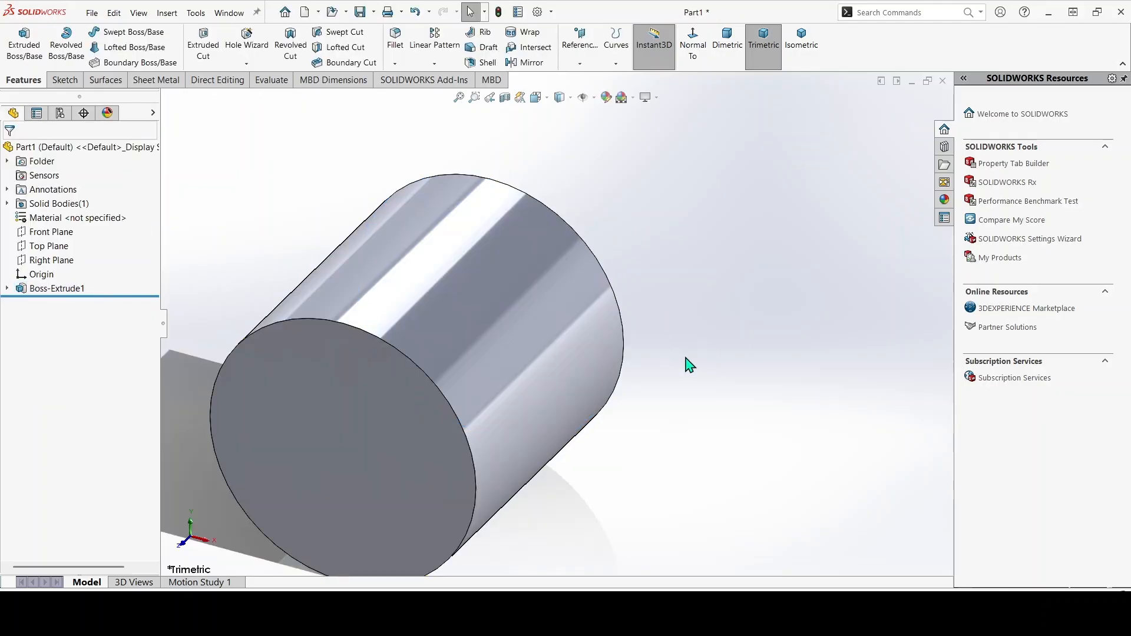
Start a new sketch on the Top Plane, running lengthwise through the cylinder
{"action": "middle_click_drag", "start_coordinate": [687, 366], "coordinate": [705, 294]}
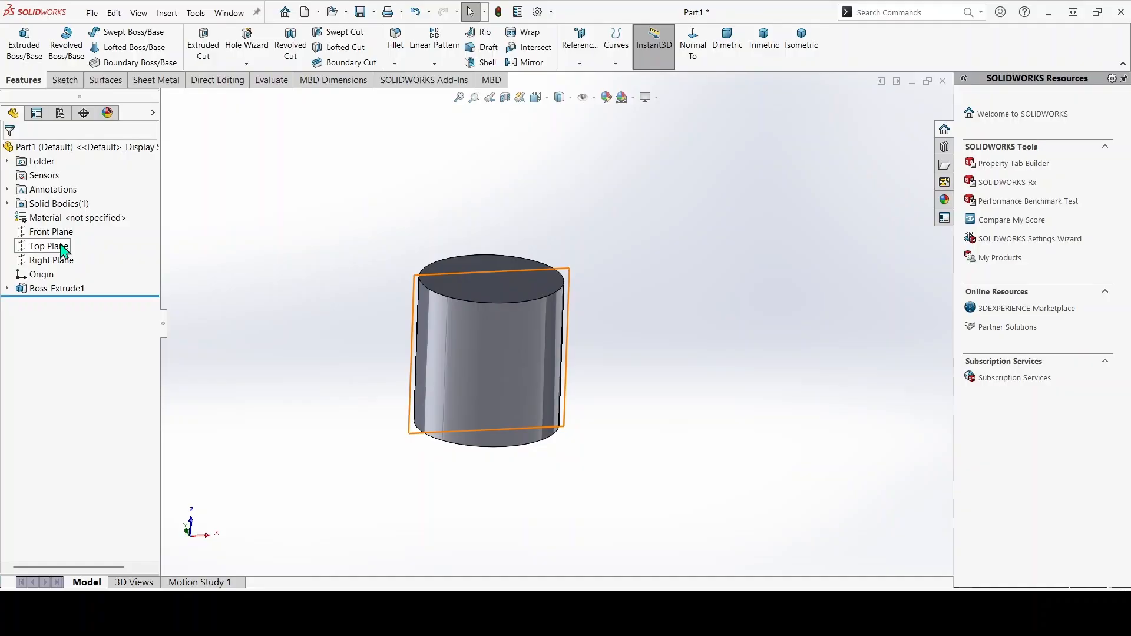
{"action": "left_click", "coordinate": [64, 246]}
{"action": "left_click", "coordinate": [86, 226]}
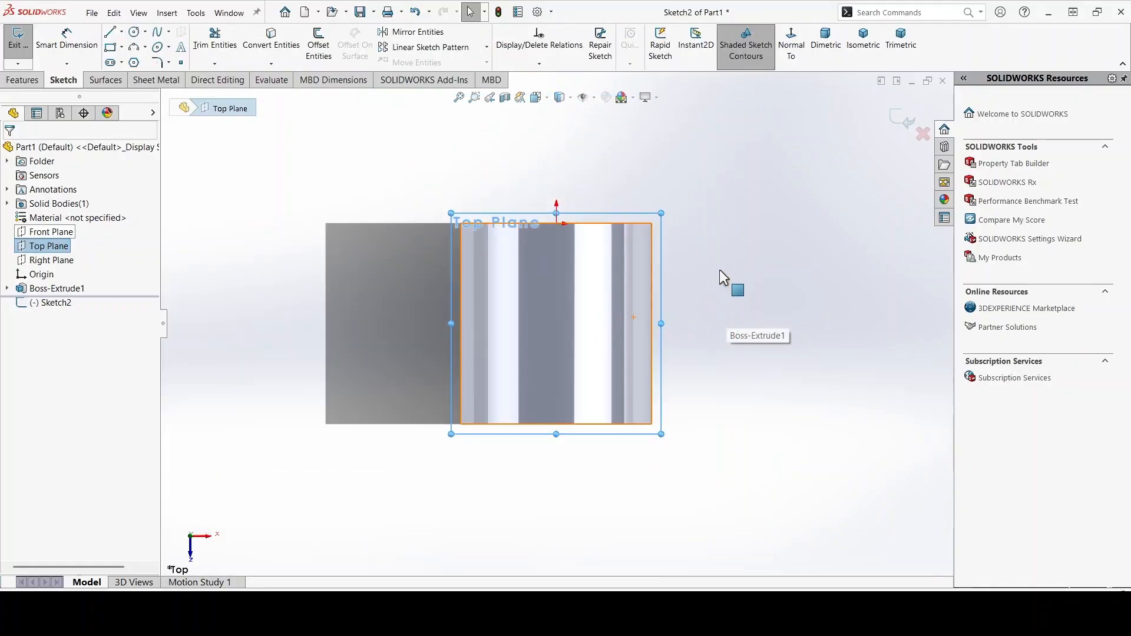
{"action": "key", "text": "ctrl+8"}
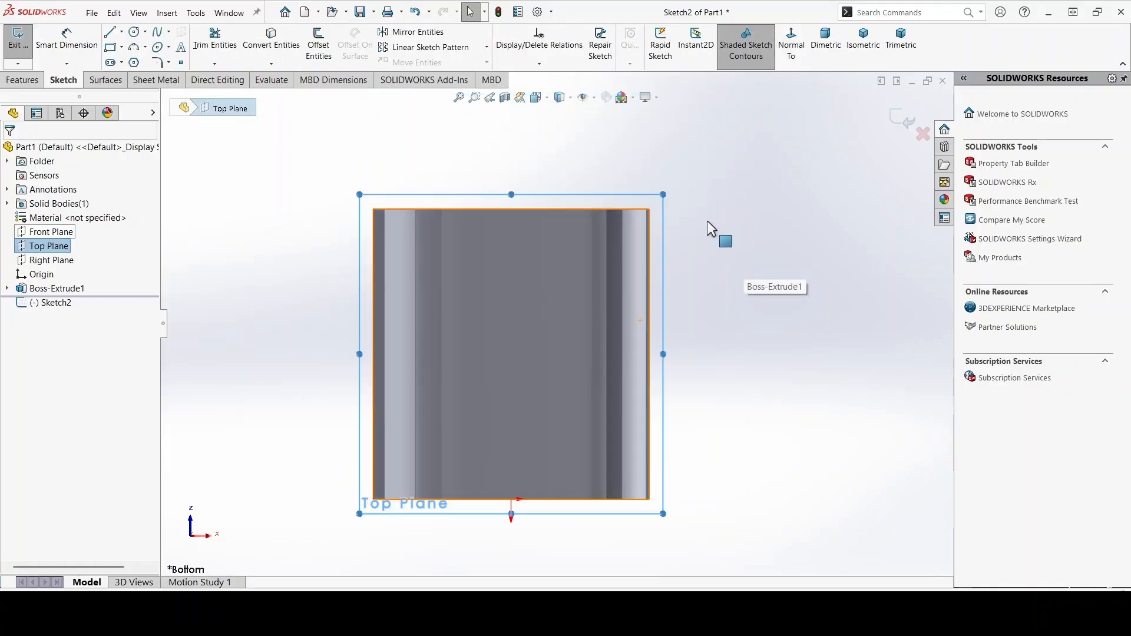
{"action": "left_click", "coordinate": [707, 221]}
{"action": "scroll", "coordinate": [469, 249], "scroll_direction": "down", "scroll_amount": 2}
{"action": "scroll", "coordinate": [468, 249], "scroll_direction": "up", "scroll_amount": 2}
{"action": "scroll", "coordinate": [602, 461], "scroll_direction": "down", "scroll_amount": 2}
{"action": "scroll", "coordinate": [602, 405], "scroll_direction": "up", "scroll_amount": 1}
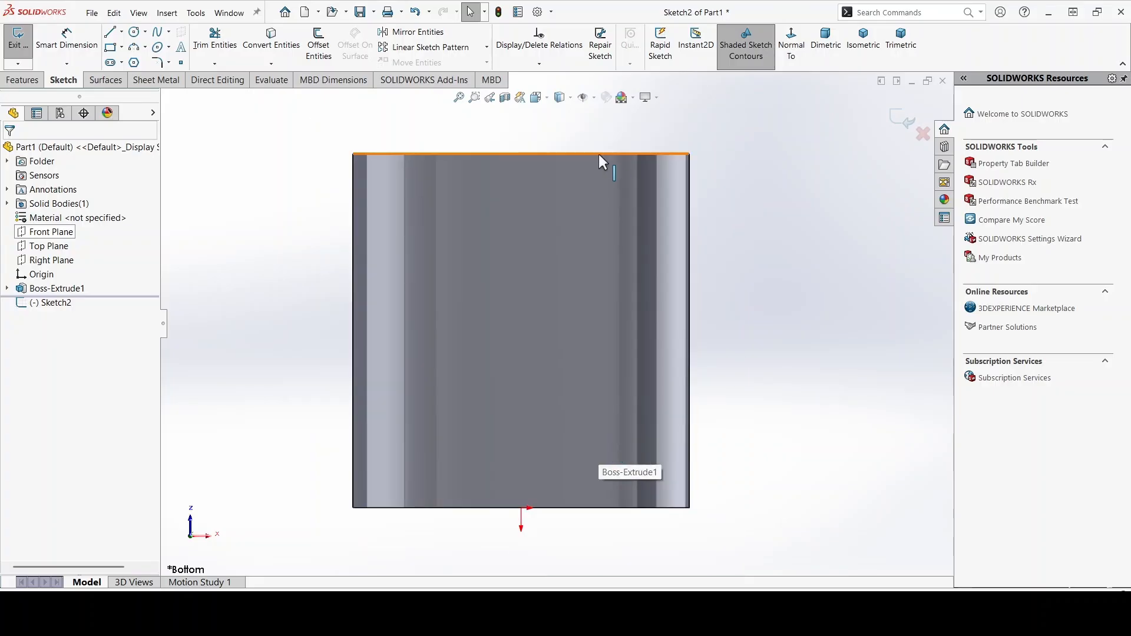
{"action": "scroll", "coordinate": [601, 154], "scroll_direction": "down", "scroll_amount": 1}
Draw the inner profile from the far end's midpoint outward about 84 mm, down the wall and around a groove about 10 mm deep and 6 mm wide
{"action": "key", "text": "l"}
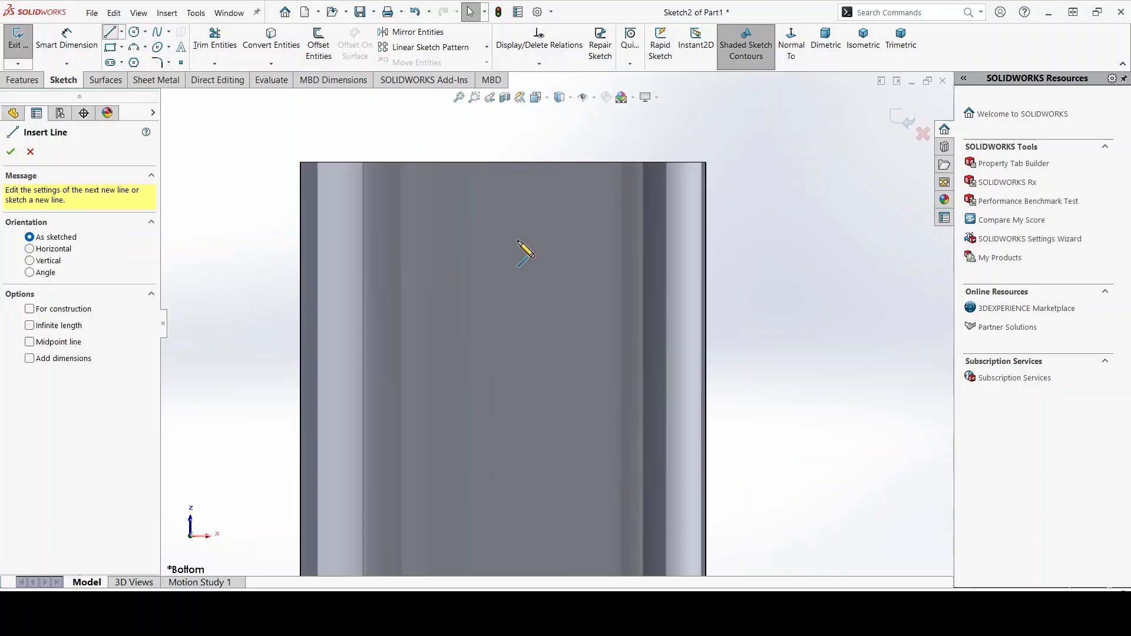
{"action": "left_click", "coordinate": [503, 163]}
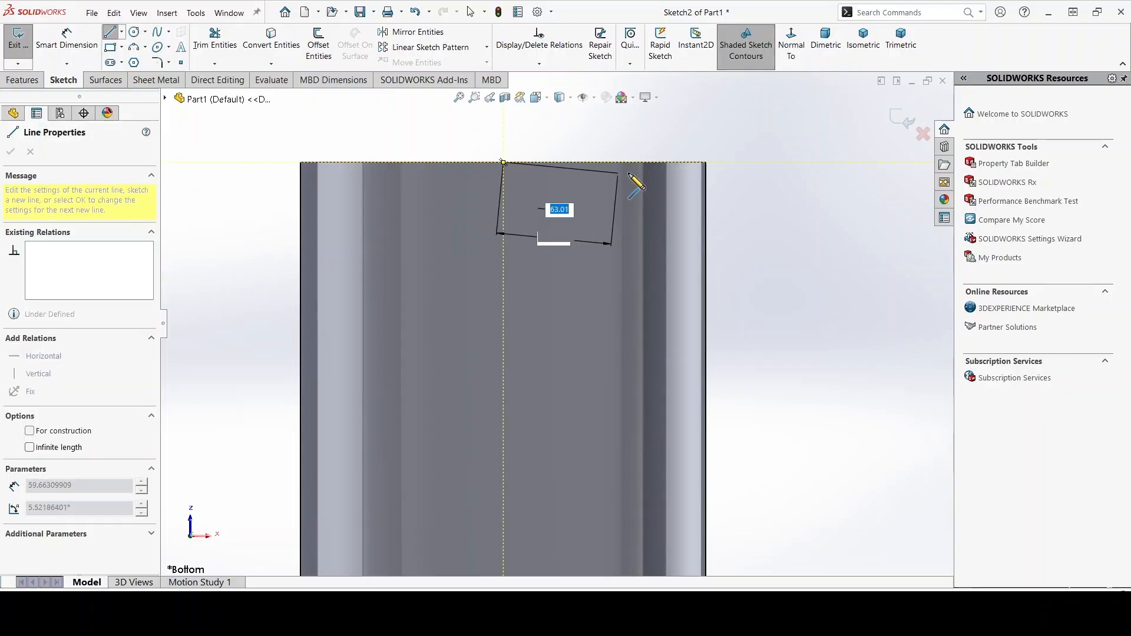
{"action": "left_click", "coordinate": [665, 163]}
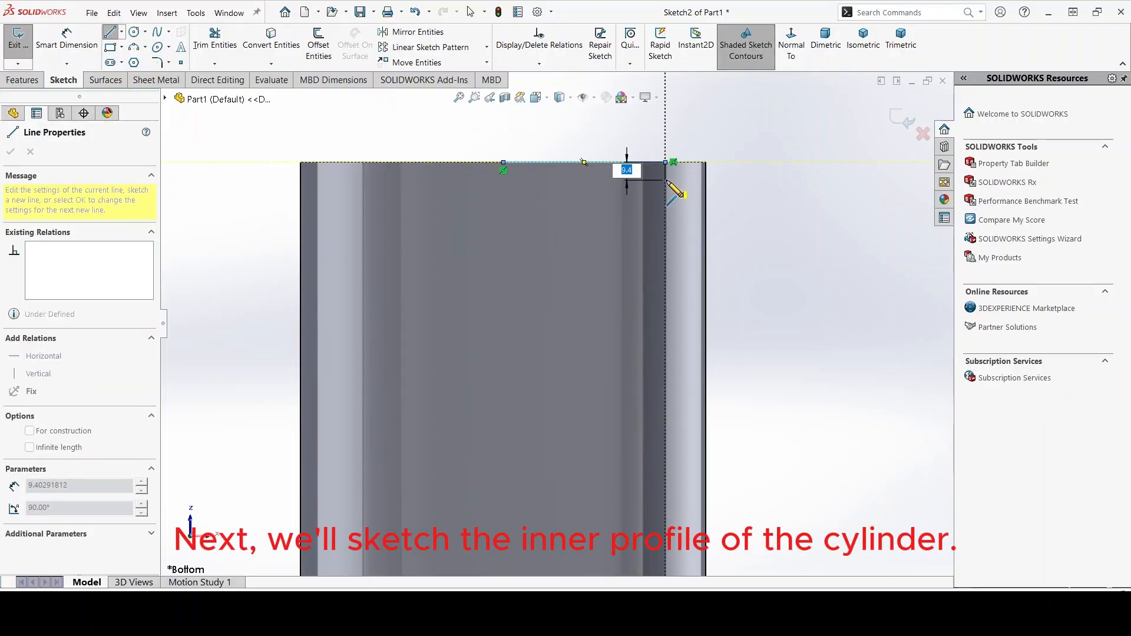
{"action": "left_click", "coordinate": [666, 189]}
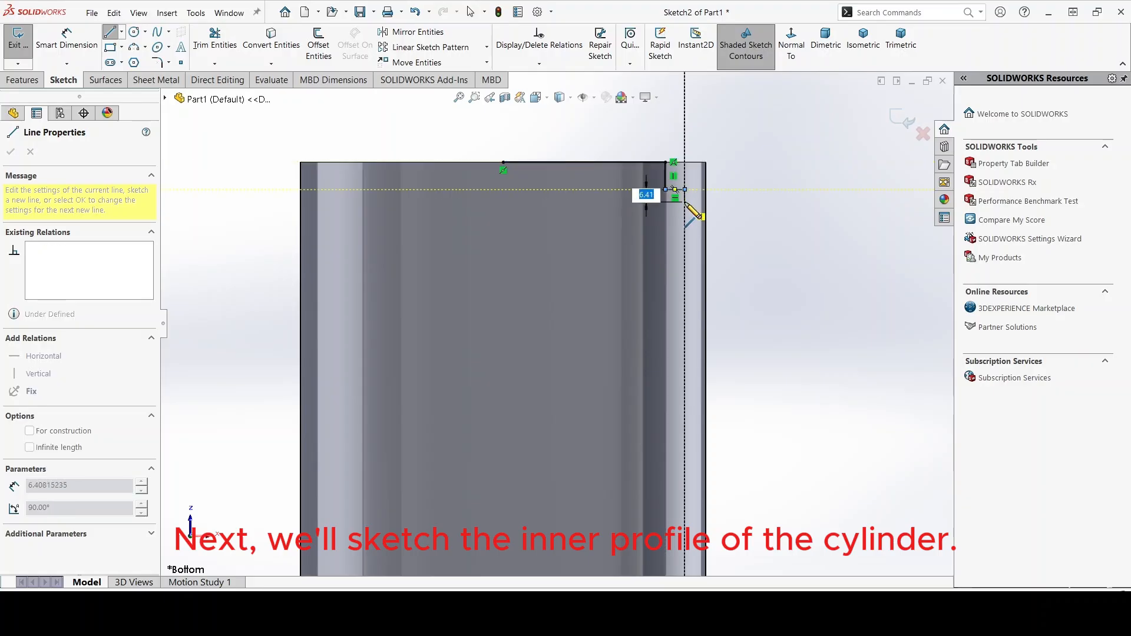
{"action": "left_click", "coordinate": [685, 189]}
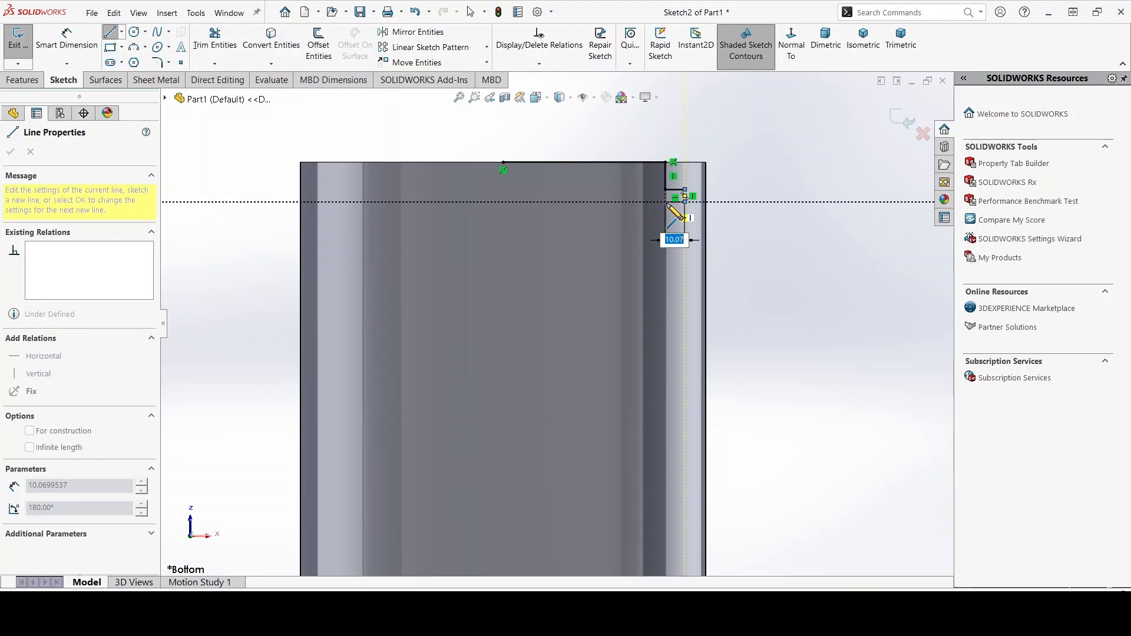
{"action": "left_click", "coordinate": [684, 202]}
{"action": "left_click", "coordinate": [666, 202]}
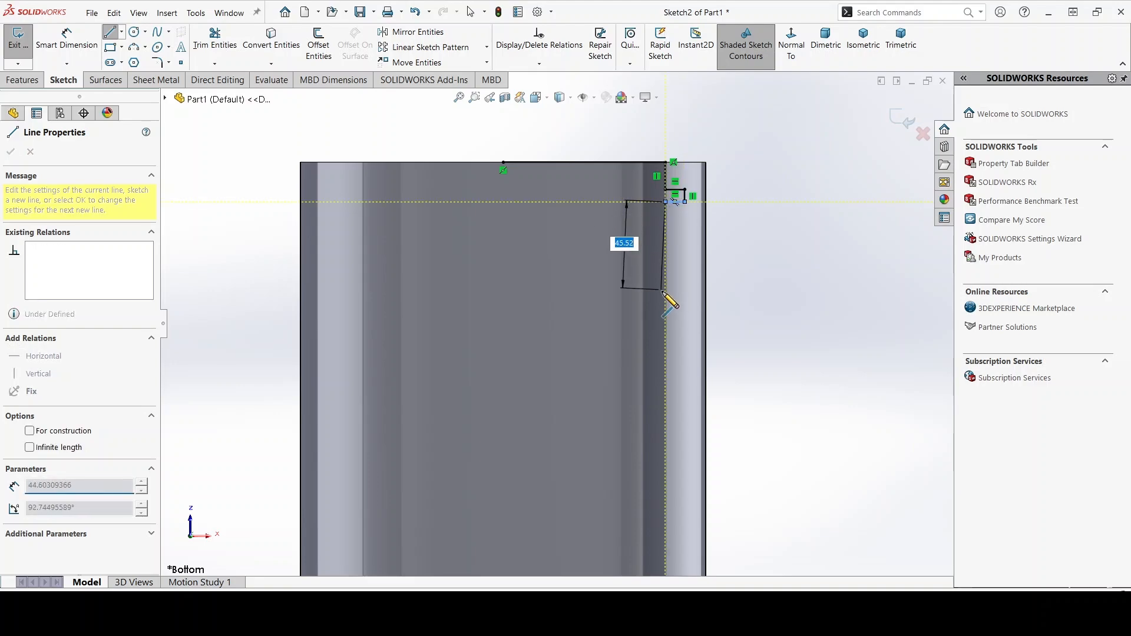
Continue the profile below the groove with two inward steps down to the base edge, closing it through the origin and up the cylinder axis
{"action": "left_click", "coordinate": [665, 292]}
{"action": "left_click", "coordinate": [657, 292]}
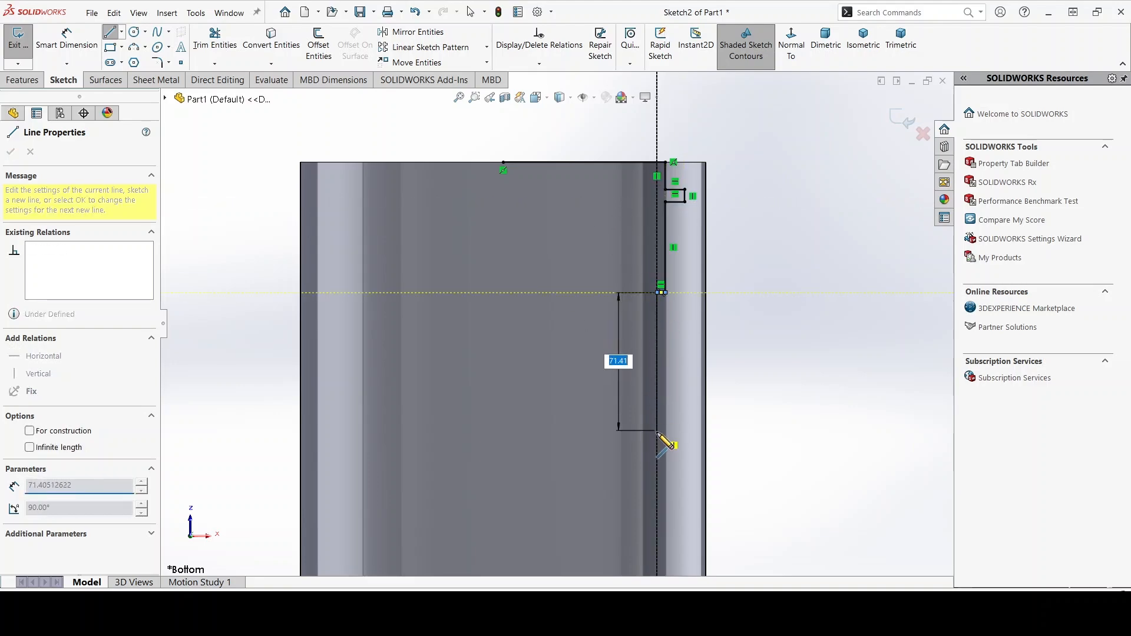
{"action": "left_click", "coordinate": [657, 434]}
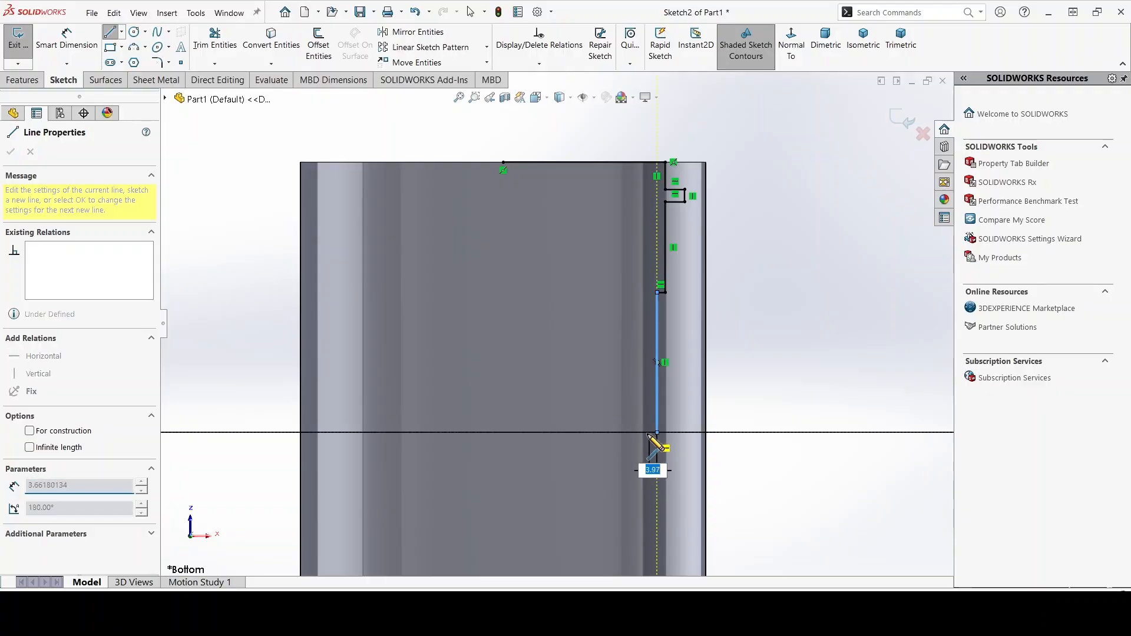
{"action": "left_click", "coordinate": [647, 433]}
{"action": "scroll", "coordinate": [646, 434], "scroll_direction": "up", "scroll_amount": 4}
{"action": "scroll", "coordinate": [605, 441], "scroll_direction": "down", "scroll_amount": 2}
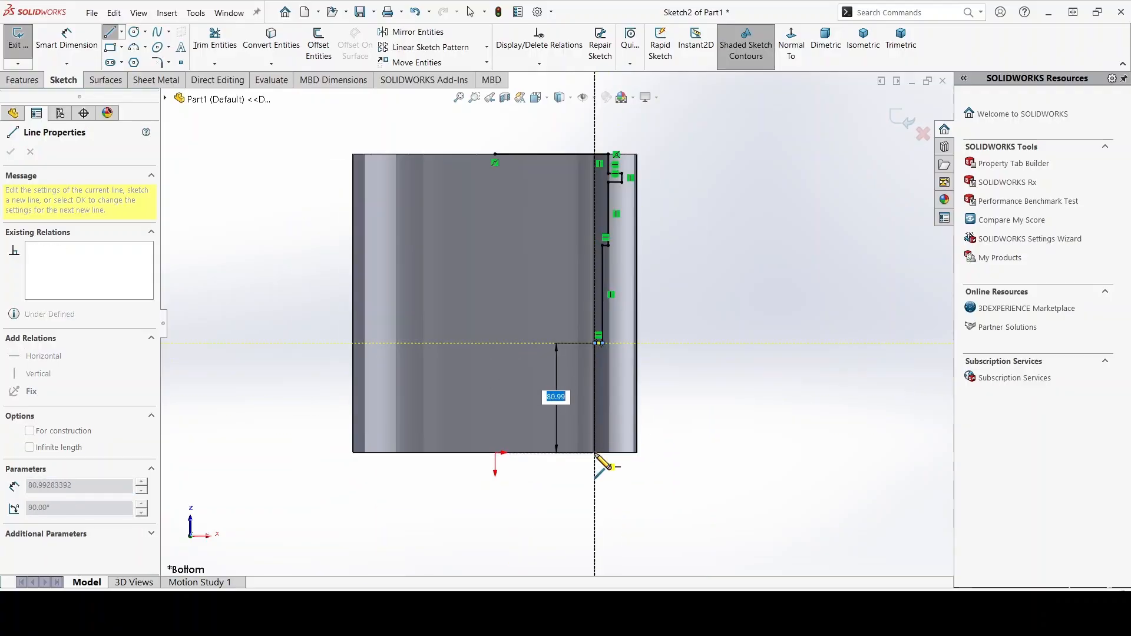
{"action": "left_click", "coordinate": [595, 453]}
{"action": "left_click", "coordinate": [495, 453]}
{"action": "left_click", "coordinate": [495, 162]}
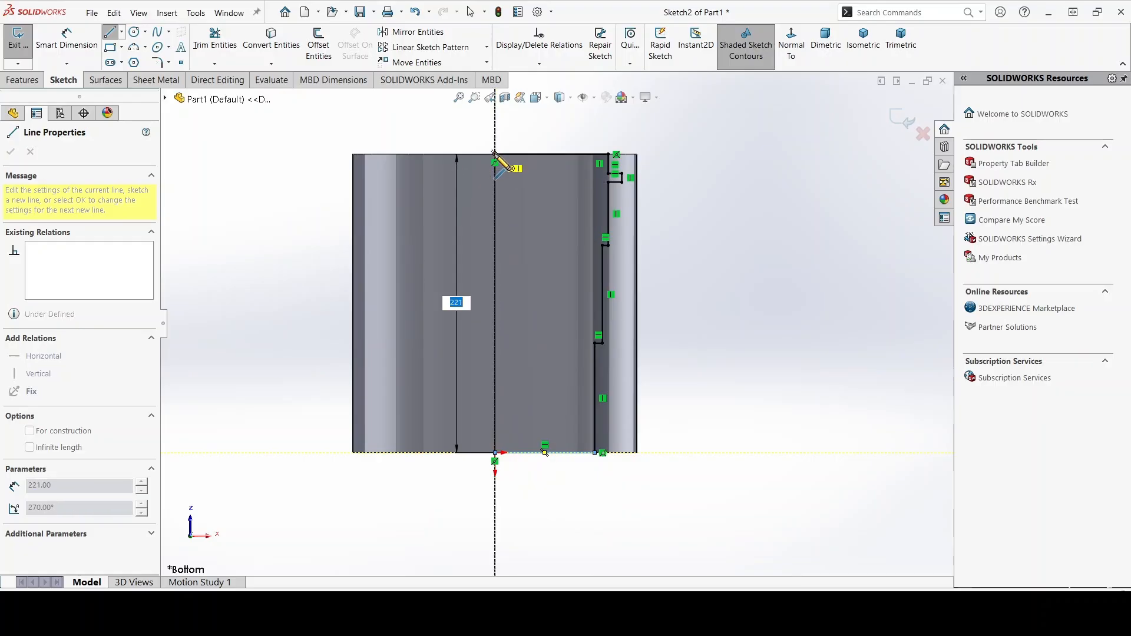
{"action": "key", "text": "Escape"}
Convert the profile's vertical line on the cylinder axis to construction geometry
{"action": "right_click", "coordinate": [493, 246]}
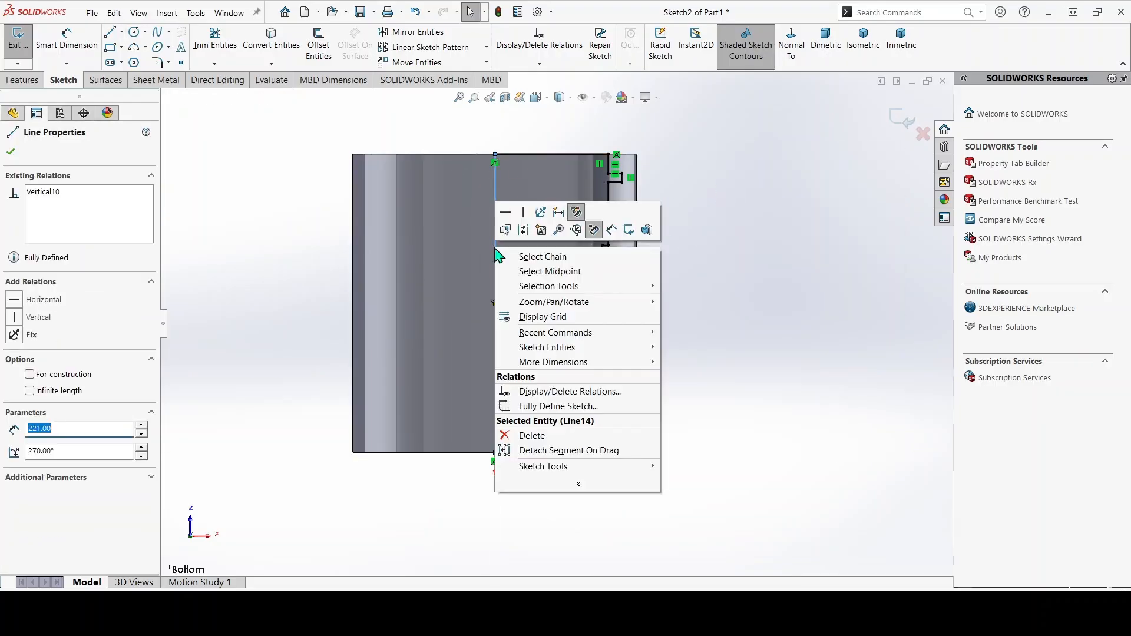
{"action": "left_click", "coordinate": [523, 221]}
{"action": "key", "text": "Escape"}
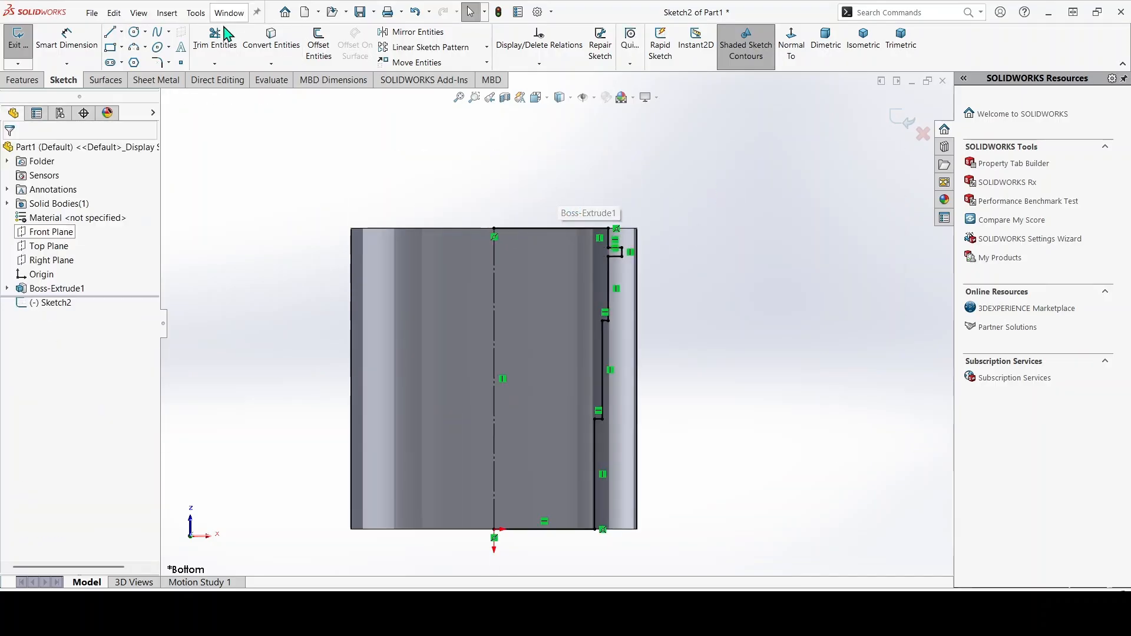
Dimension the wall segment above the groove as a 173 mm diameter about the centreline
{"action": "left_click", "coordinate": [66, 41]}
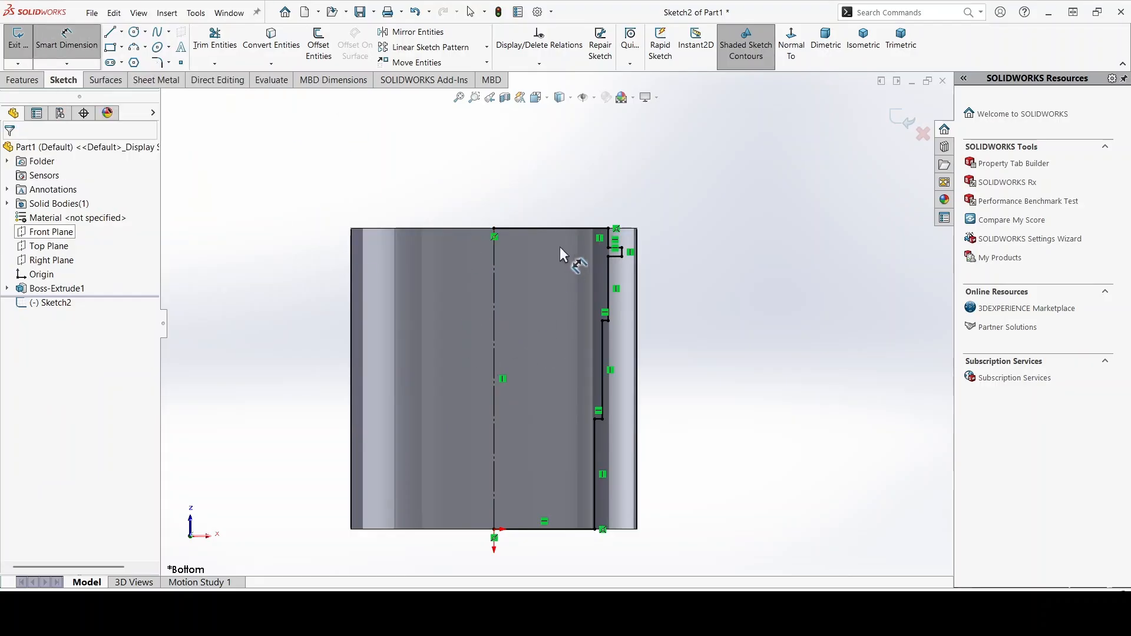
{"action": "scroll", "coordinate": [566, 261], "scroll_direction": "up", "scroll_amount": 1}
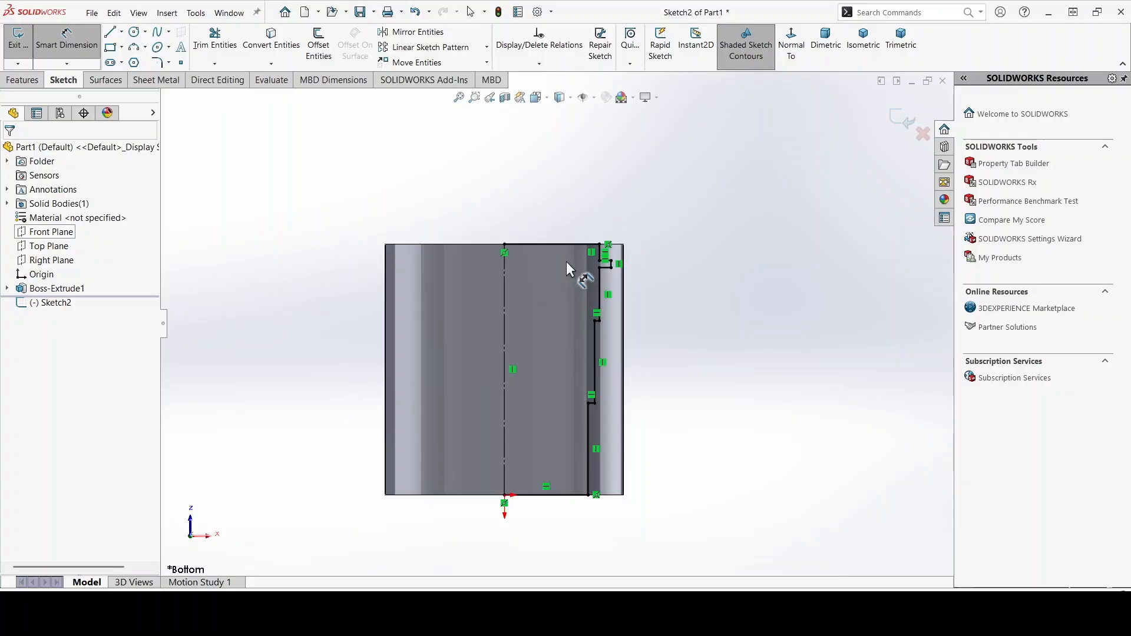
{"action": "scroll", "coordinate": [597, 280], "scroll_direction": "down", "scroll_amount": 1}
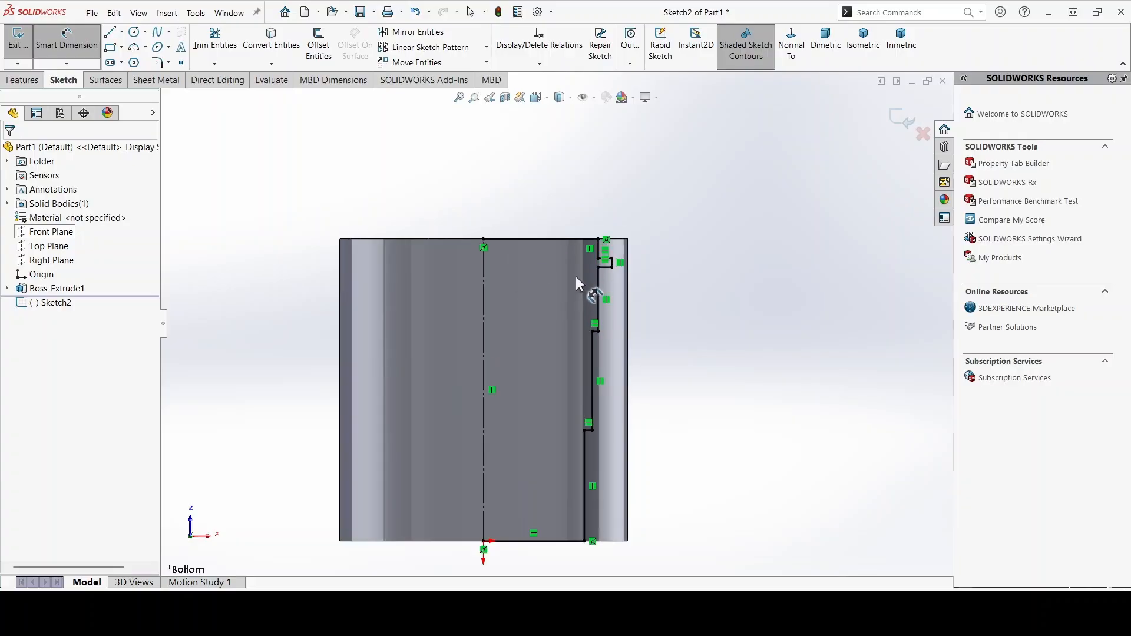
{"action": "left_click", "coordinate": [600, 252]}
{"action": "left_click", "coordinate": [474, 207]}
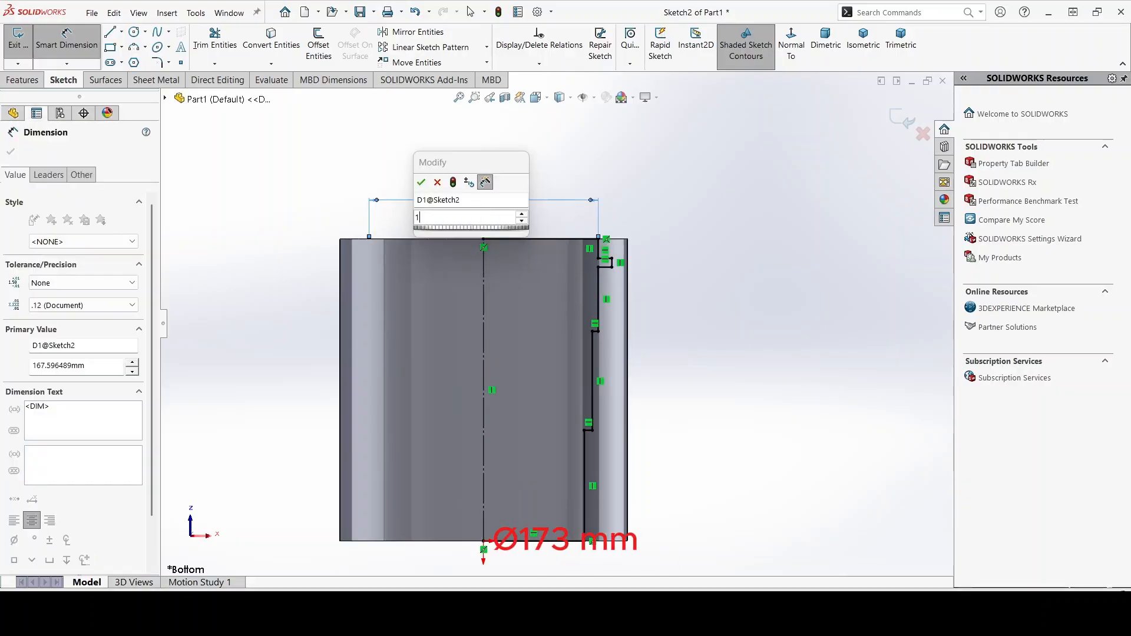
{"action": "type", "text": "173"}
{"action": "key", "text": "Return"}
Dimension the groove's outer wall as a 178 mm diameter about the centreline
{"action": "scroll", "coordinate": [517, 265], "scroll_direction": "down", "scroll_amount": 1}
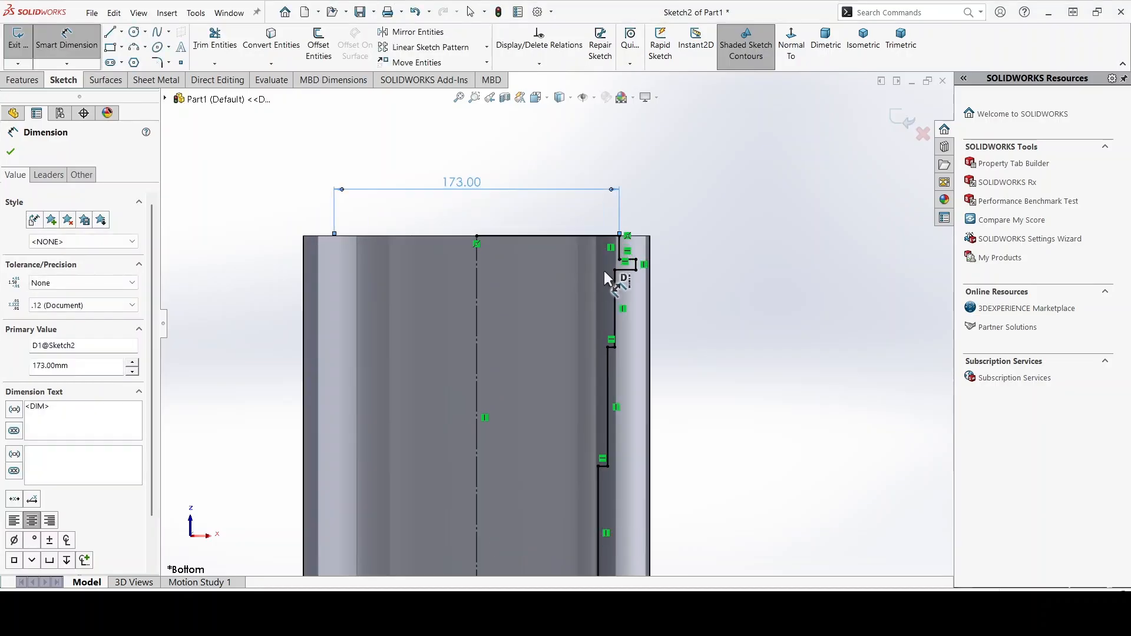
{"action": "left_click", "coordinate": [635, 265]}
{"action": "left_click", "coordinate": [476, 254]}
{"action": "left_click", "coordinate": [482, 166]}
{"action": "type", "text": "178"}
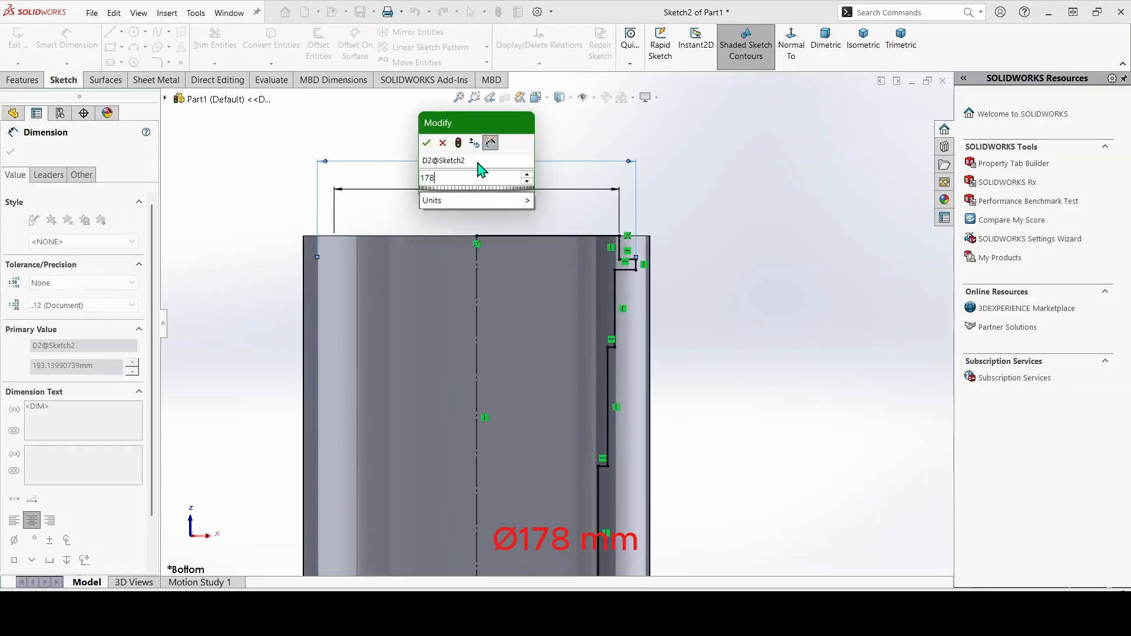
{"action": "key", "text": "Return"}
Dimension the wall segment just below the groove as a 173 mm diameter about the centreline
{"action": "scroll", "coordinate": [532, 309], "scroll_direction": "down", "scroll_amount": 1}
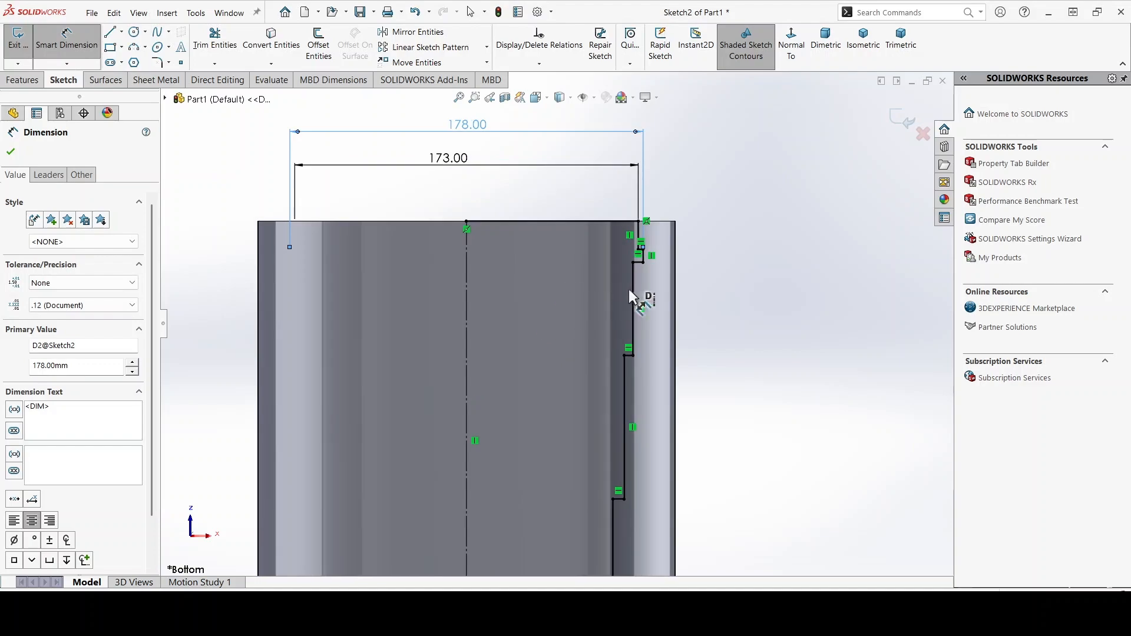
{"action": "left_click", "coordinate": [632, 291]}
{"action": "left_click", "coordinate": [468, 285]}
{"action": "left_click", "coordinate": [447, 271]}
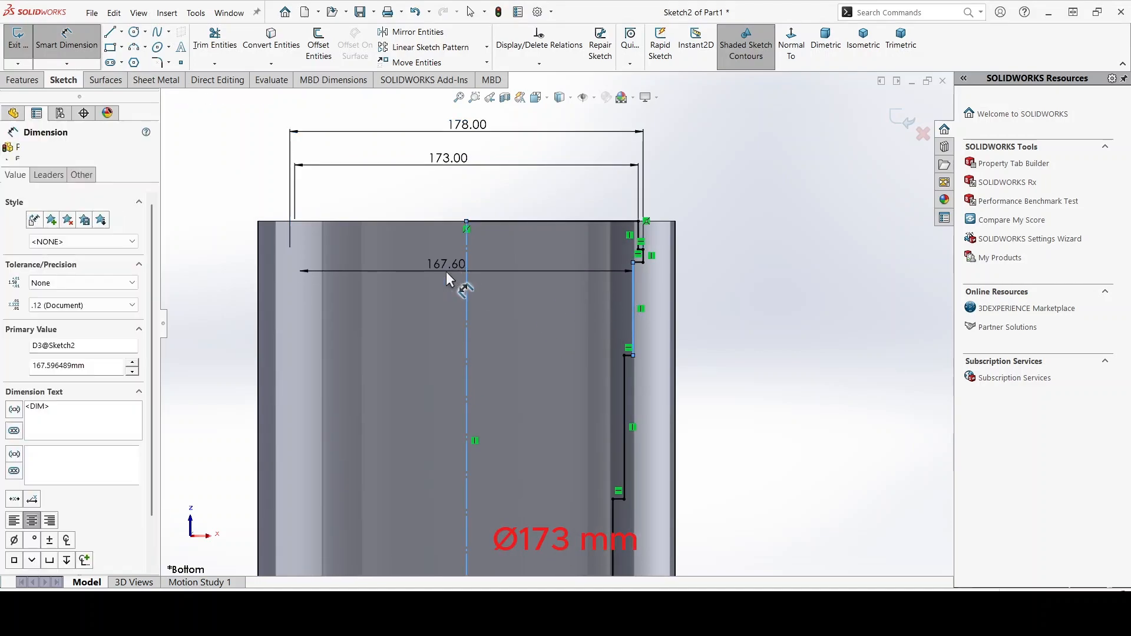
{"action": "type", "text": "173"}
{"action": "key", "text": "Return"}
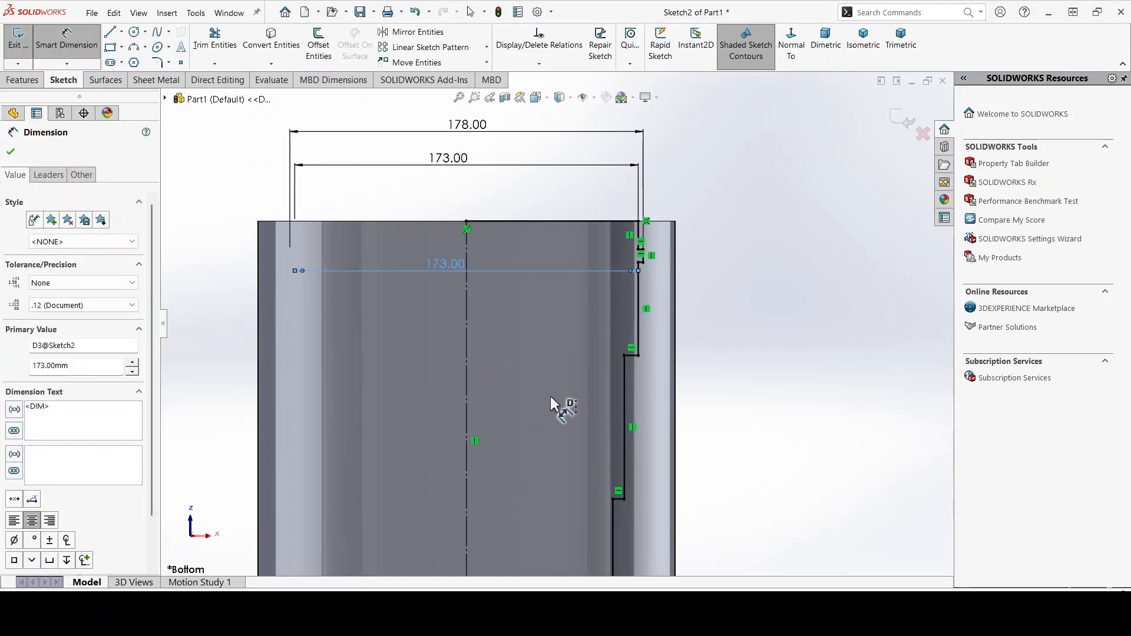
Dimension the wall segment below the upper 173 mm bore section as a 170 mm diameter about the centreline
{"action": "left_click", "coordinate": [624, 401]}
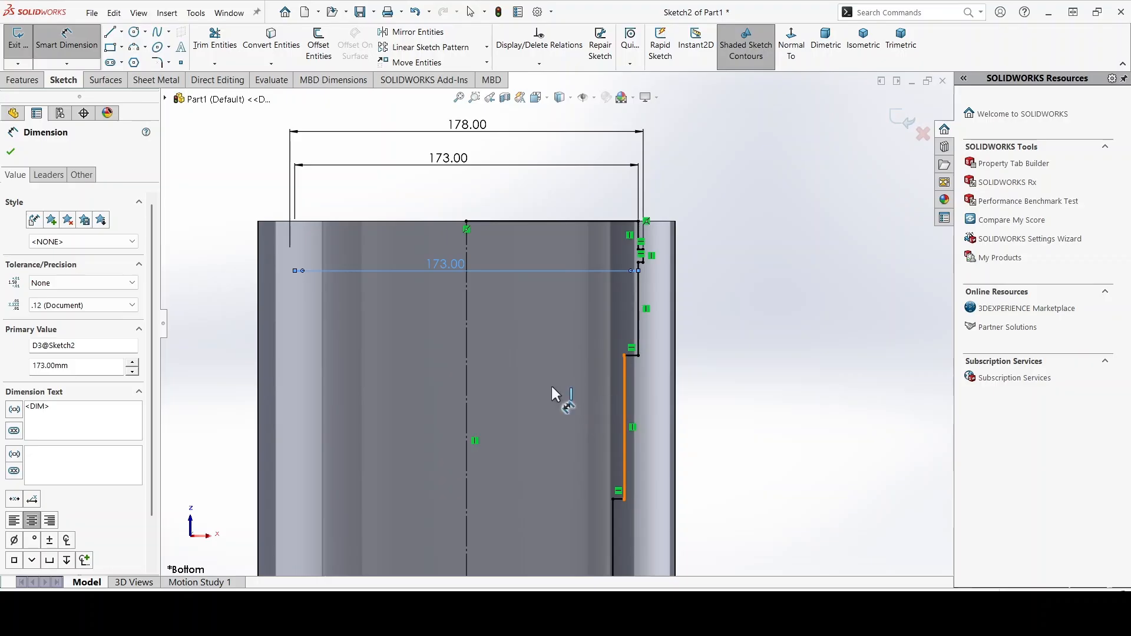
{"action": "left_click", "coordinate": [466, 378]}
{"action": "left_click", "coordinate": [451, 375]}
{"action": "type", "text": "170"}
{"action": "key", "text": "Return"}
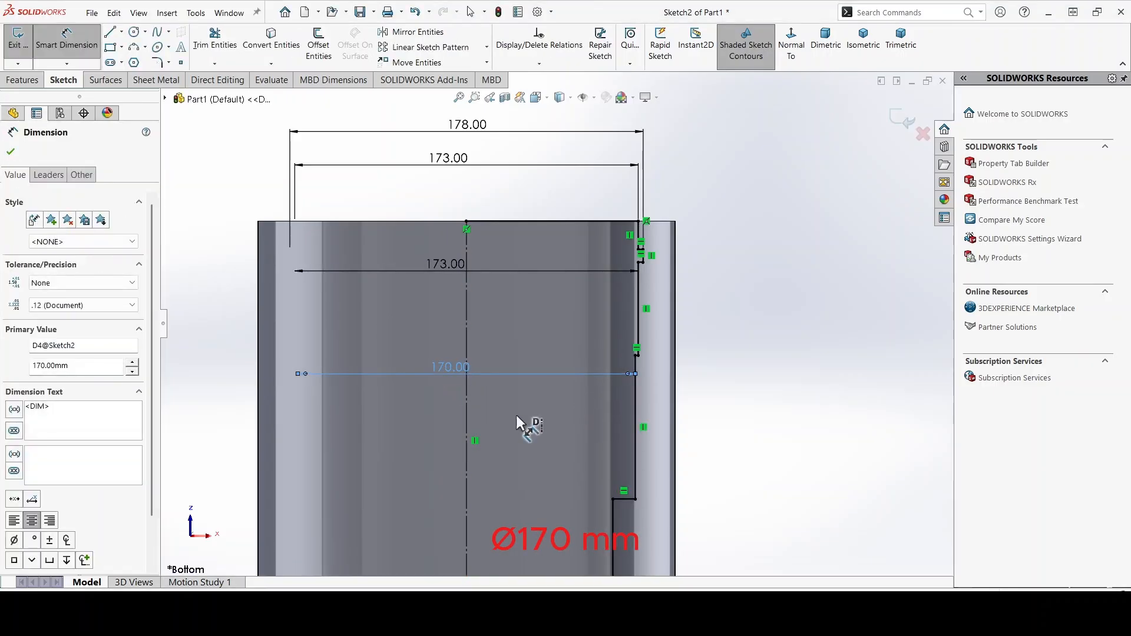
Dimension the lowest wall segment of the profile as a 168 mm diameter about the centreline
{"action": "scroll", "coordinate": [548, 448], "scroll_direction": "up", "scroll_amount": 2}
{"action": "left_click", "coordinate": [595, 473]}
{"action": "left_click", "coordinate": [494, 479]}
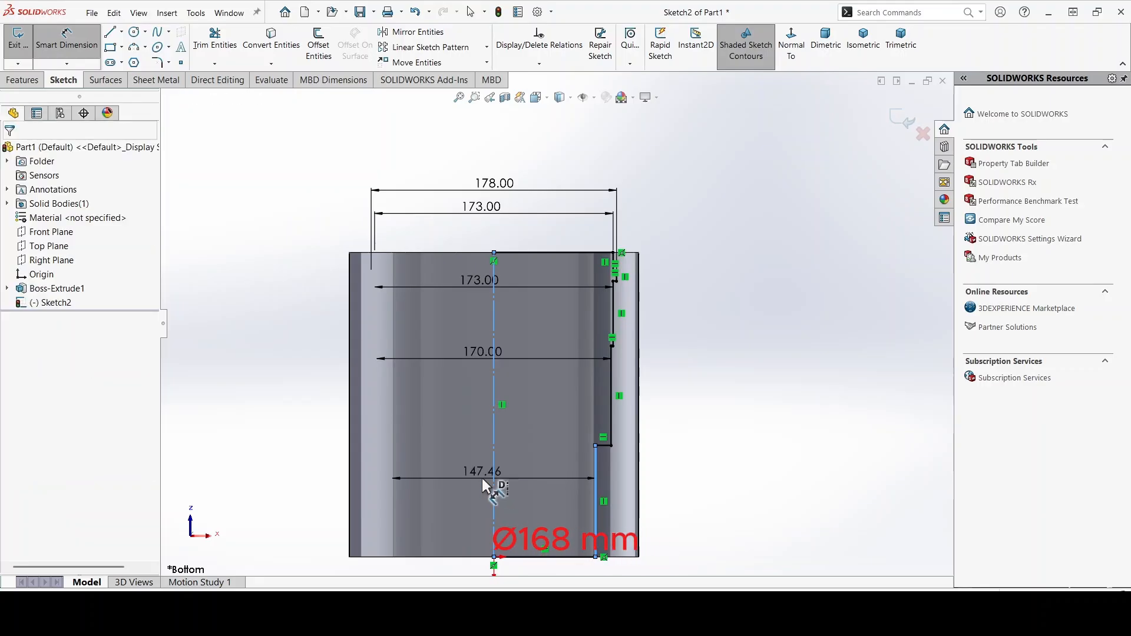
{"action": "left_click", "coordinate": [482, 478]}
{"action": "type", "text": "168"}
{"action": "key", "text": "Return"}
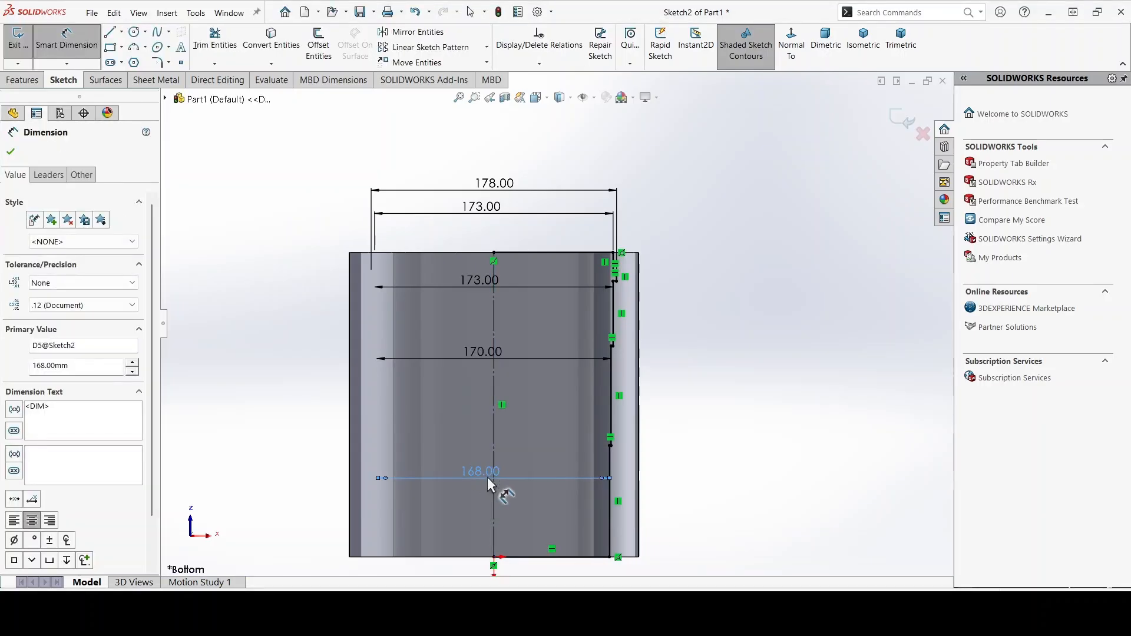
{"action": "scroll", "coordinate": [570, 404], "scroll_direction": "up", "scroll_amount": 2}
{"action": "scroll", "coordinate": [571, 404], "scroll_direction": "down", "scroll_amount": 2}
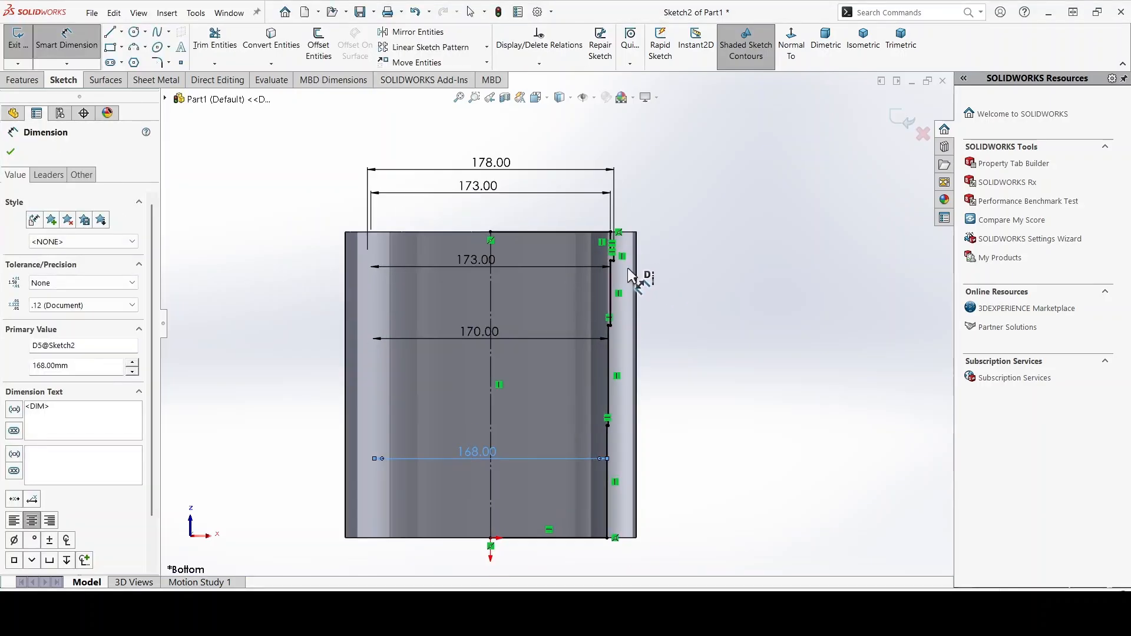
Consult Section B-B in the Piston Jacket_2D drawing and, back in SOLIDWORKS, dimension the groove's upper edge 8 mm below the cylinder's top edge
{"action": "key", "text": "alt+Tab"}
{"action": "scroll", "coordinate": [844, 320], "scroll_direction": "up", "scroll_amount": 5}
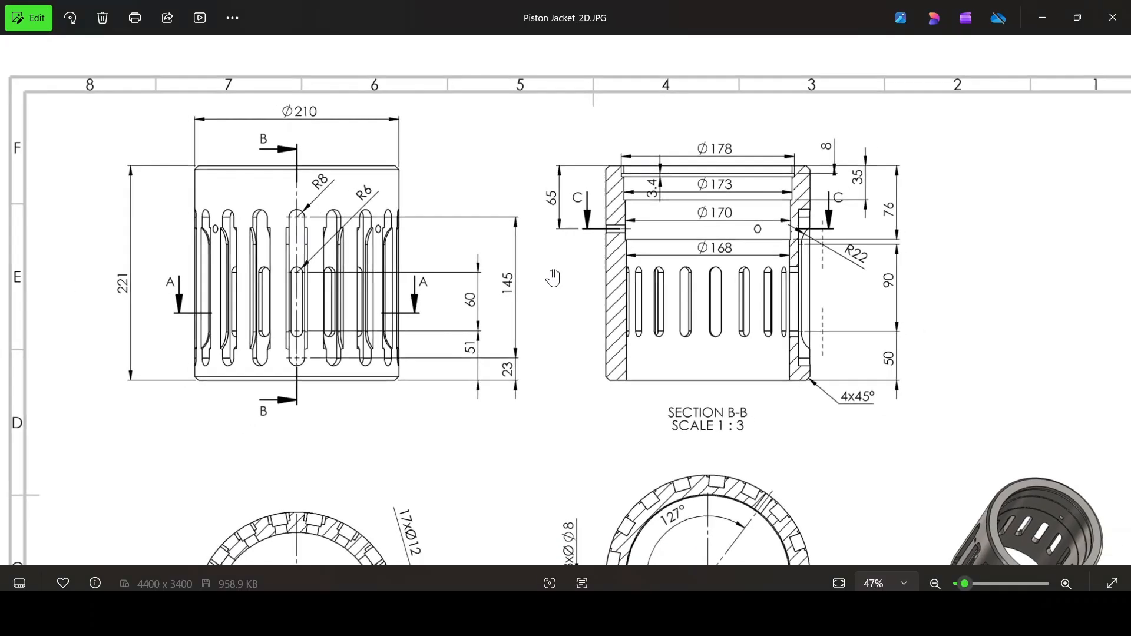
{"action": "left_click_drag", "start_coordinate": [843, 321], "coordinate": [752, 128]}
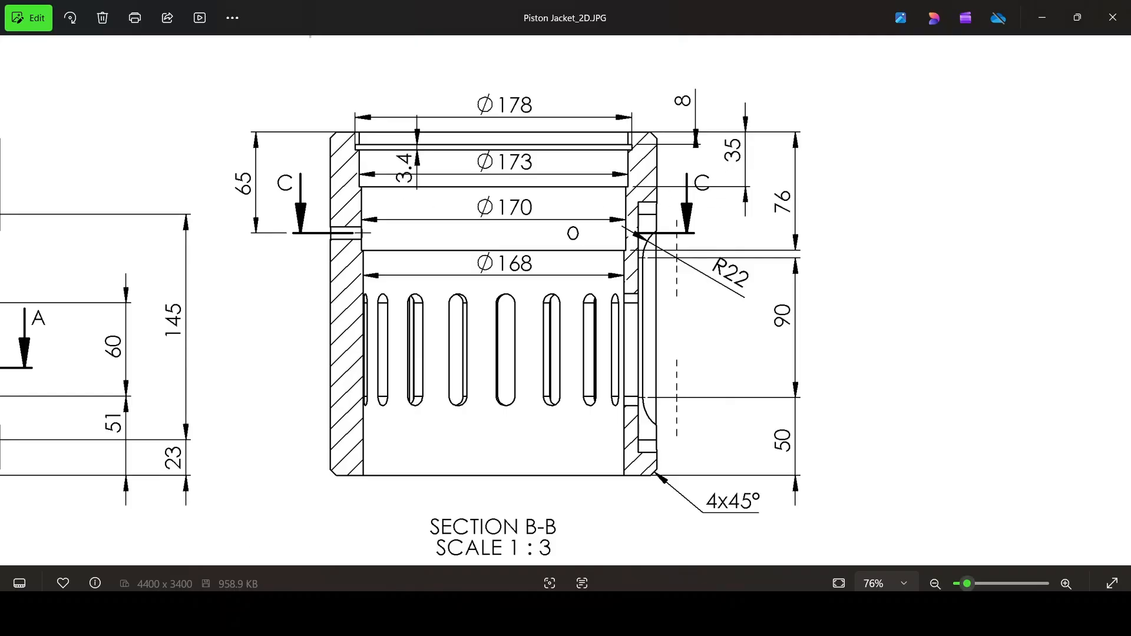
{"action": "key", "text": "alt+Tab"}
{"action": "scroll", "coordinate": [669, 265], "scroll_direction": "up", "scroll_amount": 3}
{"action": "scroll", "coordinate": [542, 253], "scroll_direction": "up", "scroll_amount": 2}
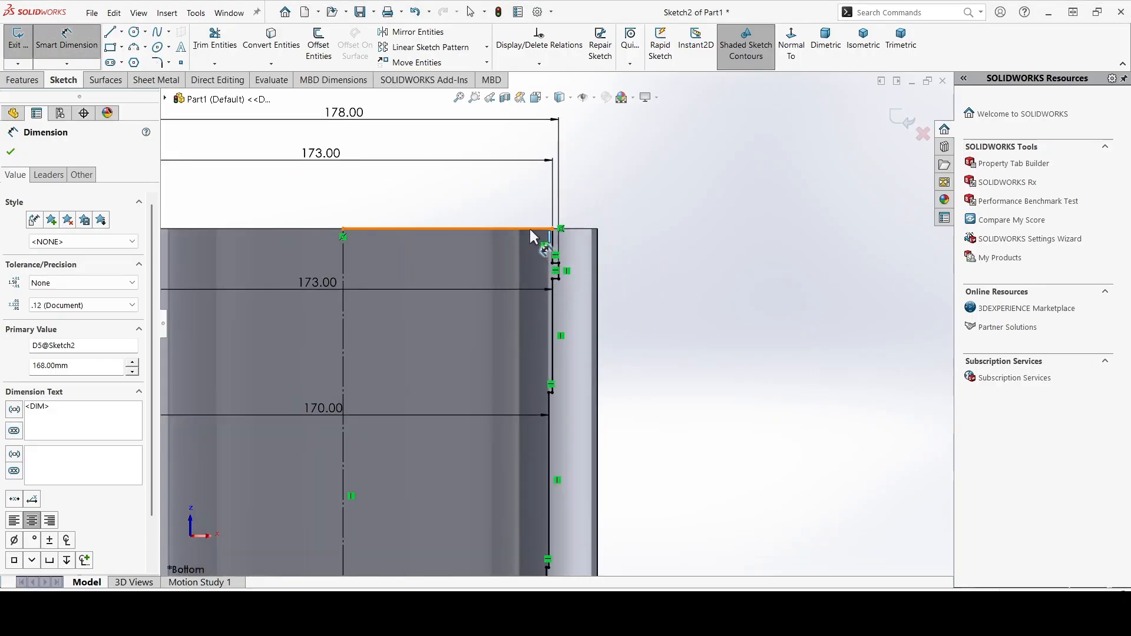
{"action": "scroll", "coordinate": [524, 260], "scroll_direction": "up", "scroll_amount": 2}
{"action": "left_click", "coordinate": [548, 239]}
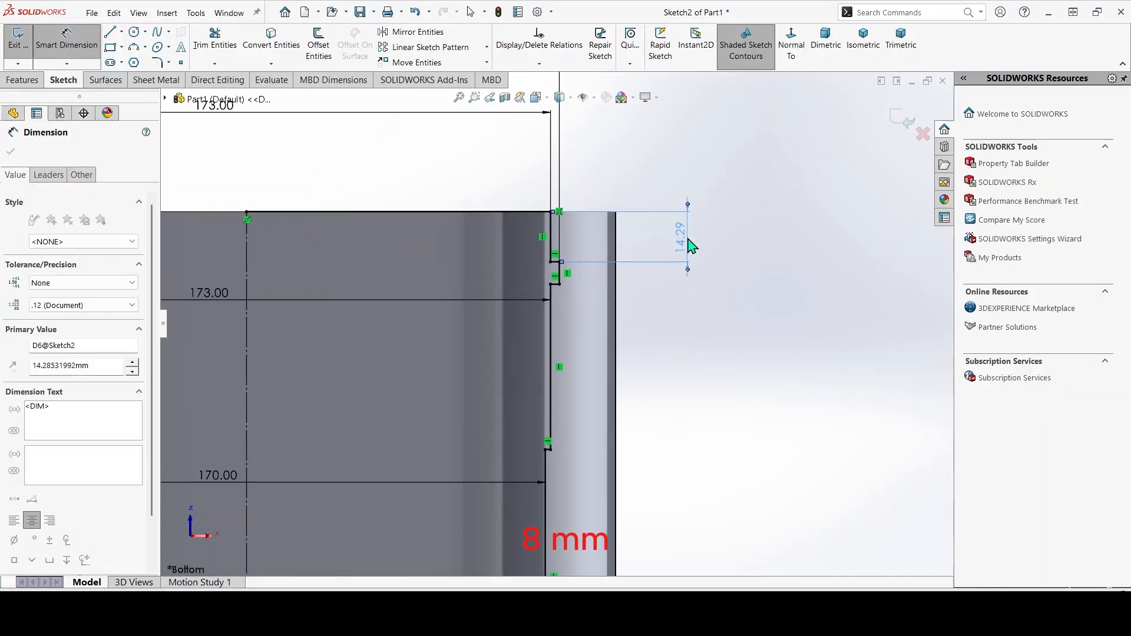
{"action": "left_click", "coordinate": [690, 244]}
{"action": "type", "text": "8"}
{"action": "key", "text": "Return"}
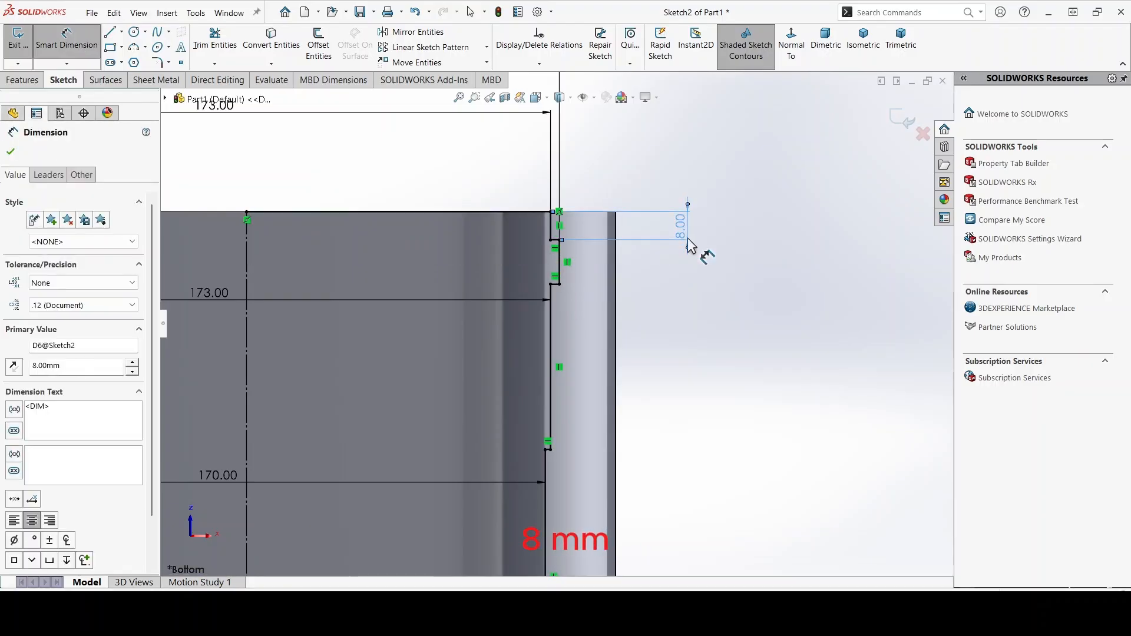
Dimension the ledge between the 173 mm and 170 mm bore sections 35 mm below the top edge
{"action": "left_click", "coordinate": [528, 211]}
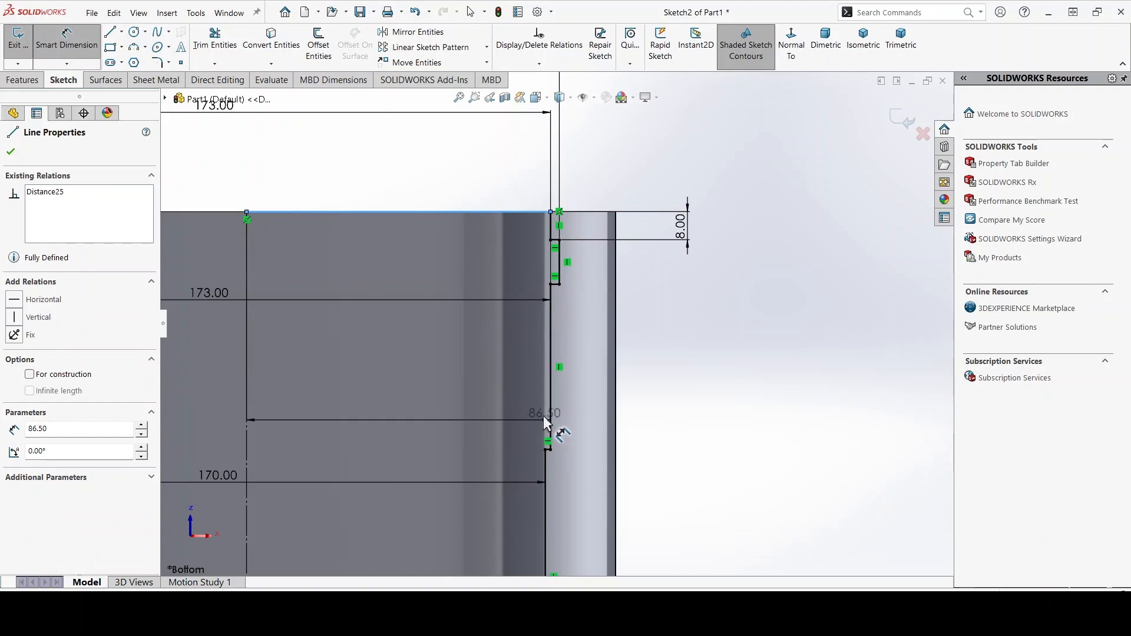
{"action": "scroll", "coordinate": [543, 418], "scroll_direction": "up", "scroll_amount": 2}
{"action": "scroll", "coordinate": [554, 416], "scroll_direction": "up", "scroll_amount": 1}
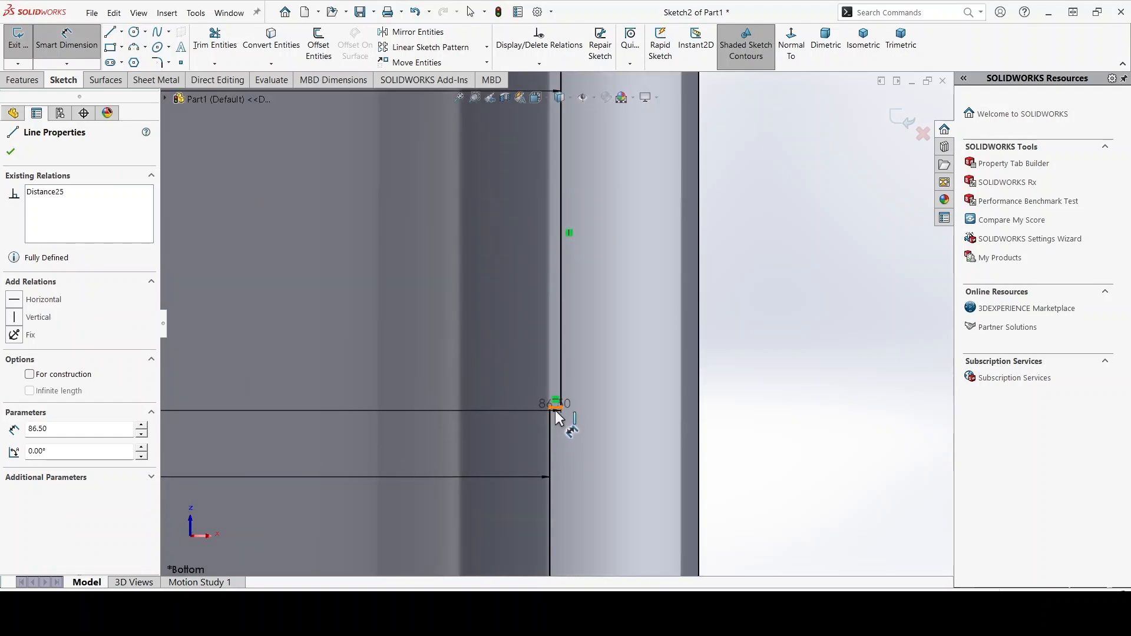
{"action": "left_click", "coordinate": [556, 417]}
{"action": "scroll", "coordinate": [556, 417], "scroll_direction": "down", "scroll_amount": 2}
{"action": "left_click", "coordinate": [766, 265]}
{"action": "type", "text": "35"}
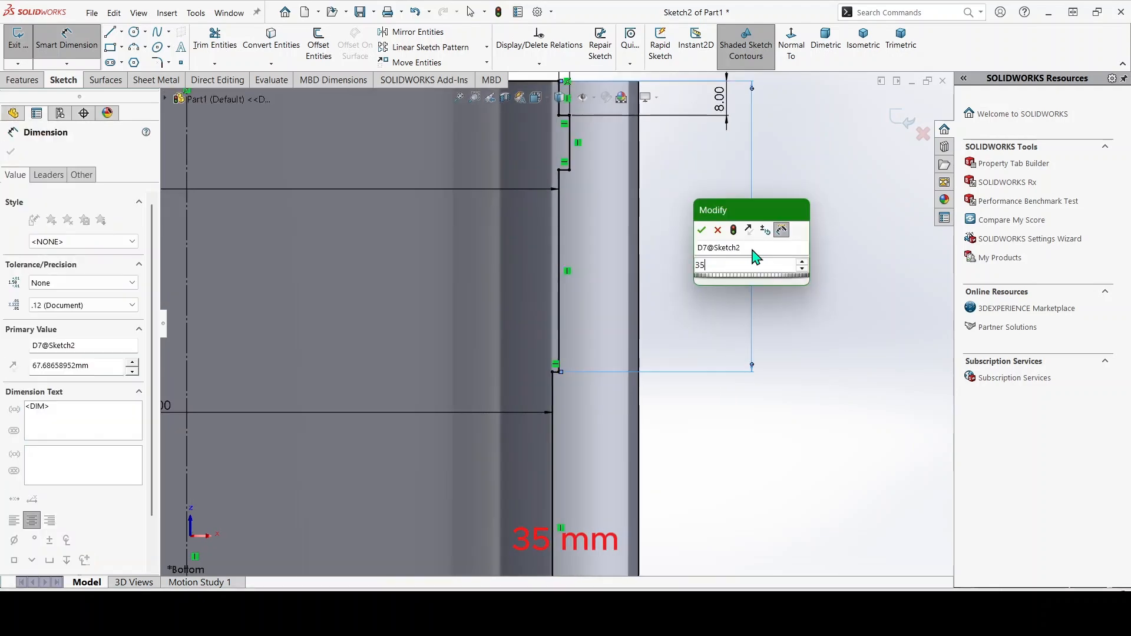
{"action": "key", "text": "Return"}
Dimension the groove's height between its upper and lower edges as 3.4 mm
{"action": "scroll", "coordinate": [589, 250], "scroll_direction": "down", "scroll_amount": 2}
{"action": "scroll", "coordinate": [568, 236], "scroll_direction": "up", "scroll_amount": 2}
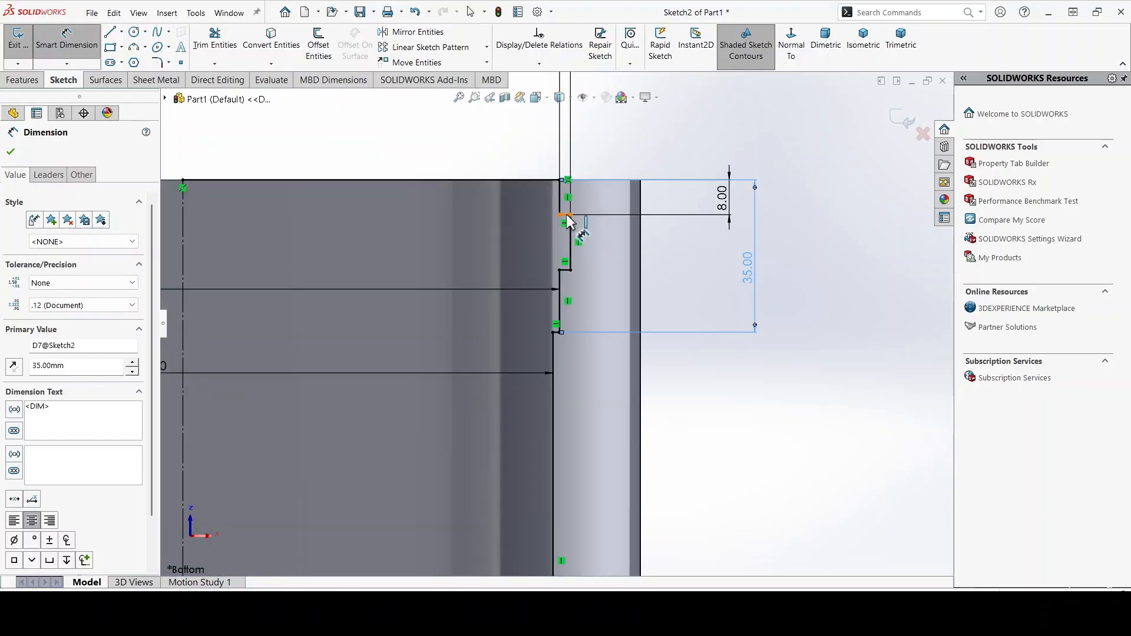
{"action": "left_click", "coordinate": [567, 216]}
{"action": "left_click", "coordinate": [329, 232]}
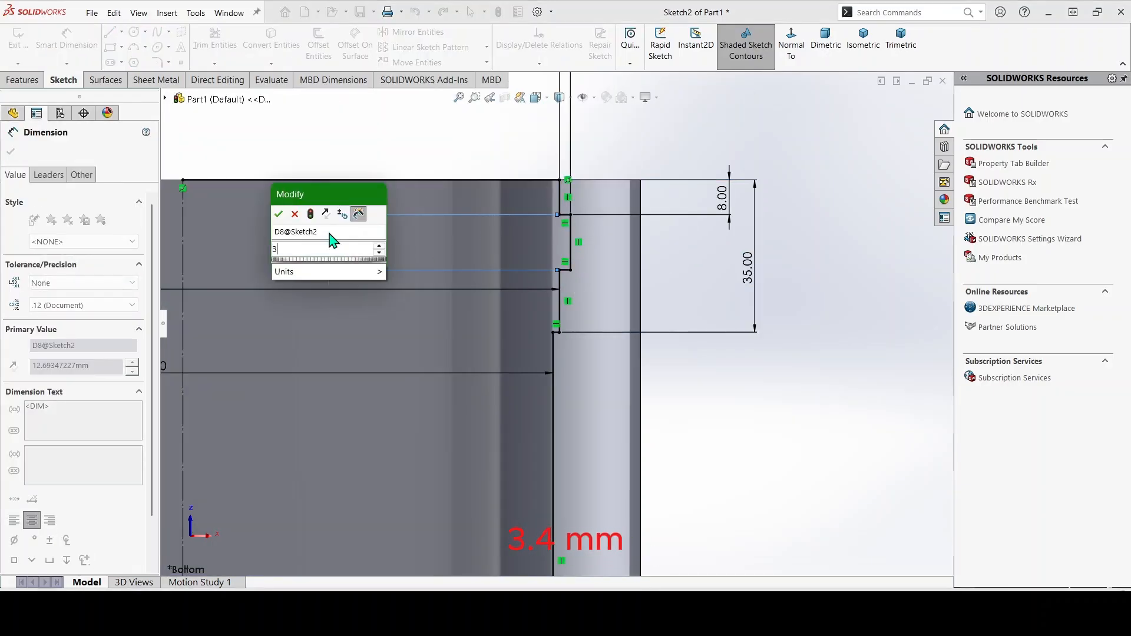
{"action": "type", "text": "3.4"}
{"action": "key", "text": "Return"}
Switch to the Piston Jacket_2D drawing and examine Section B-B for the depth of the lowest bore step
{"action": "scroll", "coordinate": [490, 293], "scroll_direction": "down", "scroll_amount": 3}
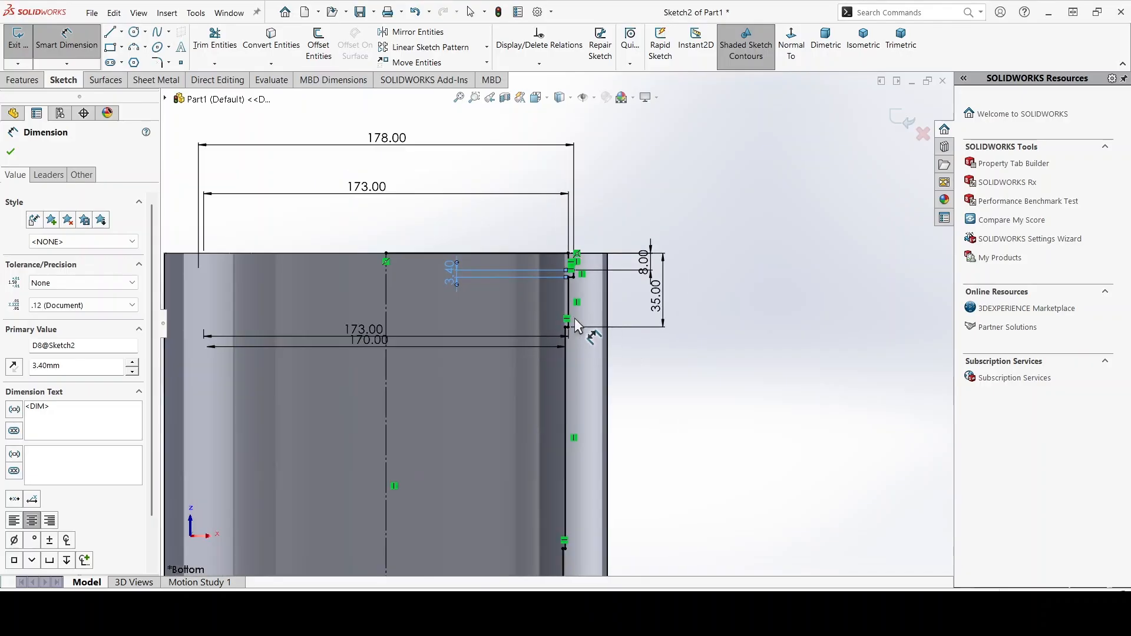
{"action": "scroll", "coordinate": [560, 378], "scroll_direction": "up", "scroll_amount": 1}
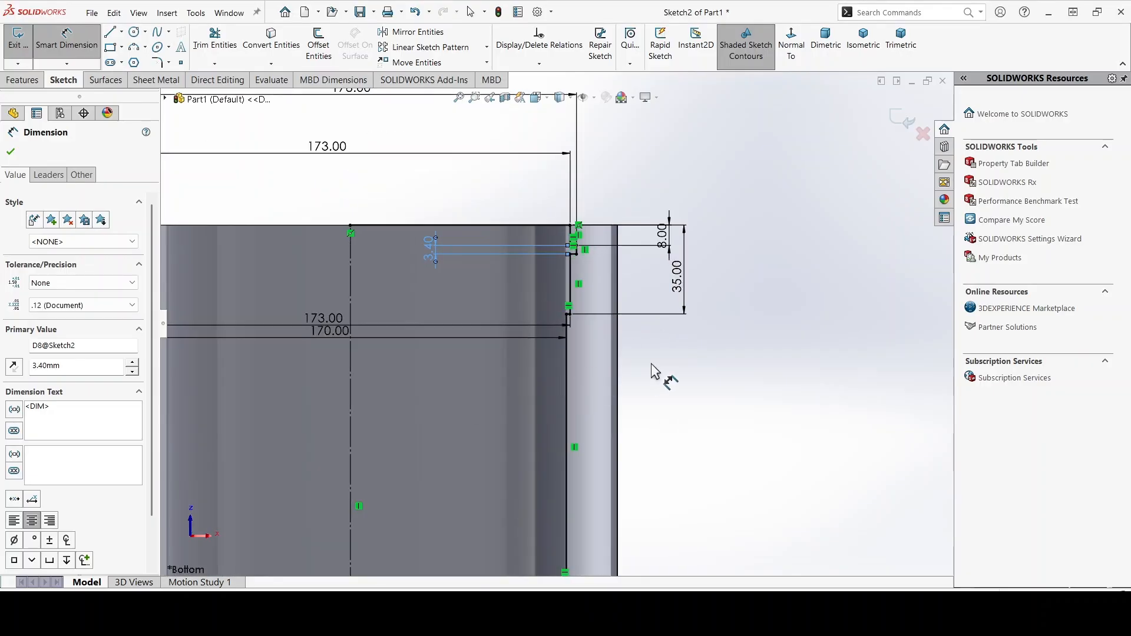
{"action": "scroll", "coordinate": [667, 374], "scroll_direction": "down", "scroll_amount": 2}
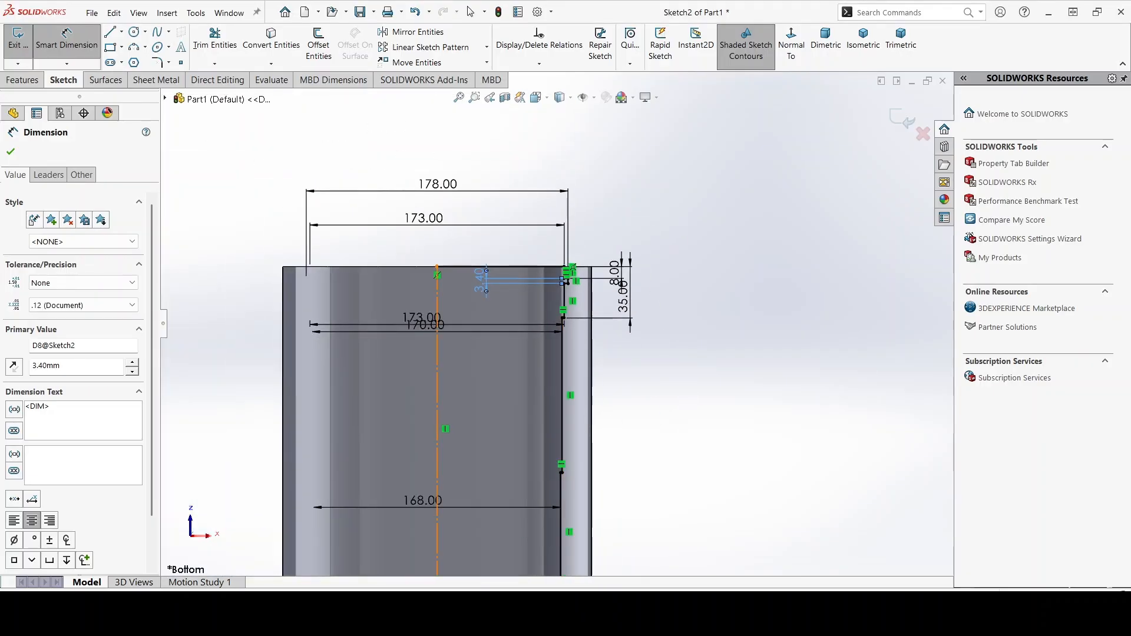
{"action": "key", "text": "alt+Tab"}
{"action": "scroll", "coordinate": [747, 314], "scroll_direction": "down", "scroll_amount": 1}
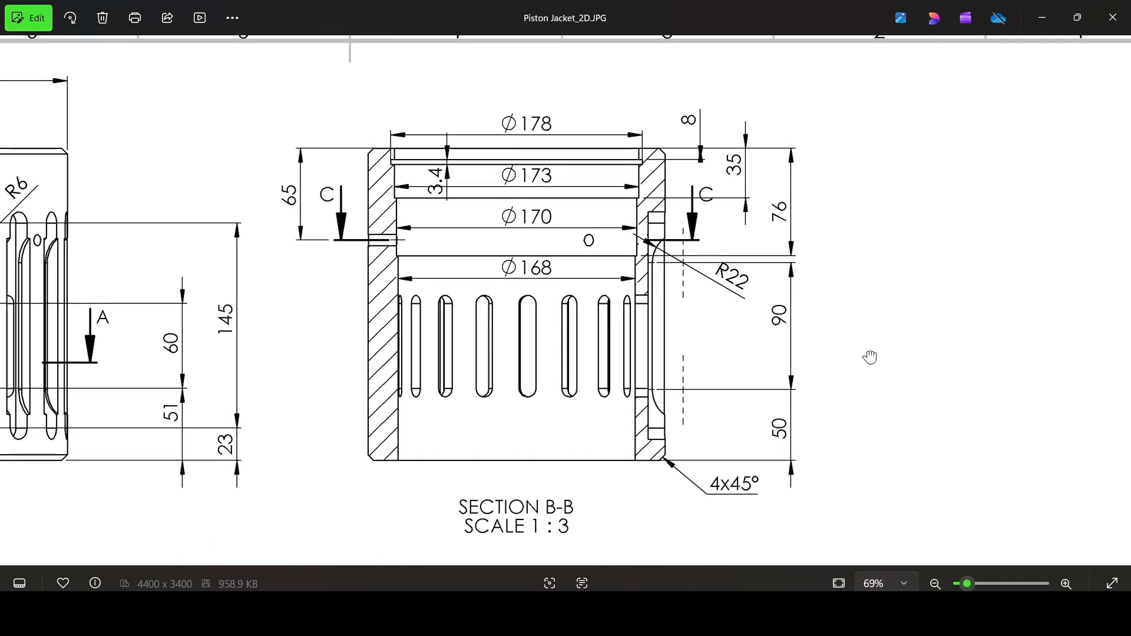
{"action": "mouse_move", "coordinate": [869, 357]}
{"action": "left_mouse_down"}
{"action": "mouse_move", "coordinate": [868, 324]}
{"action": "mouse_move", "coordinate": [875, 336]}
{"action": "left_mouse_up"}
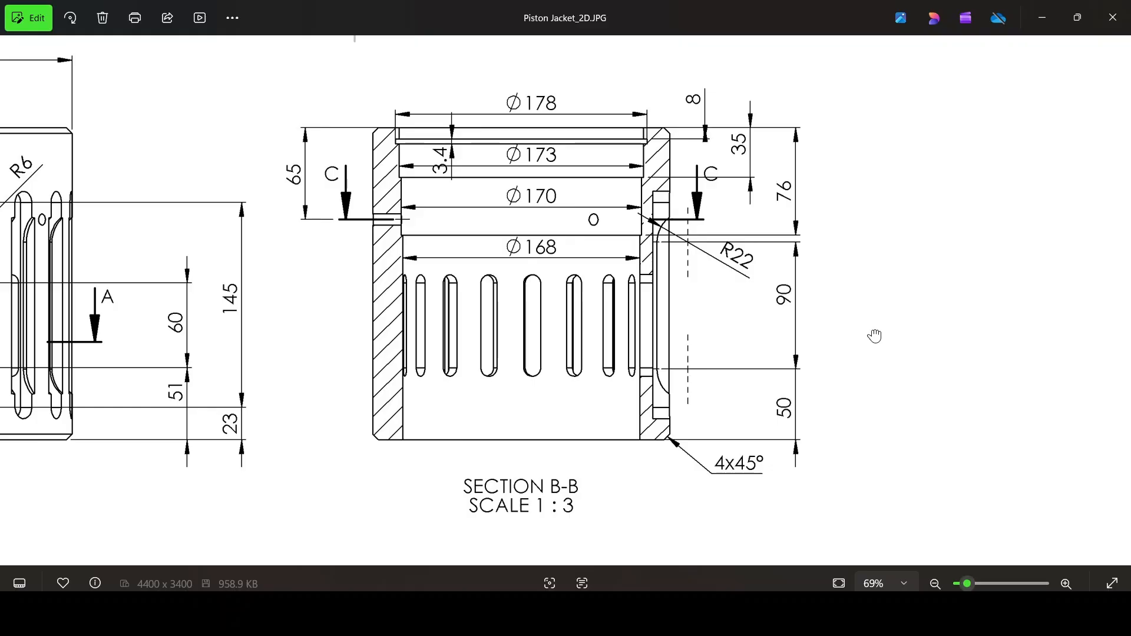
{"action": "scroll", "coordinate": [802, 187], "scroll_direction": "up", "scroll_amount": 2}
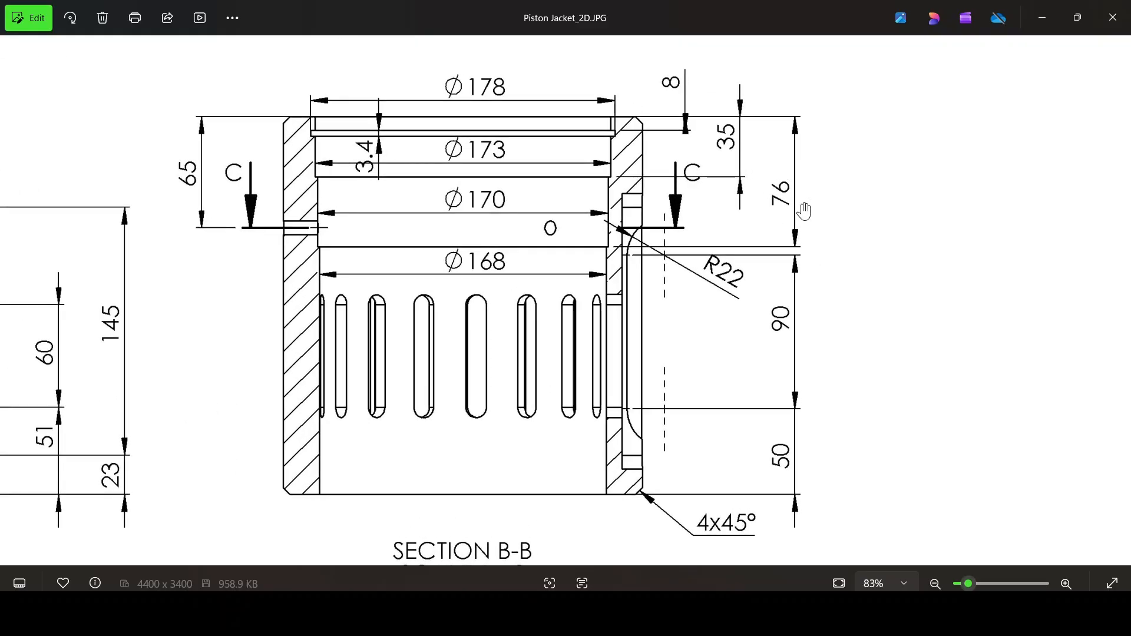
Return to SOLIDWORKS and dimension the ledge between the 170 mm and 168 mm bore sections 76 mm below the top edge
{"action": "left_click", "coordinate": [236, 615]}
{"action": "scroll", "coordinate": [592, 354], "scroll_direction": "up", "scroll_amount": 4}
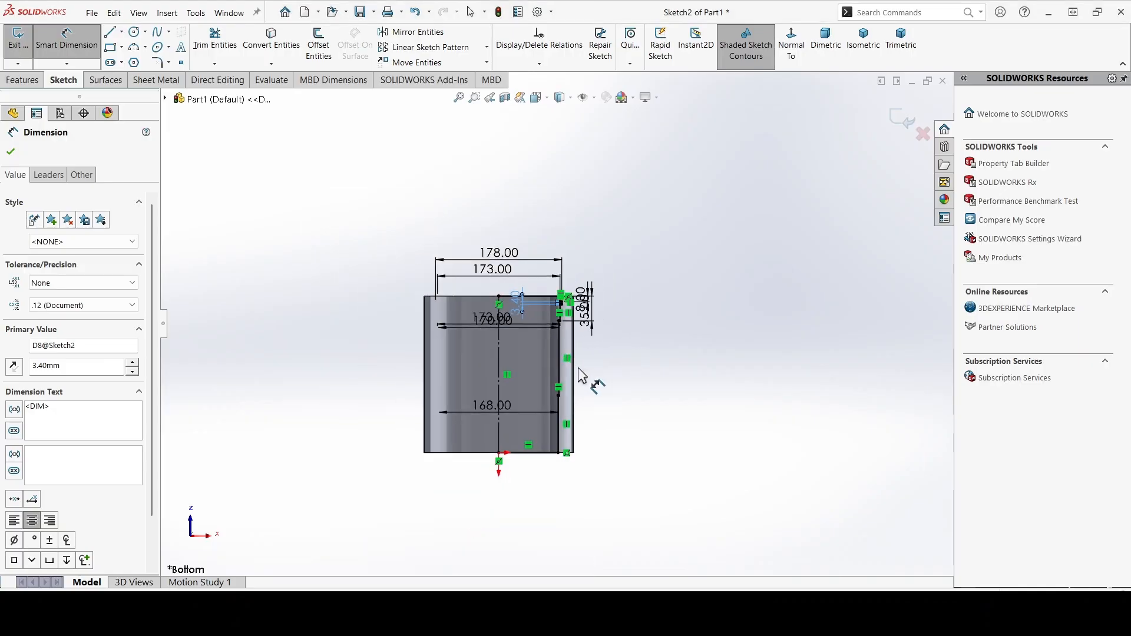
{"action": "scroll", "coordinate": [565, 357], "scroll_direction": "down", "scroll_amount": 6}
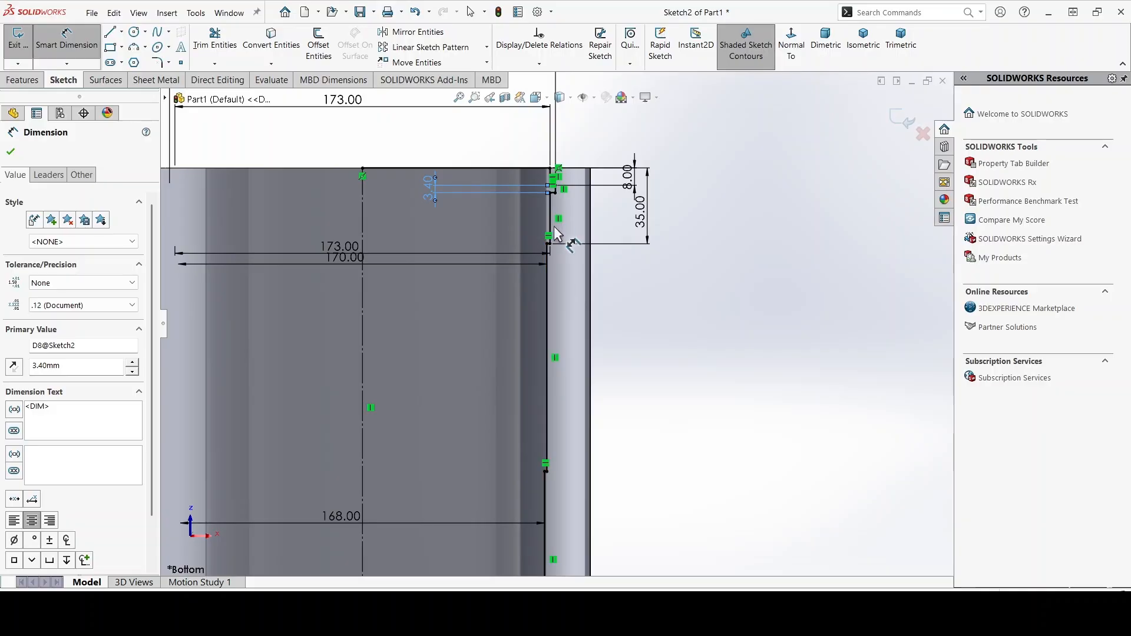
{"action": "left_click", "coordinate": [529, 169]}
{"action": "scroll", "coordinate": [535, 526], "scroll_direction": "down", "scroll_amount": 6}
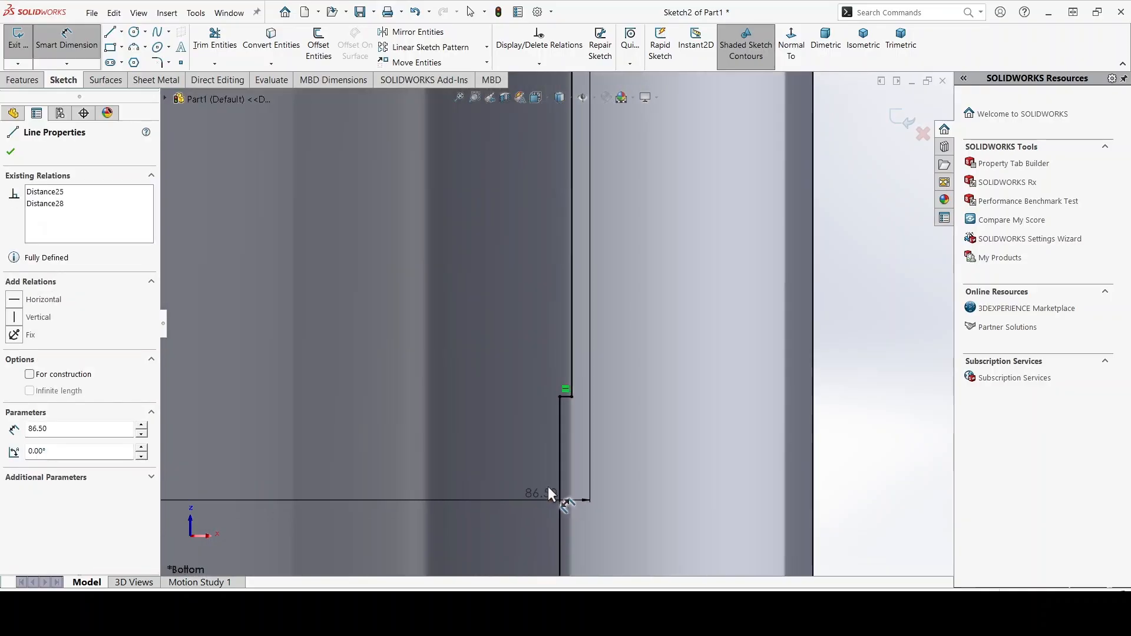
{"action": "left_click", "coordinate": [566, 399]}
{"action": "scroll", "coordinate": [760, 312], "scroll_direction": "up", "scroll_amount": 8}
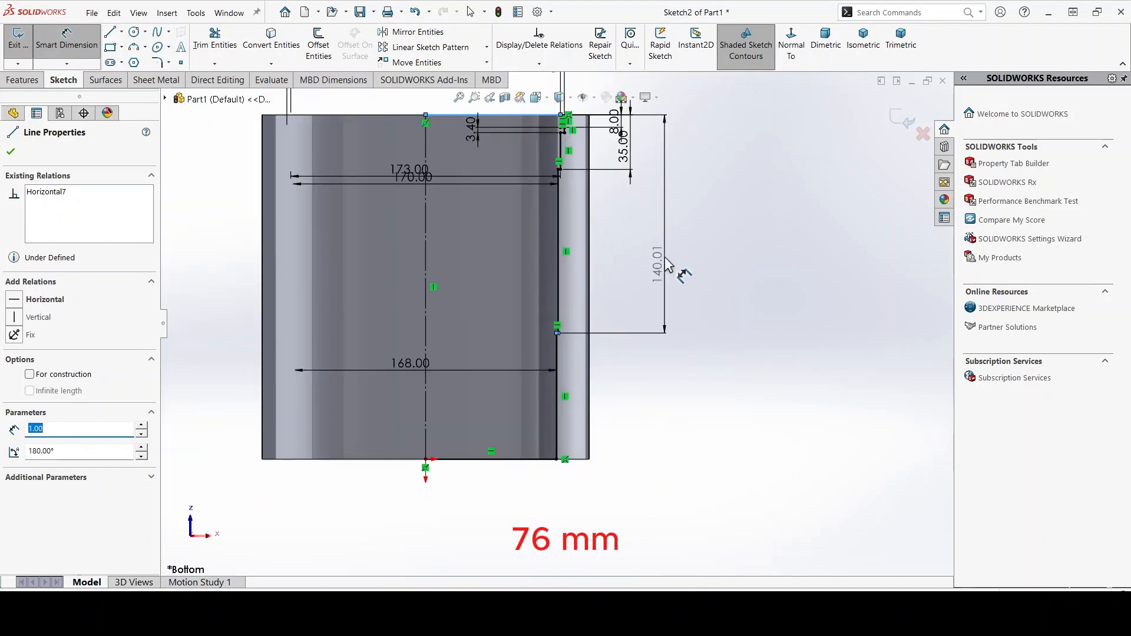
{"action": "left_click", "coordinate": [676, 240]}
{"action": "type", "text": "76"}
{"action": "key", "text": "Return"}
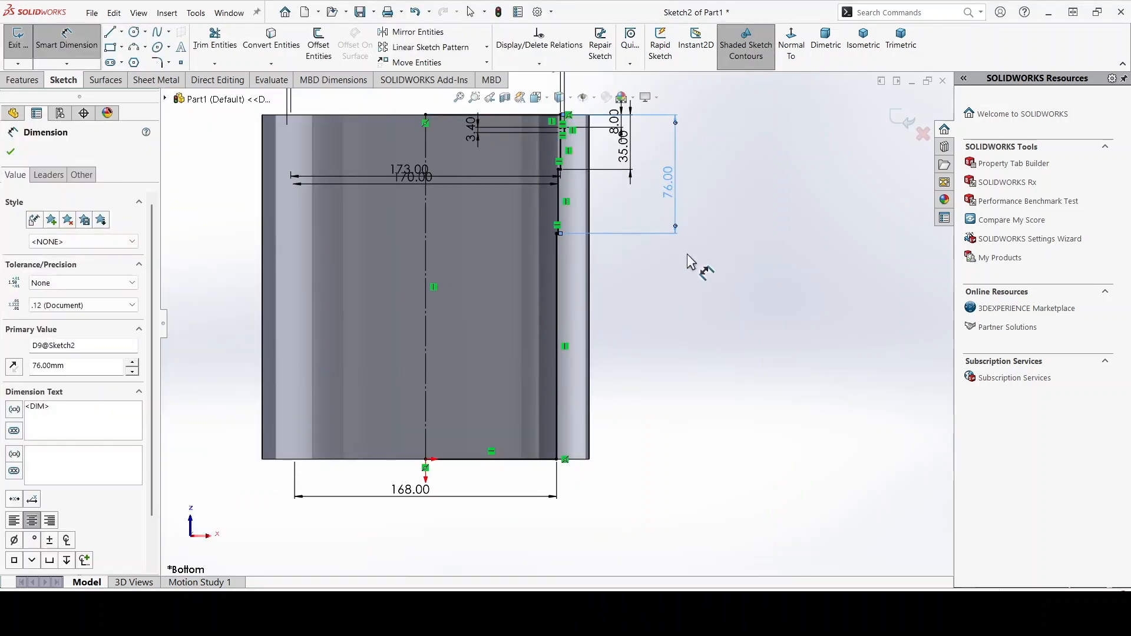
Finish dimensioning and check the bore profile against Section B-B in the Piston Jacket_2D drawing, returning to SOLIDWORKS
{"action": "scroll", "coordinate": [625, 268], "scroll_direction": "up", "scroll_amount": 2}
{"action": "scroll", "coordinate": [626, 268], "scroll_direction": "up", "scroll_amount": 1}
{"action": "scroll", "coordinate": [548, 242], "scroll_direction": "down", "scroll_amount": 1}
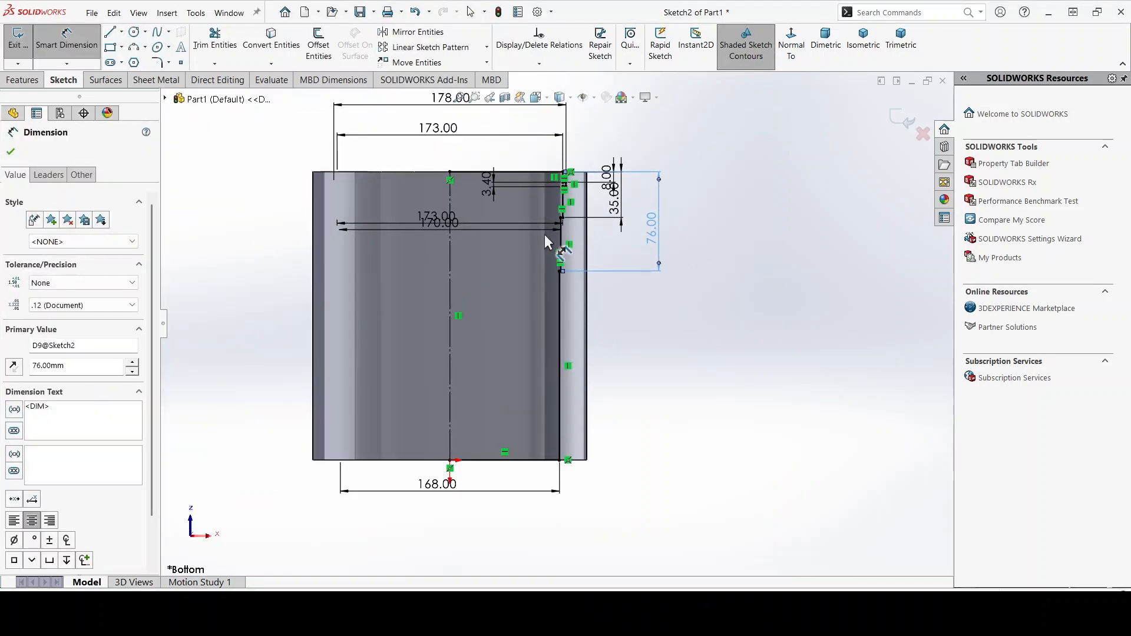
{"action": "left_click", "coordinate": [10, 152]}
{"action": "scroll", "coordinate": [564, 239], "scroll_direction": "down", "scroll_amount": 3}
{"action": "scroll", "coordinate": [589, 187], "scroll_direction": "down", "scroll_amount": 3}
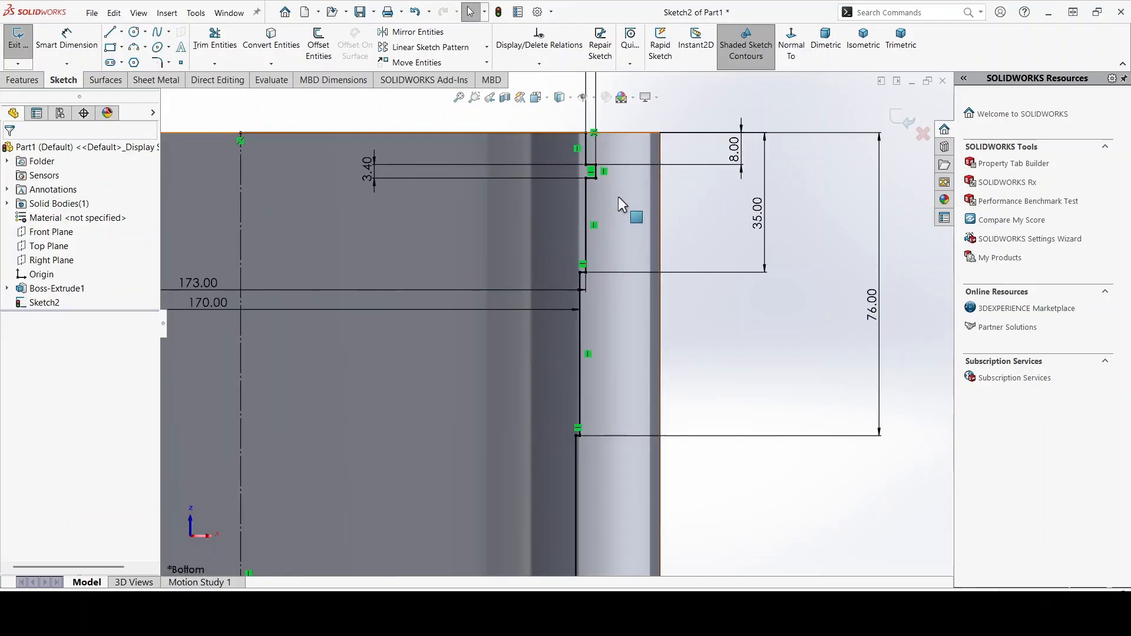
{"action": "scroll", "coordinate": [624, 282], "scroll_direction": "up", "scroll_amount": 2}
{"action": "scroll", "coordinate": [532, 348], "scroll_direction": "up", "scroll_amount": 3}
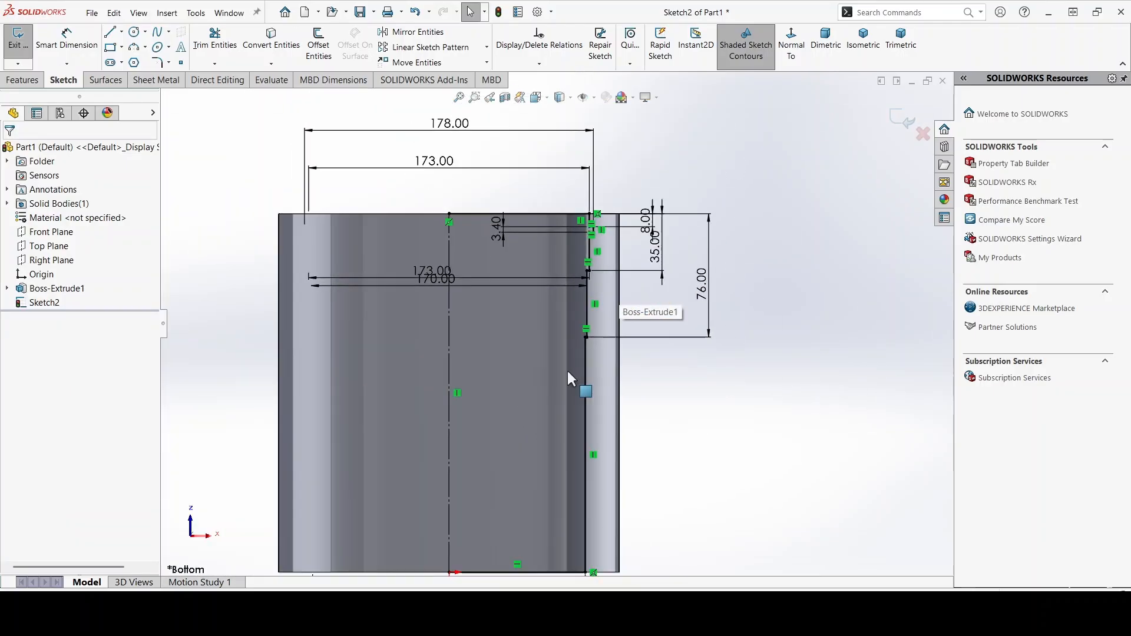
{"action": "scroll", "coordinate": [536, 406], "scroll_direction": "up", "scroll_amount": 1}
{"action": "key", "text": "alt+Tab"}
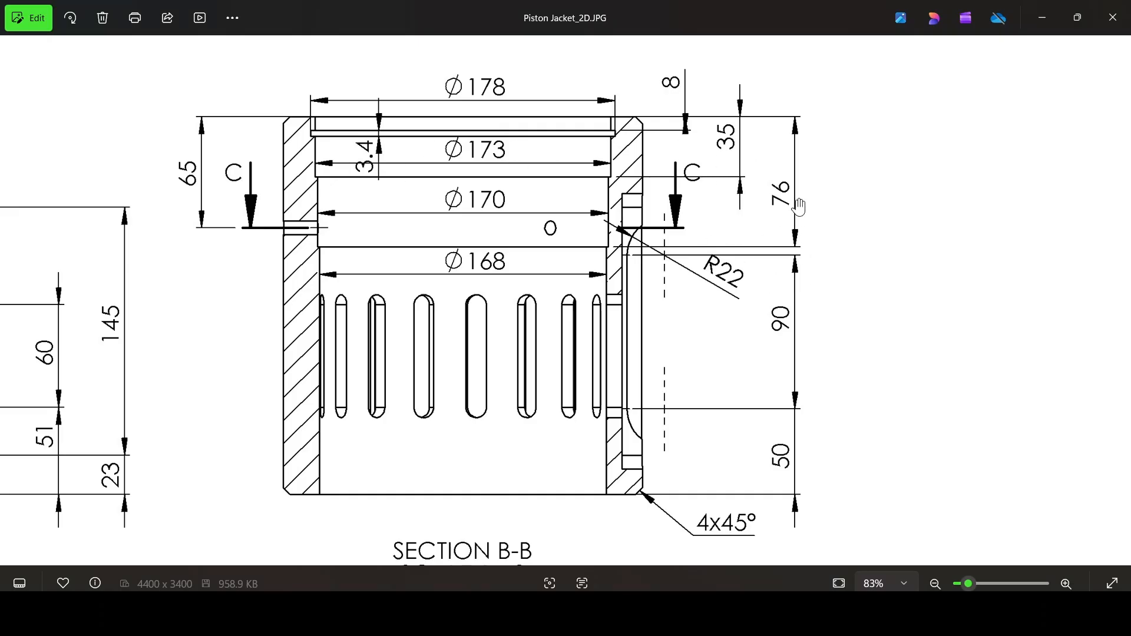
{"action": "scroll", "coordinate": [792, 265], "scroll_direction": "down", "scroll_amount": 3}
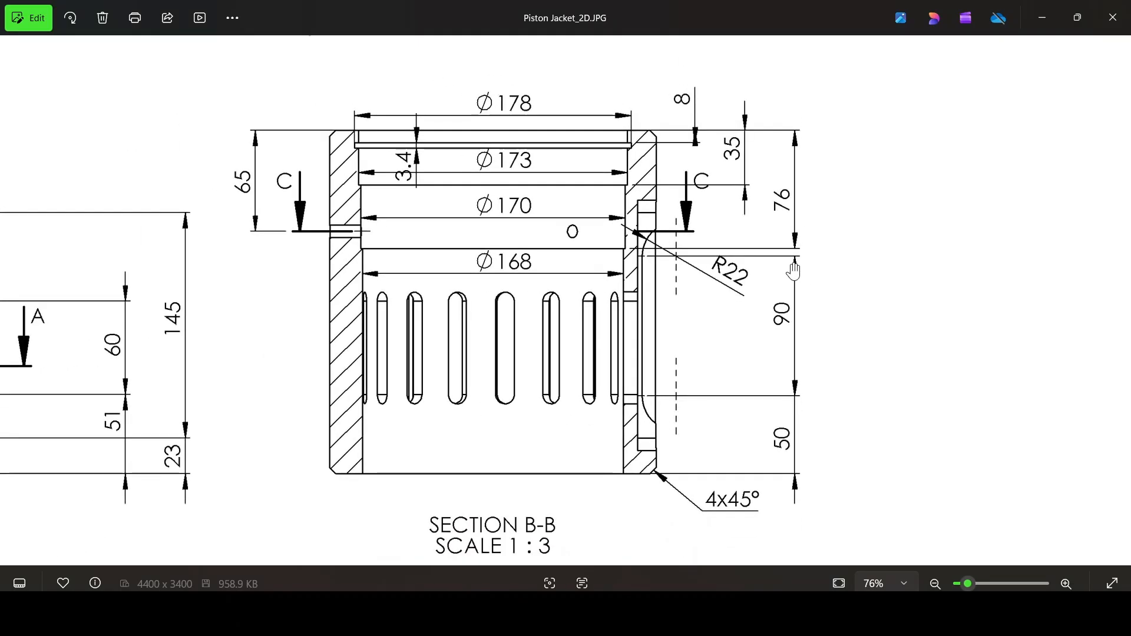
{"action": "key", "text": "alt+Tab"}
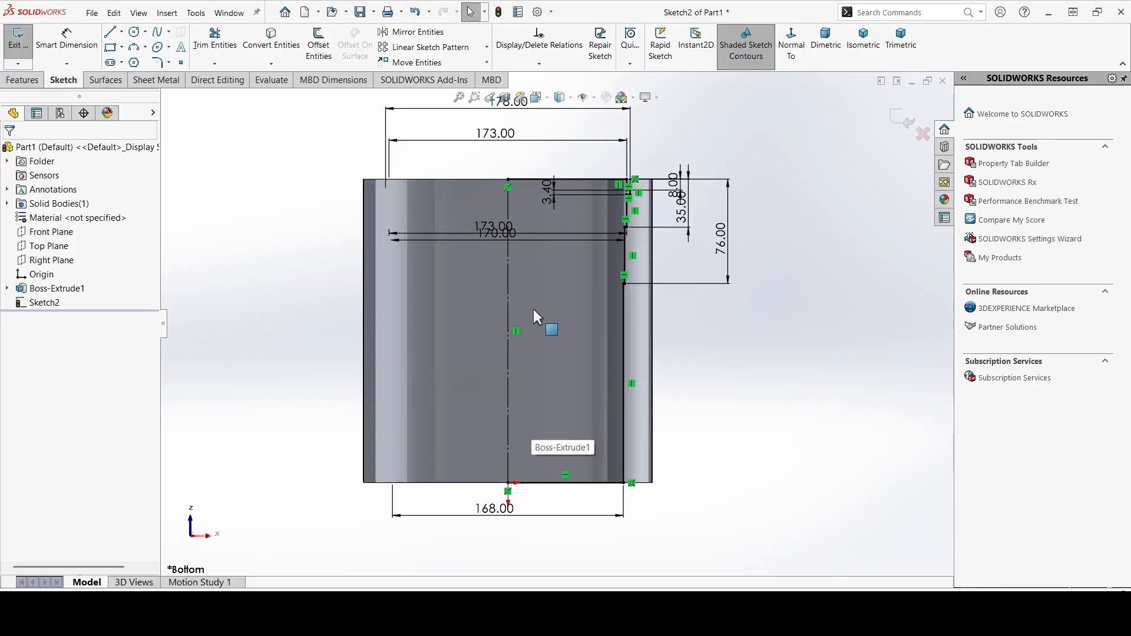
Cut the stepped inner bore with a Revolved Cut of the profile about the centreline, letting the open sketch be closed automatically
{"action": "left_click", "coordinate": [22, 80]}
{"action": "left_click", "coordinate": [291, 46]}
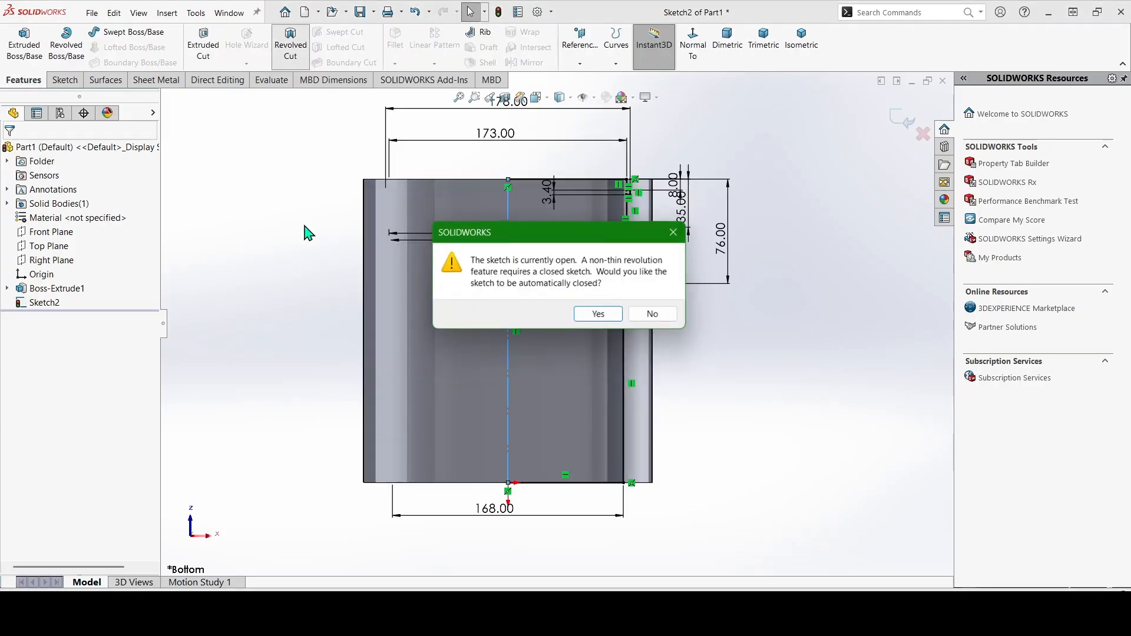
{"action": "left_click", "coordinate": [600, 314]}
{"action": "left_click", "coordinate": [10, 152]}
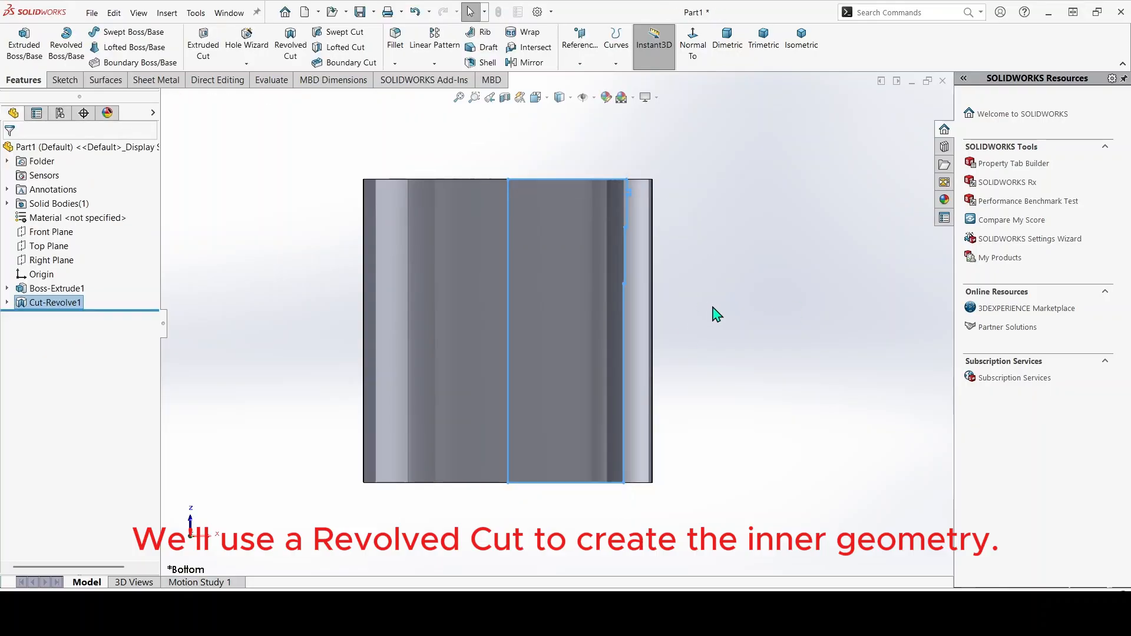
{"action": "middle_click_drag", "start_coordinate": [712, 293], "coordinate": [684, 270]}
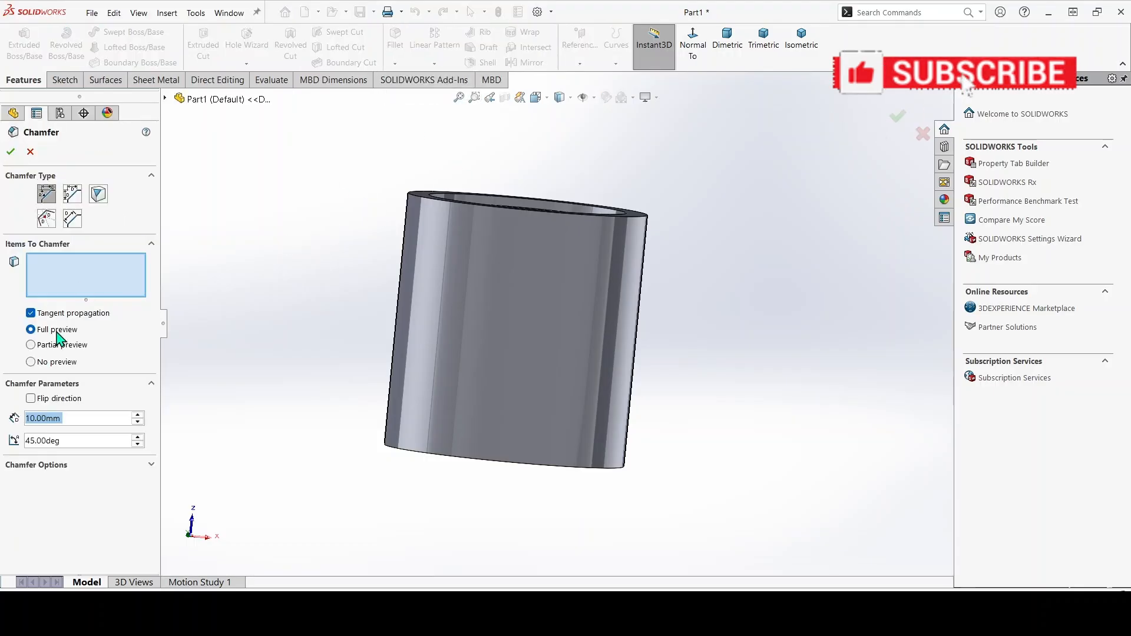
Chamfer the outer circular edges at both ends of the cylinder with a 4 mm distance at 45 degrees
{"action": "middle_click_drag", "start_coordinate": [260, 280], "coordinate": [289, 327]}
{"action": "left_click", "coordinate": [623, 233]}
{"action": "middle_click_drag", "start_coordinate": [701, 371], "coordinate": [686, 291]}
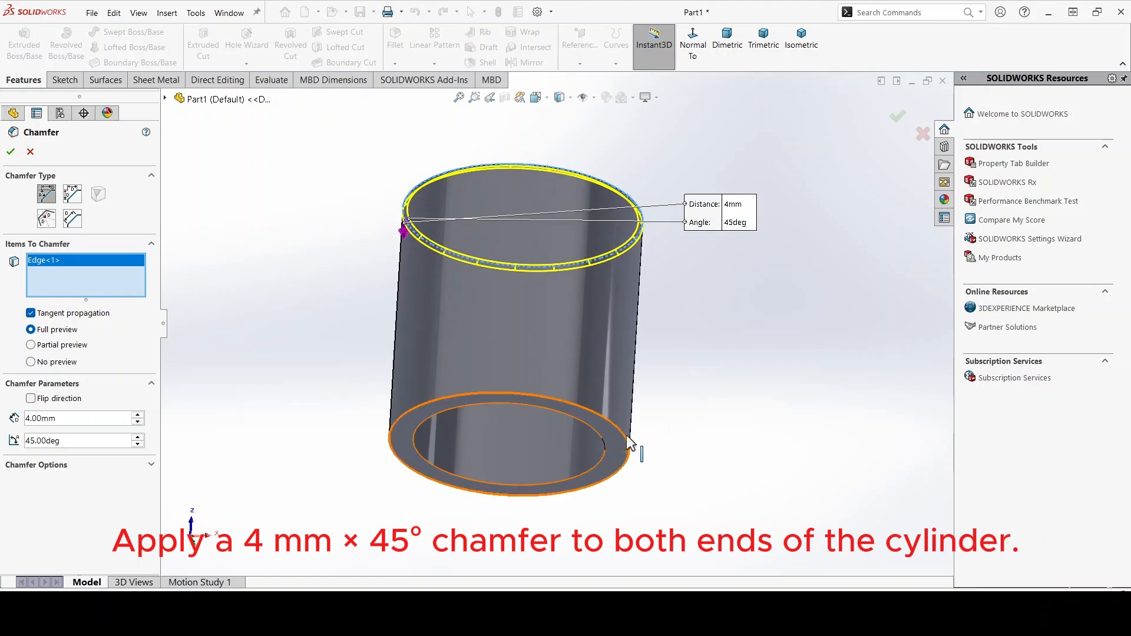
{"action": "left_click", "coordinate": [628, 452]}
{"action": "left_click", "coordinate": [11, 151]}
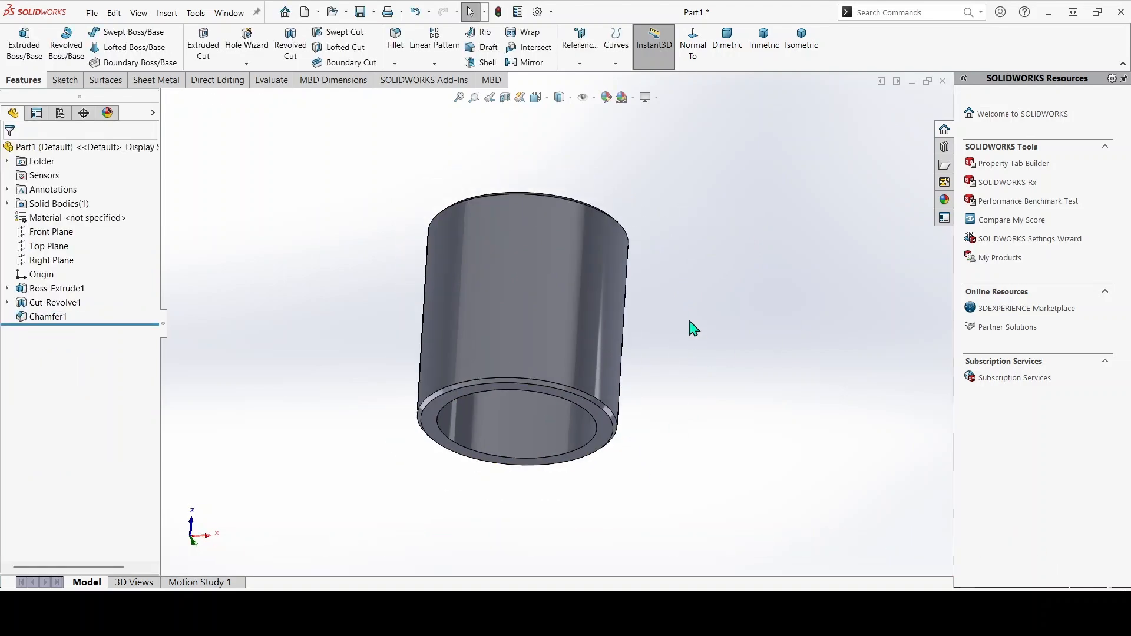
{"action": "middle_click_drag", "start_coordinate": [689, 324], "coordinate": [597, 345]}
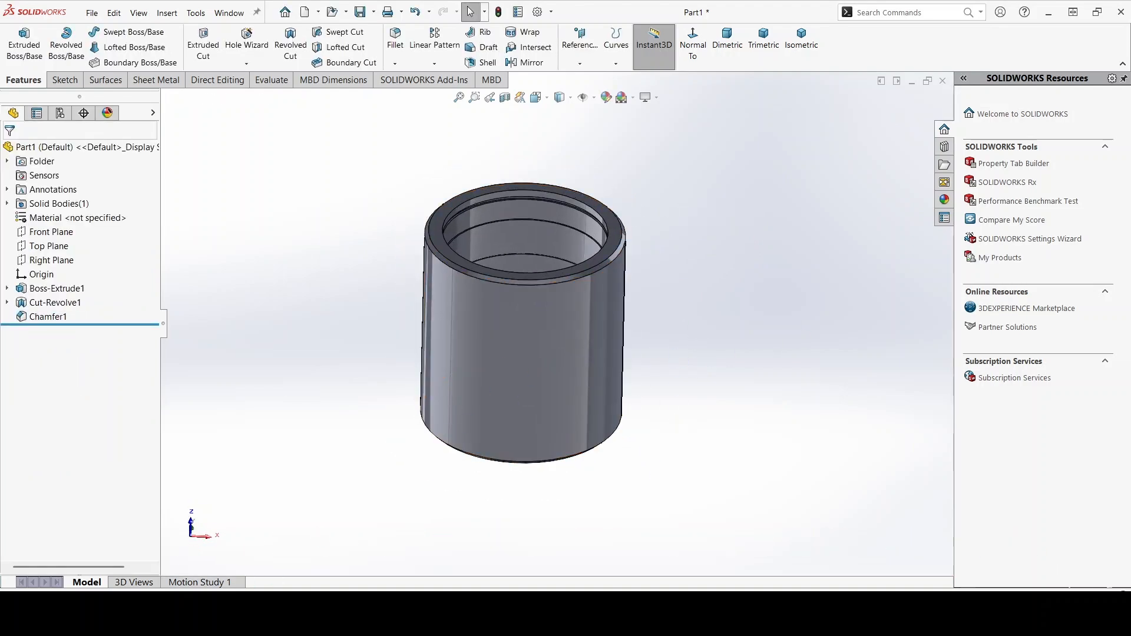
Switch to the Piston Jacket_2D drawing and examine the front view and Section B-B for the outer groove's profile and position
{"action": "key", "text": "alt+Tab"}
{"action": "scroll", "coordinate": [545, 390], "scroll_direction": "down", "scroll_amount": 2}
{"action": "mouse_move", "coordinate": [583, 416]}
{"action": "left_mouse_down"}
{"action": "mouse_move", "coordinate": [570, 304]}
{"action": "mouse_move", "coordinate": [558, 404]}
{"action": "left_mouse_up"}
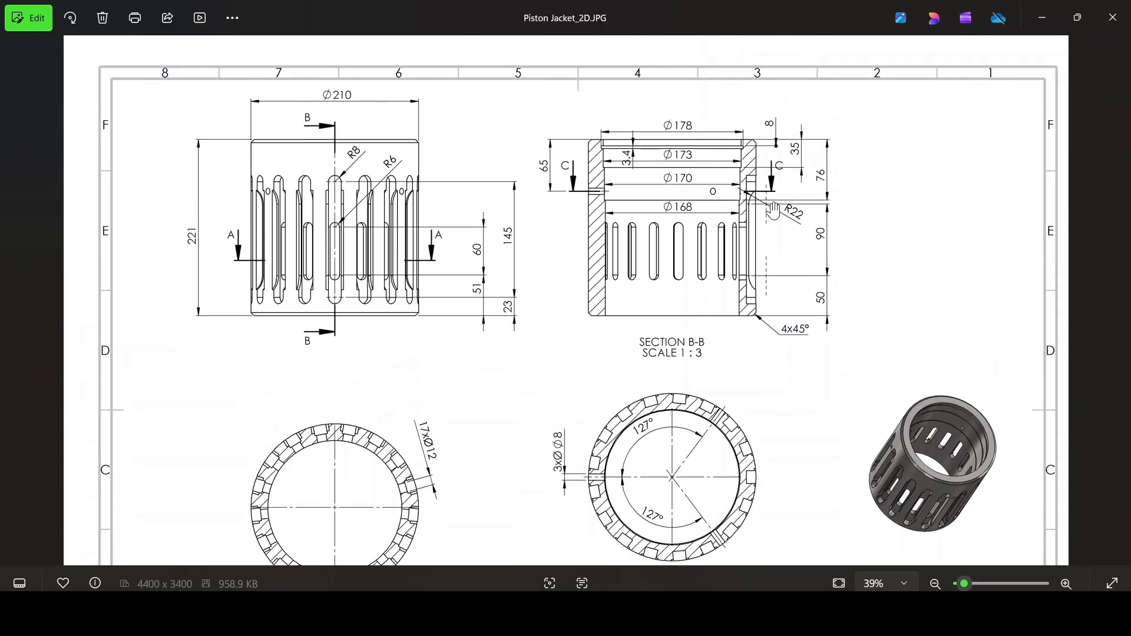
{"action": "scroll", "coordinate": [701, 204], "scroll_direction": "up", "scroll_amount": 2}
{"action": "left_click_drag", "start_coordinate": [417, 243], "coordinate": [419, 268]}
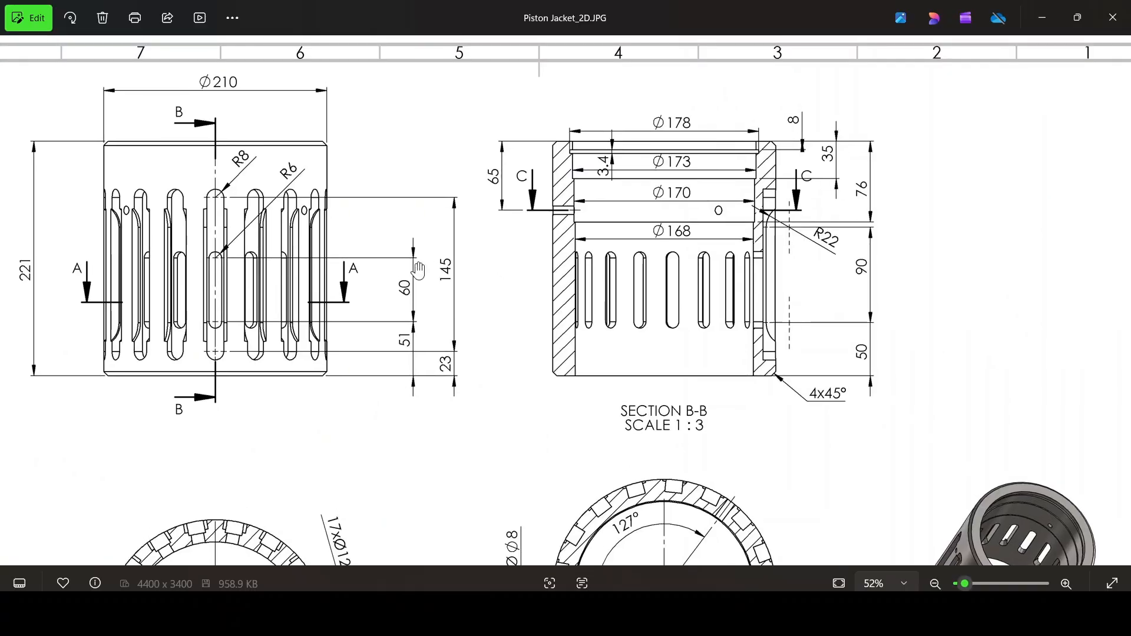
{"action": "scroll", "coordinate": [420, 269], "scroll_direction": "up", "scroll_amount": 1}
{"action": "left_click_drag", "start_coordinate": [542, 311], "coordinate": [504, 298]}
{"action": "scroll", "coordinate": [854, 255], "scroll_direction": "up", "scroll_amount": 1}
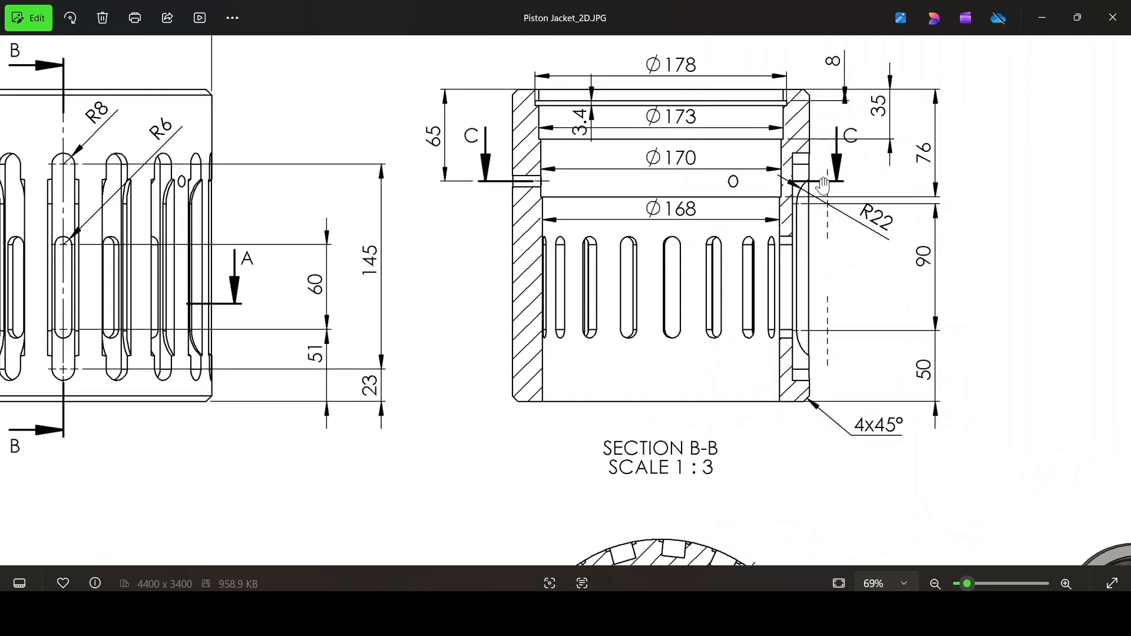
{"action": "scroll", "coordinate": [854, 239], "scroll_direction": "up", "scroll_amount": 1}
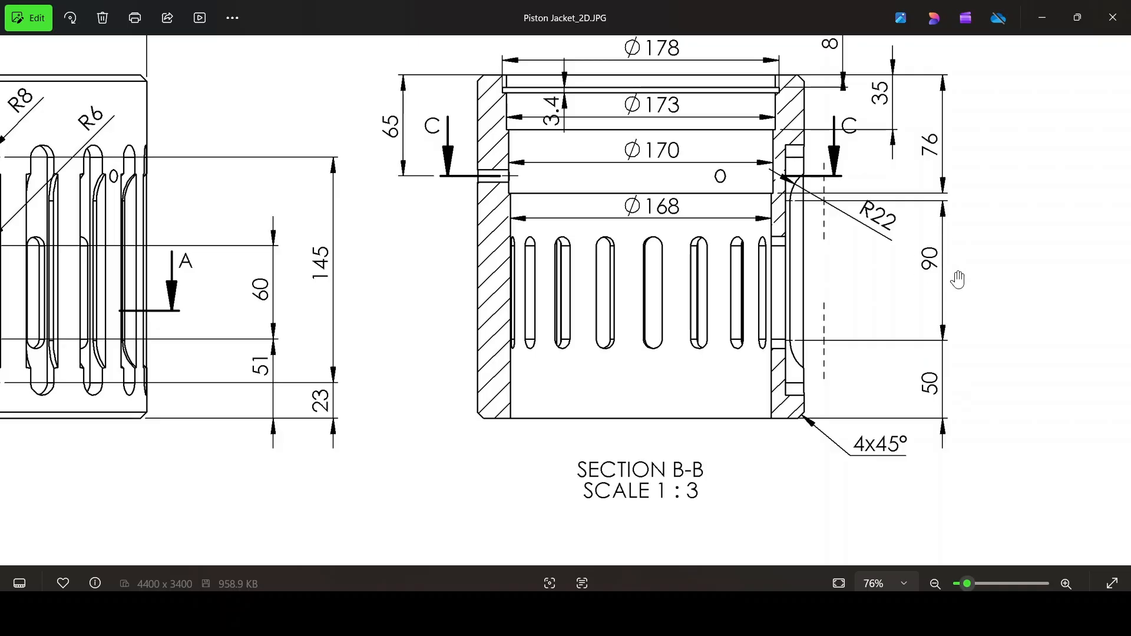
Examine Sections A-A and C-C in the drawing for the slot widths, slot depths and radial hole angles
{"action": "scroll", "coordinate": [884, 252], "scroll_direction": "down", "scroll_amount": 3}
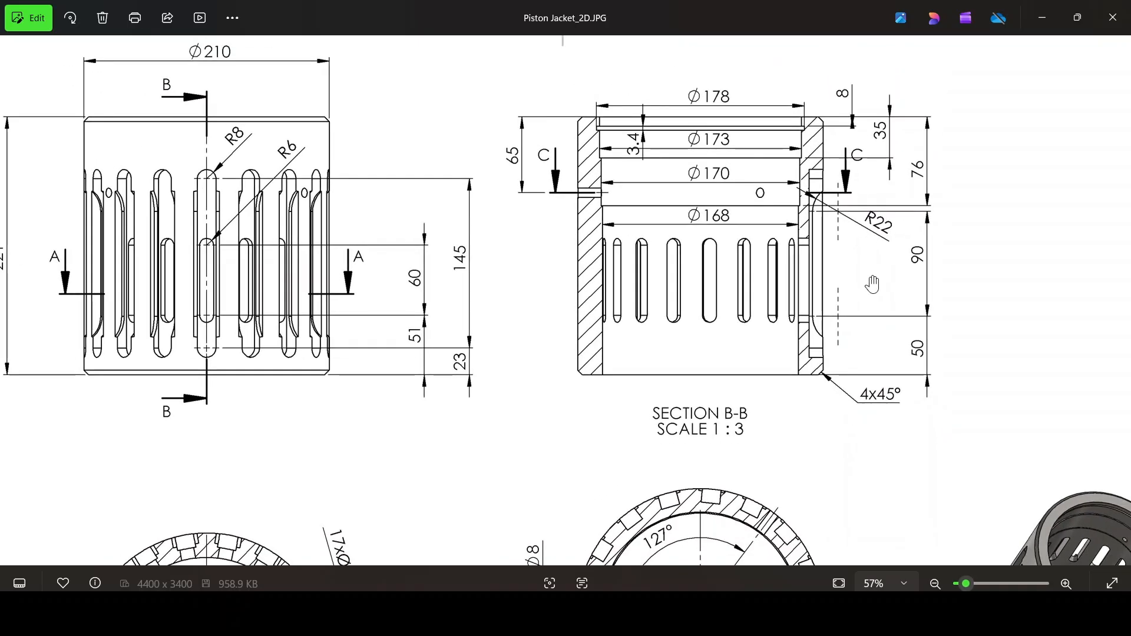
{"action": "left_click_drag", "start_coordinate": [873, 285], "coordinate": [888, 210]}
{"action": "scroll", "coordinate": [889, 210], "scroll_direction": "down", "scroll_amount": 1}
{"action": "left_click_drag", "start_coordinate": [790, 370], "coordinate": [796, 221]}
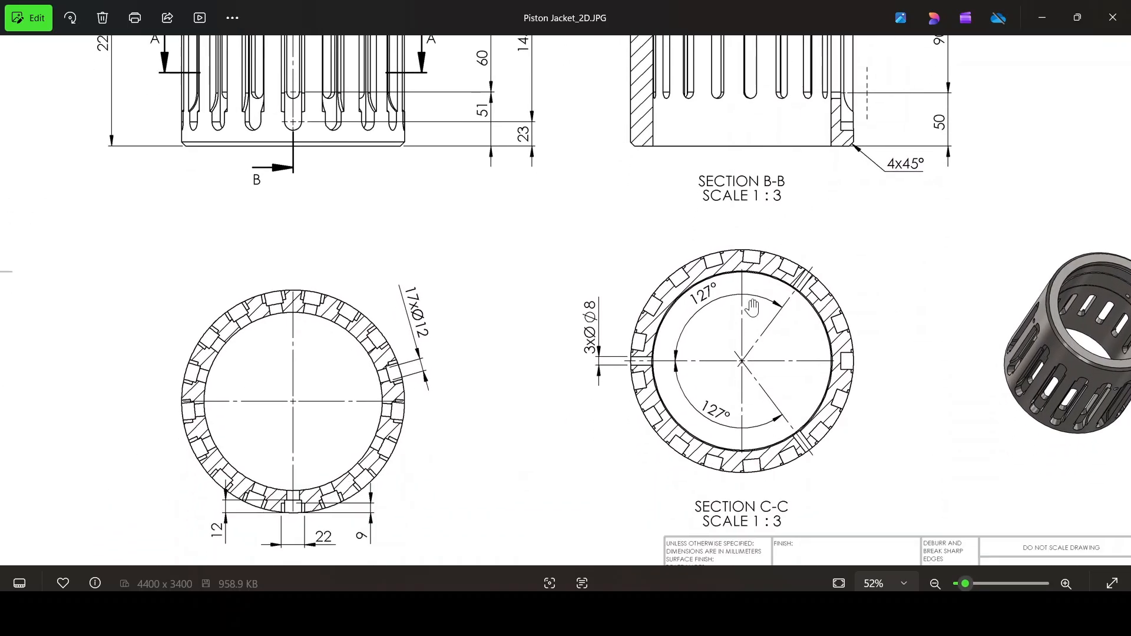
{"action": "left_click_drag", "start_coordinate": [255, 536], "coordinate": [262, 485]}
{"action": "scroll", "coordinate": [276, 484], "scroll_direction": "up", "scroll_amount": 4}
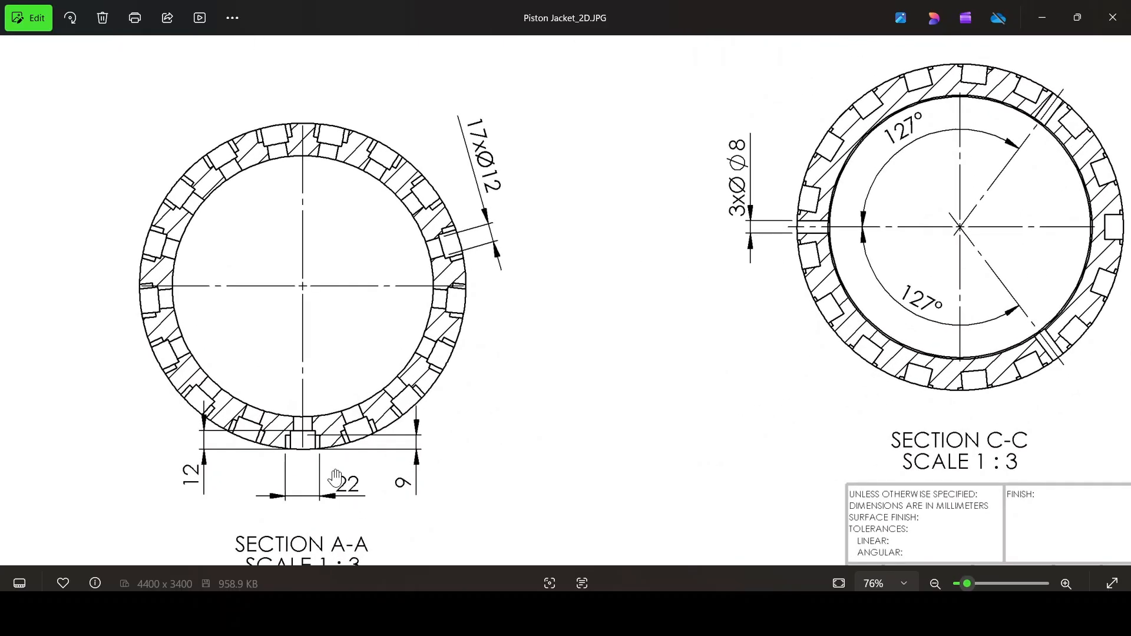
{"action": "scroll", "coordinate": [371, 471], "scroll_direction": "down", "scroll_amount": 4}
{"action": "scroll", "coordinate": [834, 394], "scroll_direction": "up", "scroll_amount": 3}
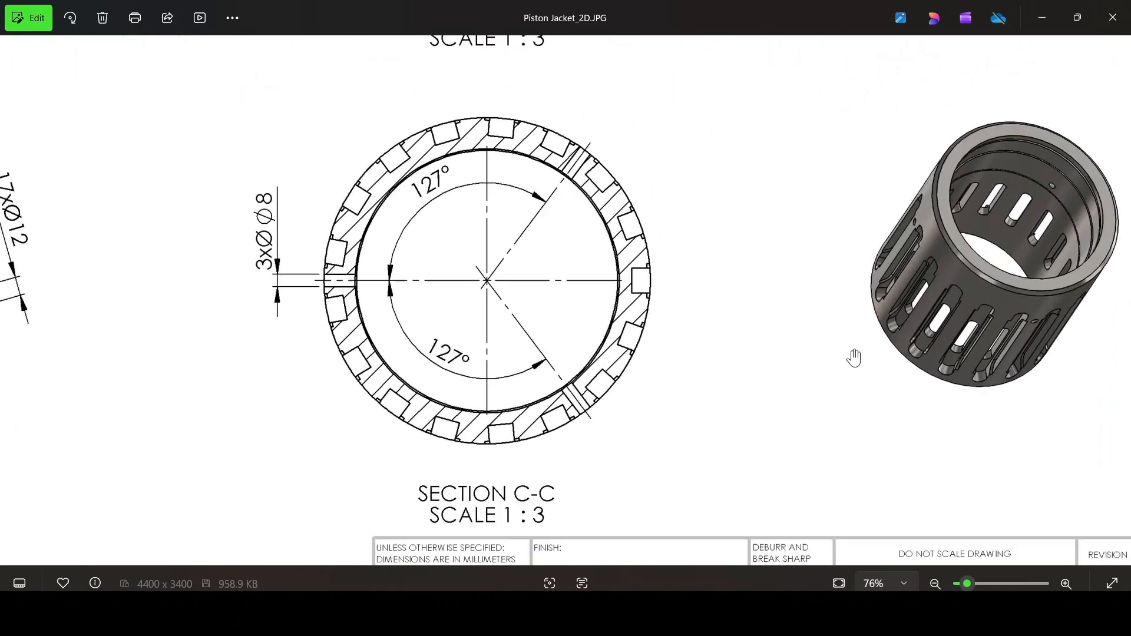
{"action": "scroll", "coordinate": [854, 357], "scroll_direction": "down", "scroll_amount": 3}
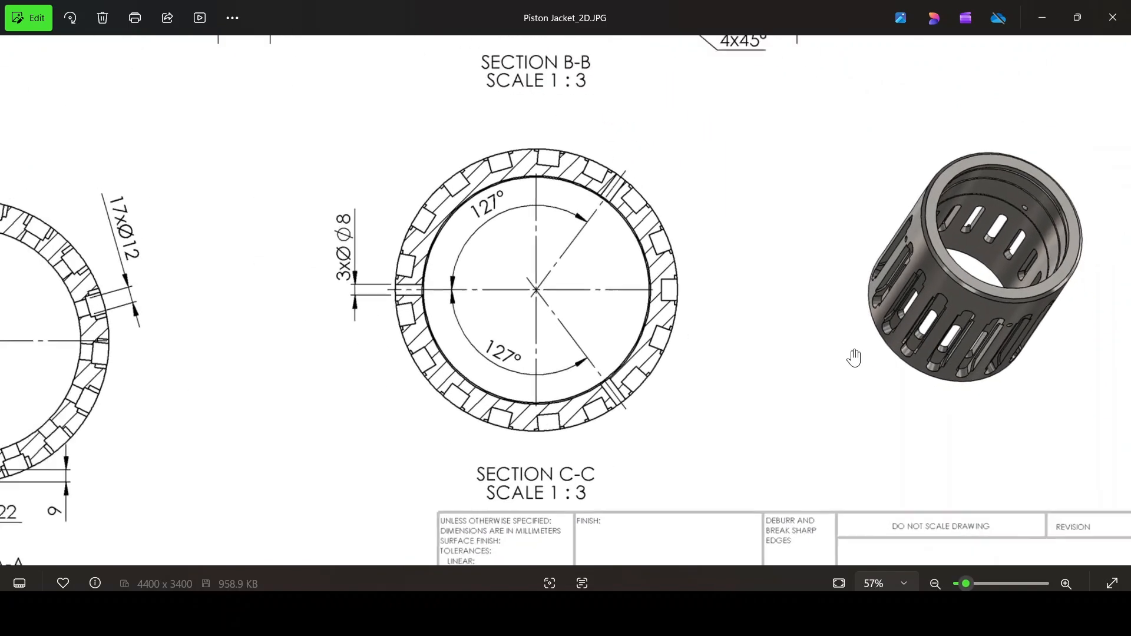
{"action": "left_click_drag", "start_coordinate": [410, 386], "coordinate": [565, 384]}
{"action": "scroll", "coordinate": [492, 394], "scroll_direction": "down", "scroll_amount": 1}
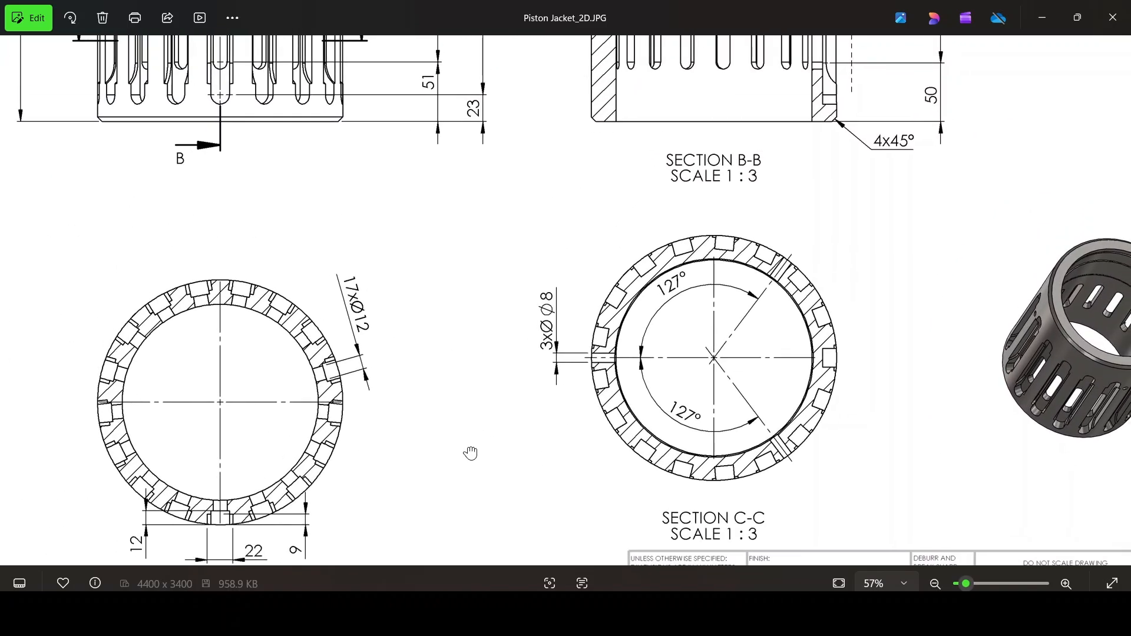
Recheck the slot pattern against Section A-A, Section C-C, the 3D view and the groove dimensions in Section B-B
{"action": "scroll", "coordinate": [510, 424], "scroll_direction": "up", "scroll_amount": 5}
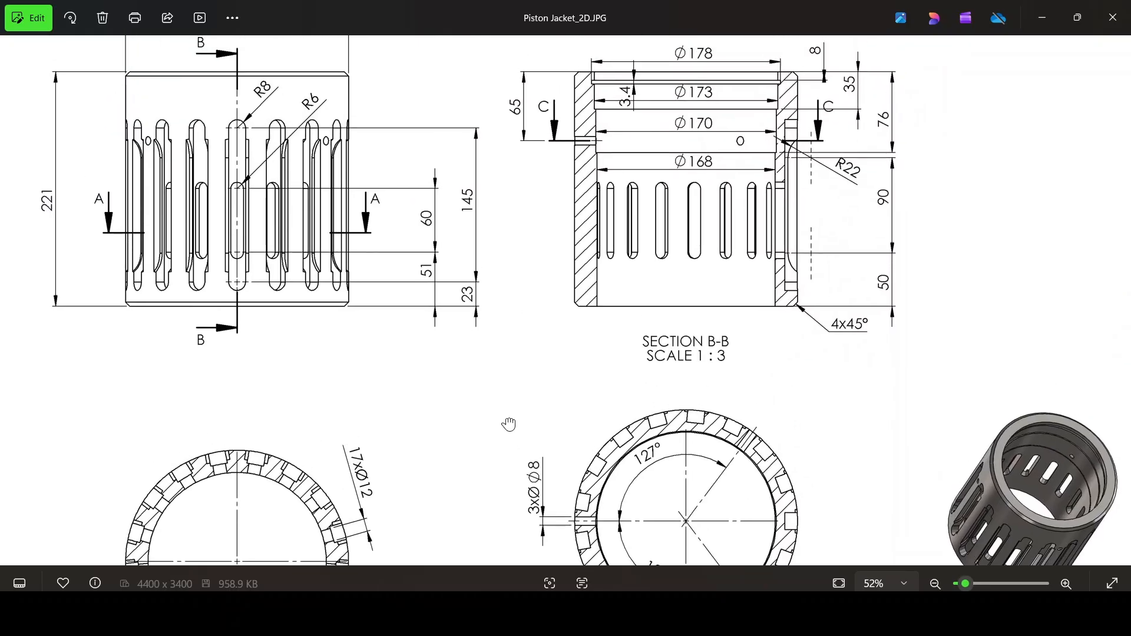
{"action": "left_click_drag", "start_coordinate": [509, 425], "coordinate": [536, 206]}
{"action": "scroll", "coordinate": [327, 436], "scroll_direction": "up", "scroll_amount": 4}
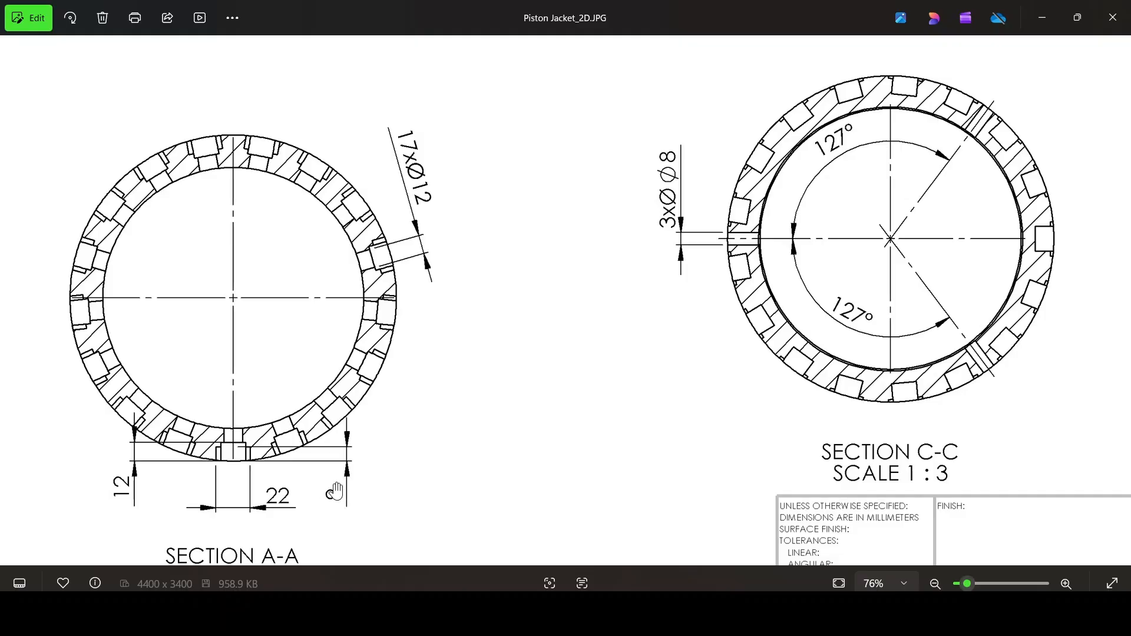
{"action": "scroll", "coordinate": [407, 478], "scroll_direction": "down", "scroll_amount": 2}
{"action": "left_click_drag", "start_coordinate": [470, 422], "coordinate": [227, 464]}
{"action": "scroll", "coordinate": [878, 402], "scroll_direction": "up", "scroll_amount": 3}
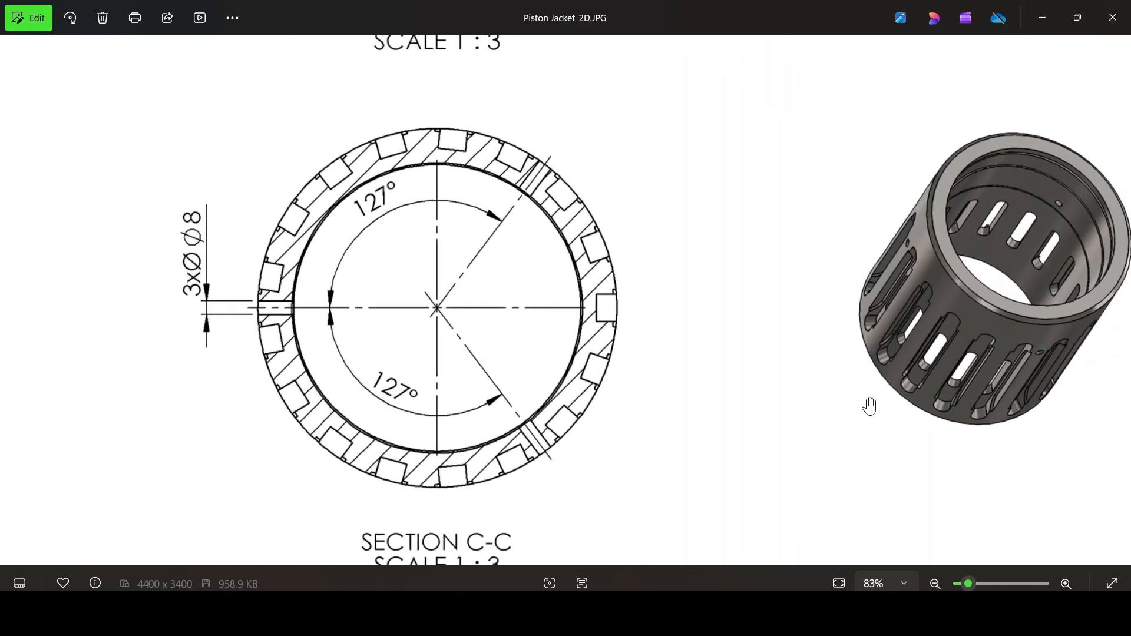
{"action": "scroll", "coordinate": [697, 422], "scroll_direction": "down", "scroll_amount": 5}
{"action": "scroll", "coordinate": [836, 252], "scroll_direction": "up", "scroll_amount": 4}
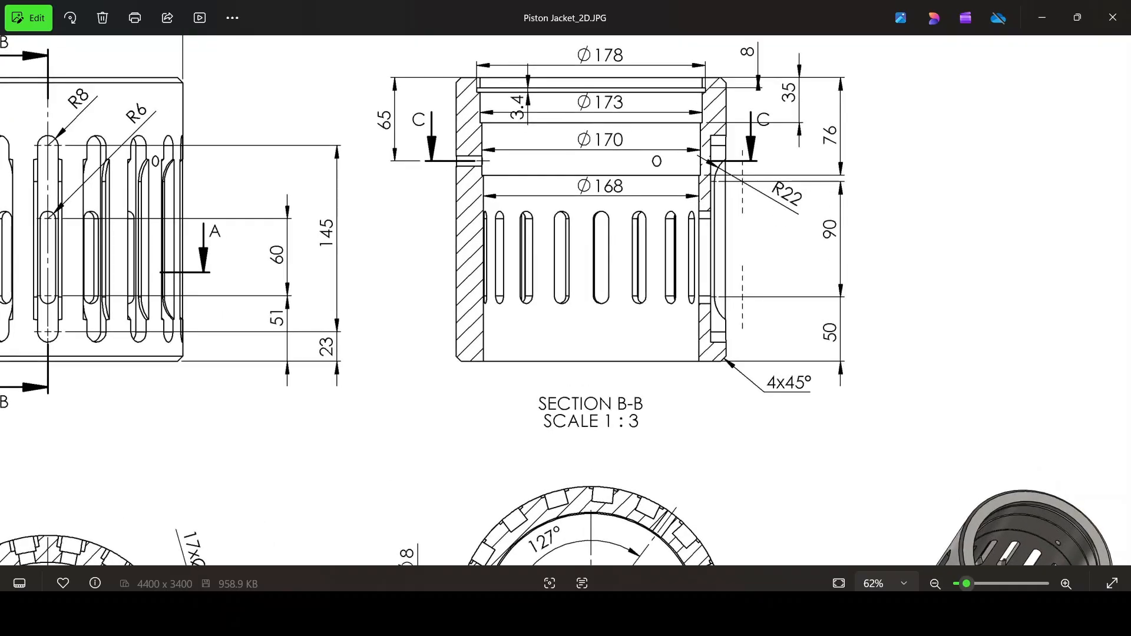
Return to SOLIDWORKS and start a new sketch on the Top Plane, viewed normal to the plane
{"action": "key", "text": "alt+Tab"}
{"action": "scroll", "coordinate": [511, 407], "scroll_direction": "up", "scroll_amount": 1}
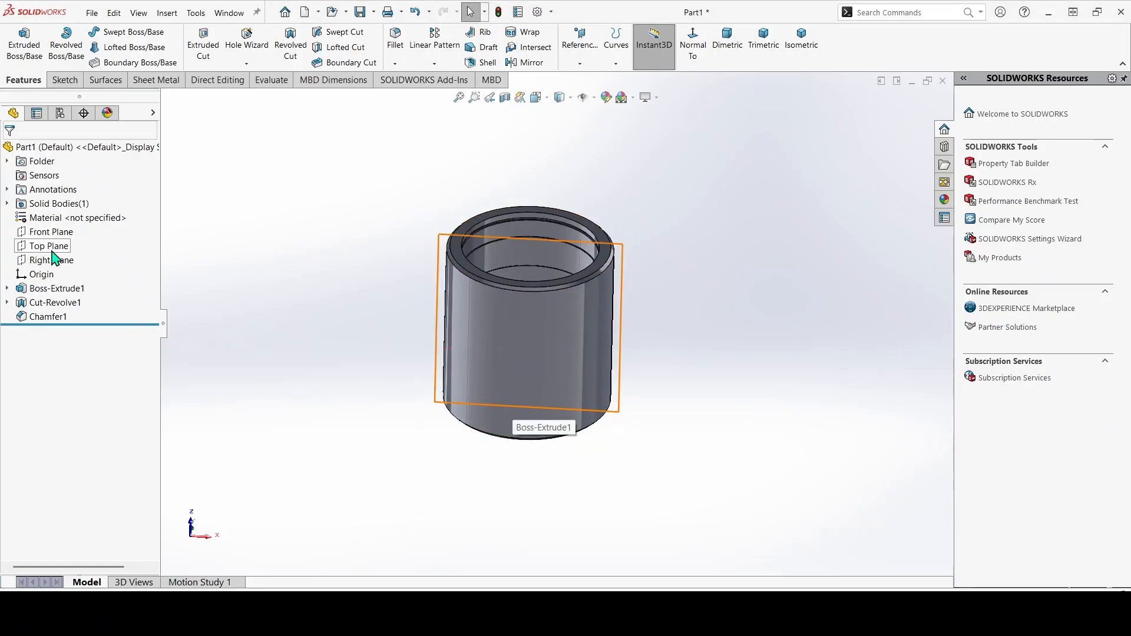
{"action": "left_click", "coordinate": [50, 246]}
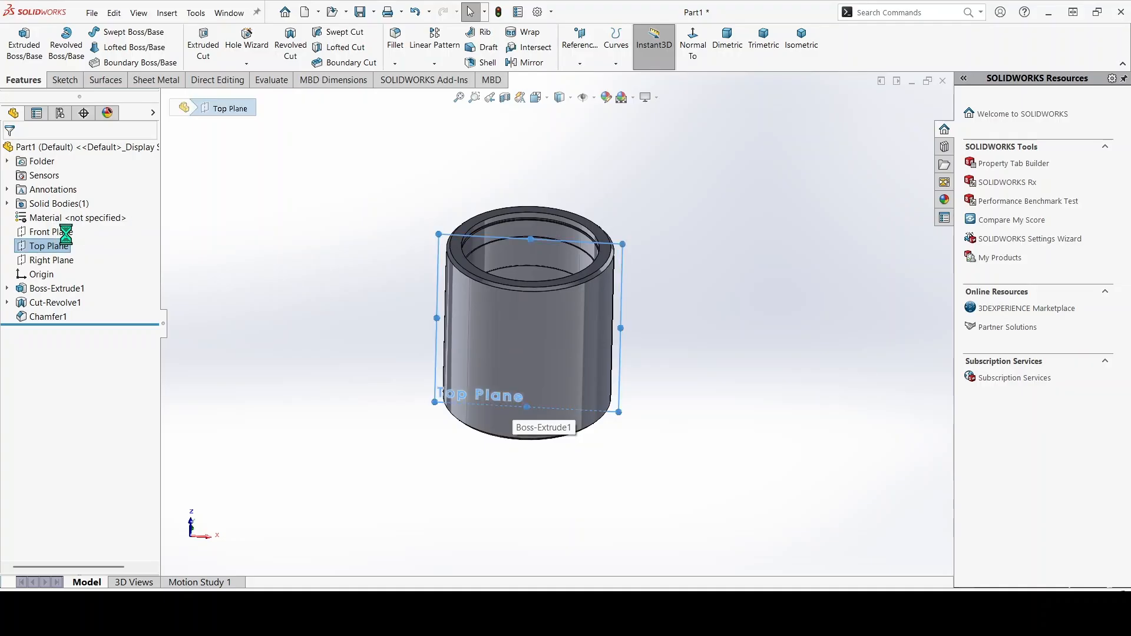
{"action": "left_click", "coordinate": [32, 231]}
{"action": "left_click", "coordinate": [791, 50]}
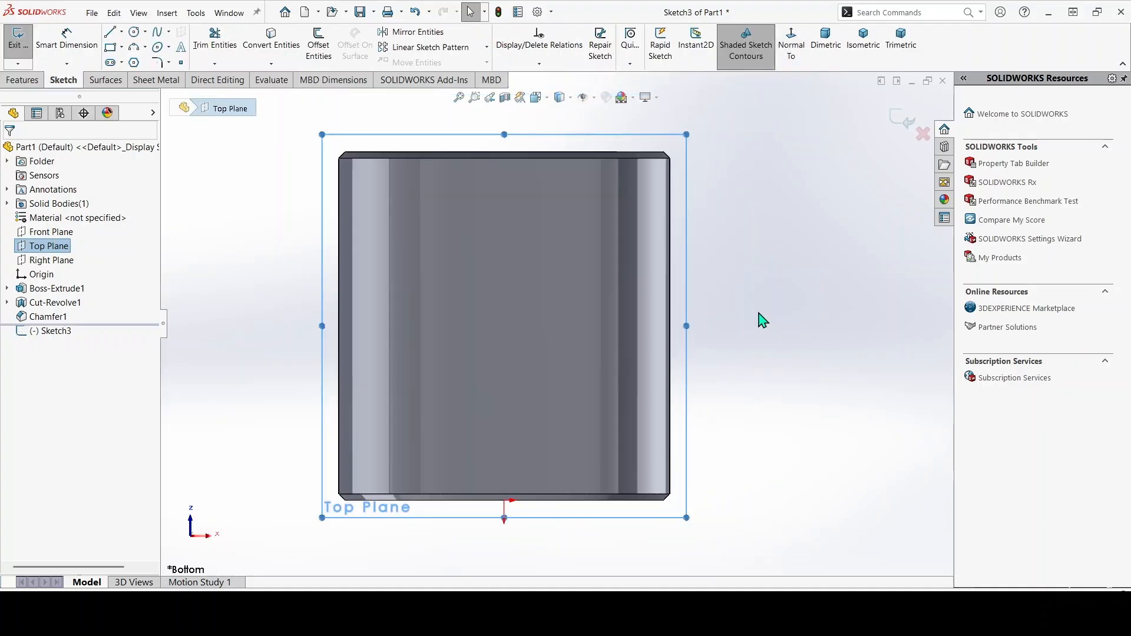
{"action": "scroll", "coordinate": [720, 365], "scroll_direction": "down", "scroll_amount": 2}
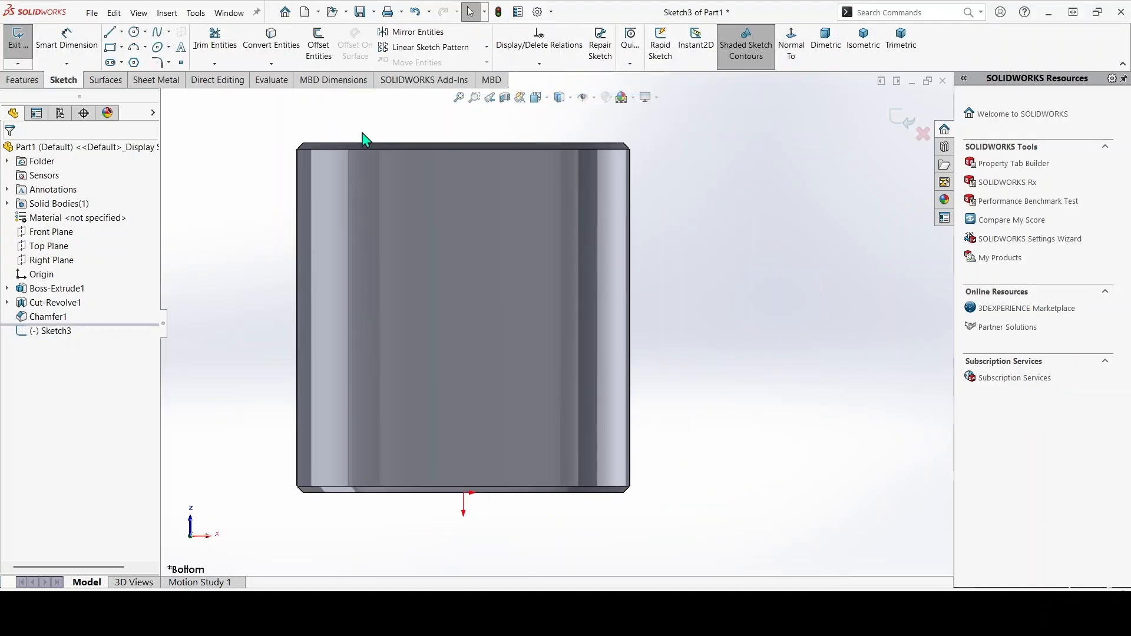
Sketch a vertical line just inside the cylinder's right-hand outer edge as the floor of the groove profile
{"action": "left_click", "coordinate": [110, 33]}
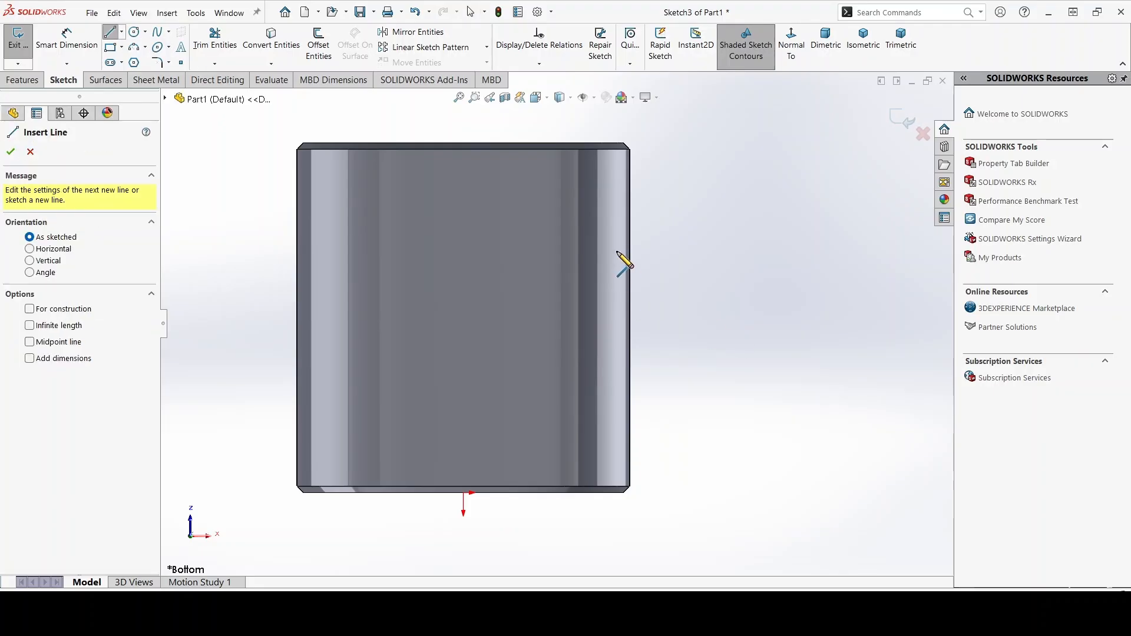
{"action": "left_click", "coordinate": [612, 238]}
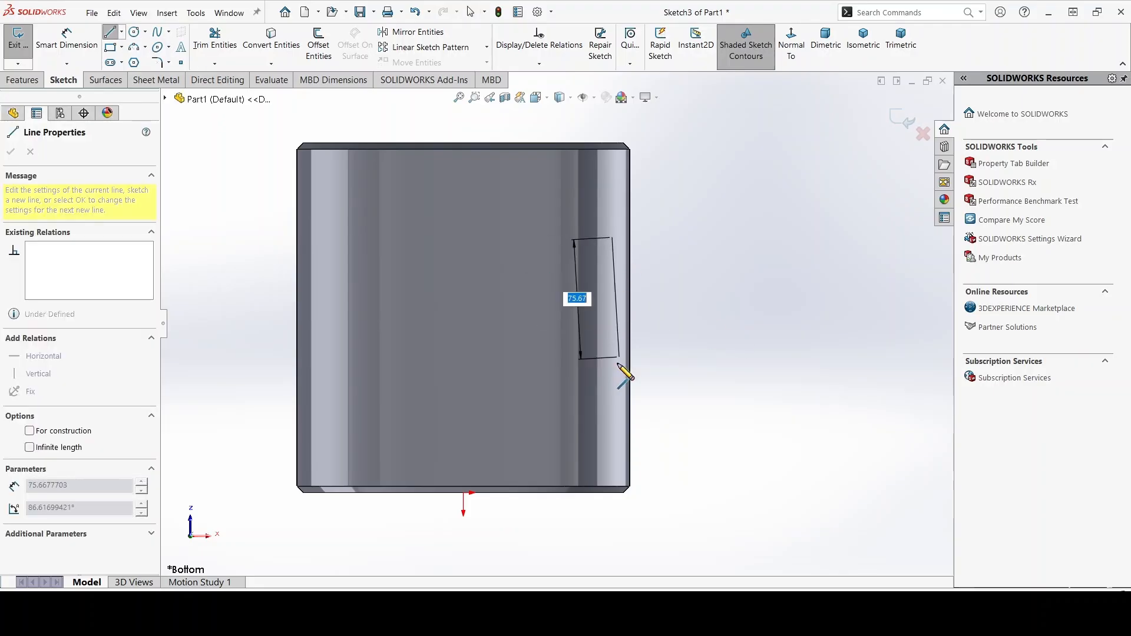
{"action": "left_click", "coordinate": [612, 396]}
{"action": "key", "text": "Escape"}
{"action": "key", "text": "Escape"}
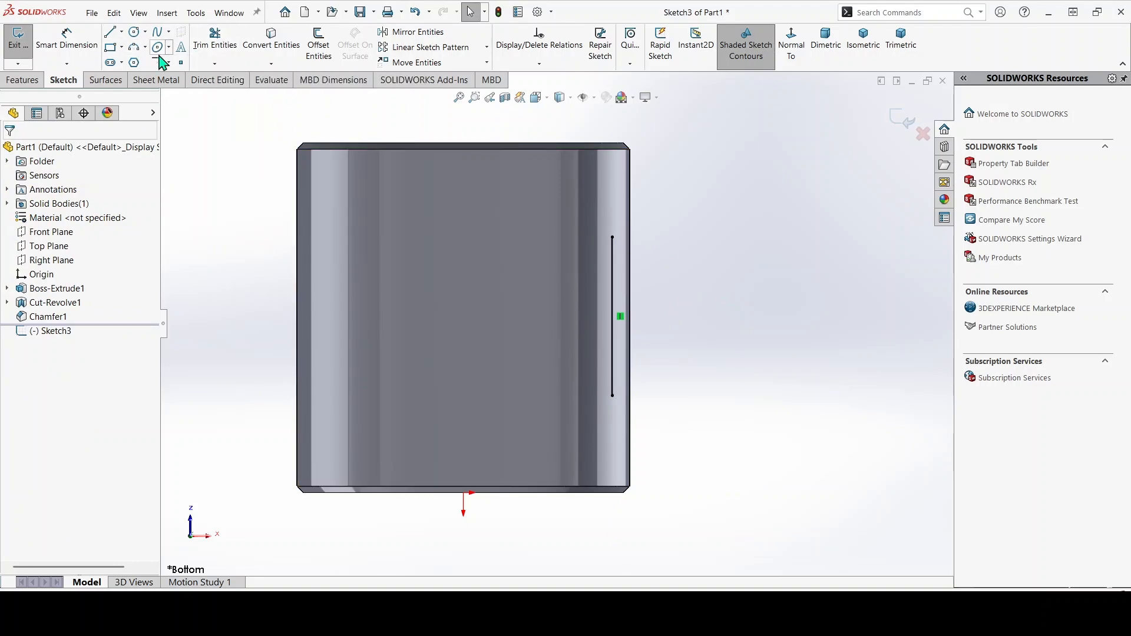
{"action": "left_click", "coordinate": [134, 48]}
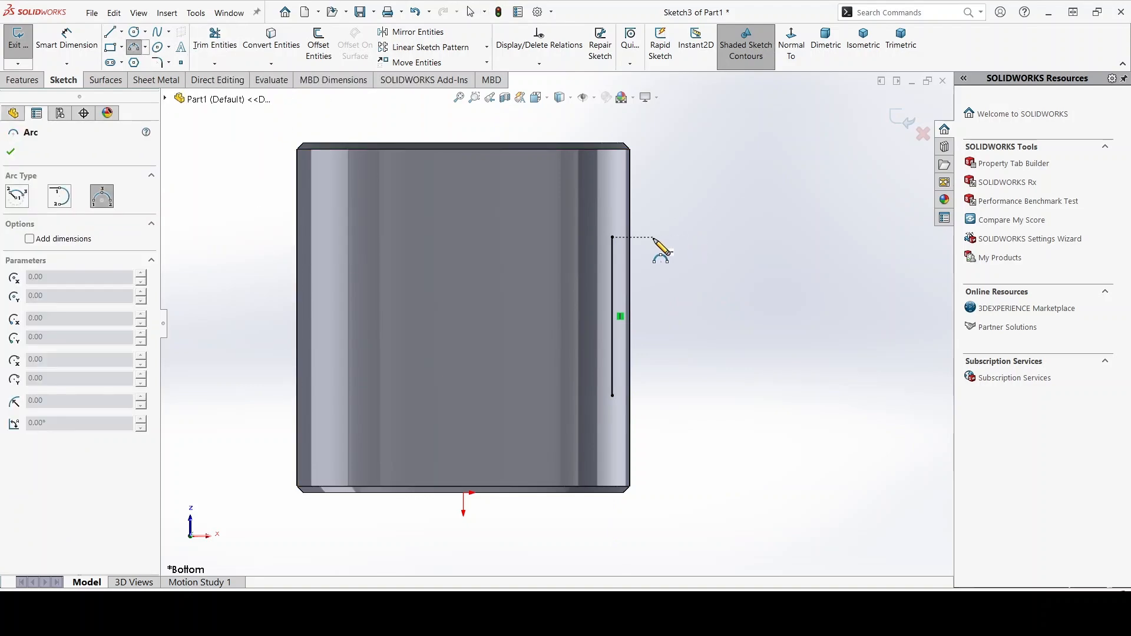
{"action": "left_click", "coordinate": [612, 238]}
{"action": "key", "text": "Escape"}
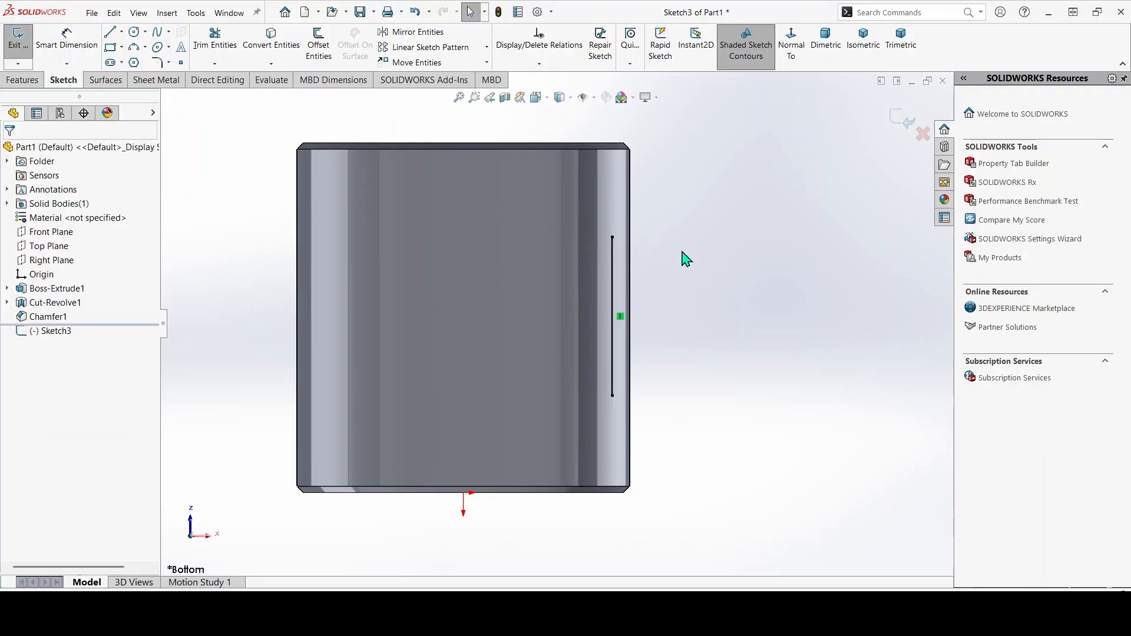
{"action": "key", "text": "f"}
{"action": "scroll", "coordinate": [645, 372], "scroll_direction": "down", "scroll_amount": 1}
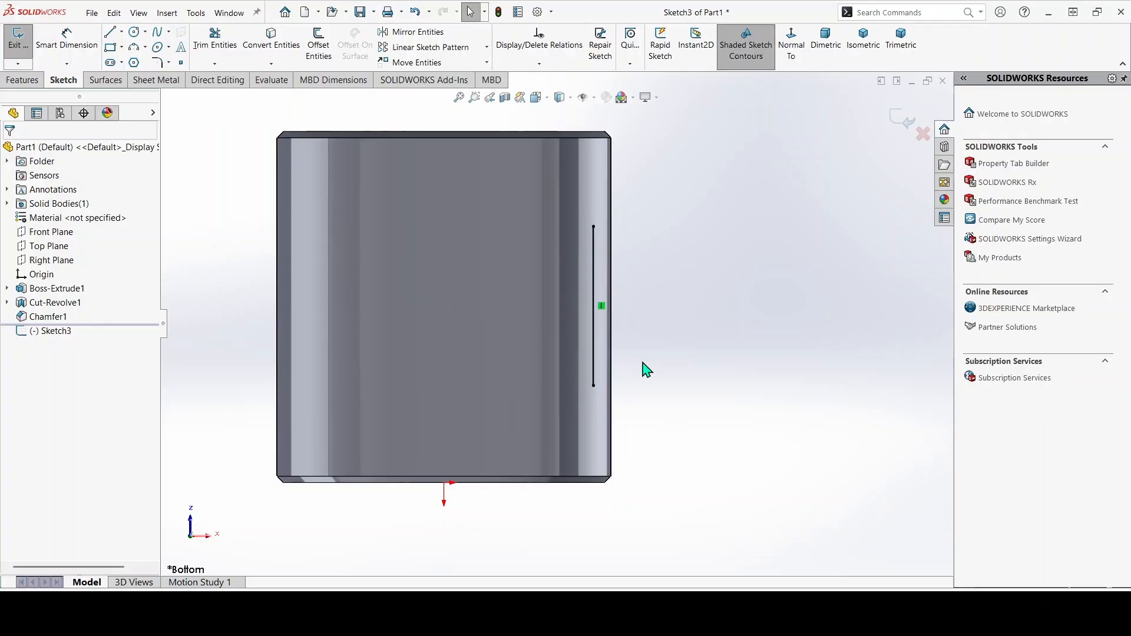
Sketch a centerpoint quarter arc from the line's upper end curving outward past the cylinder's right-hand edge
{"action": "left_click", "coordinate": [146, 48]}
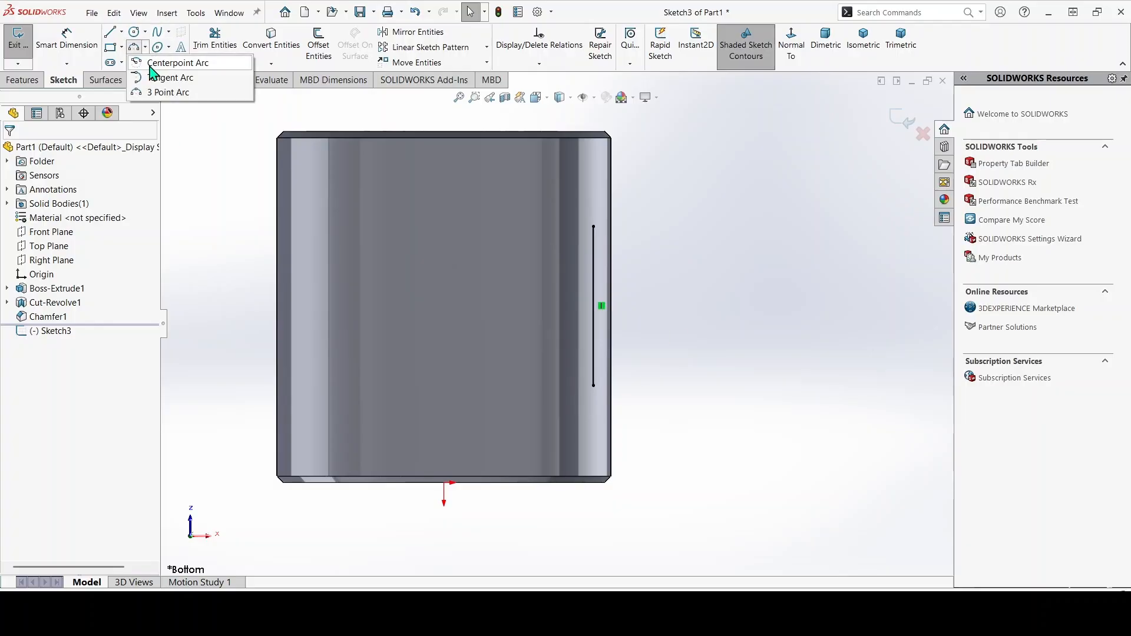
{"action": "left_click", "coordinate": [151, 66]}
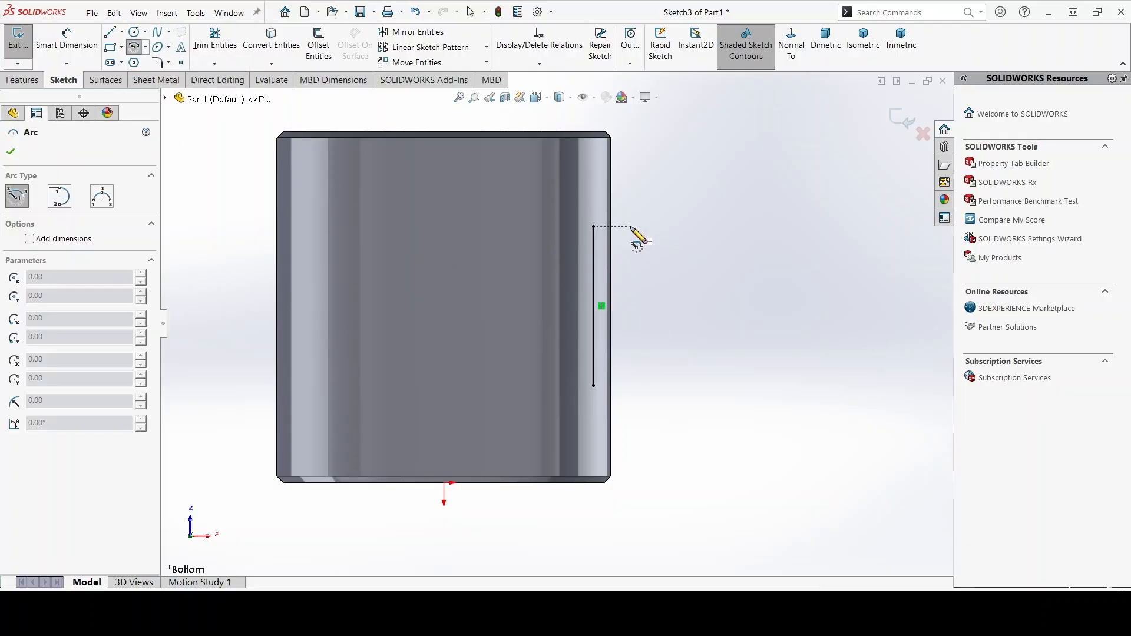
{"action": "left_click", "coordinate": [629, 226]}
{"action": "left_click", "coordinate": [594, 226]}
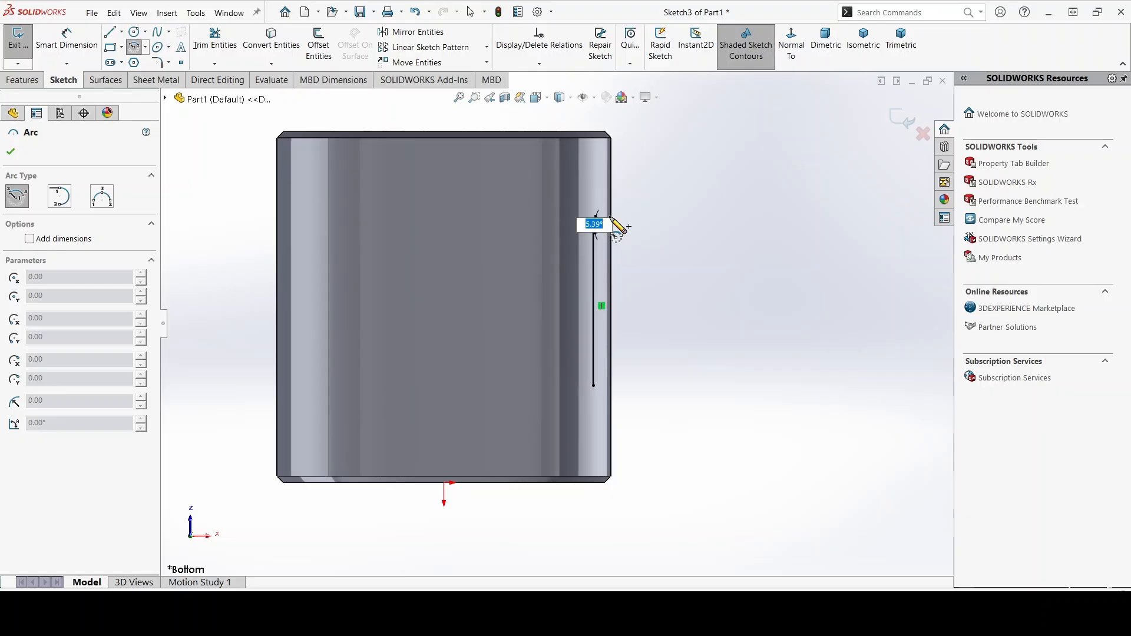
{"action": "left_click", "coordinate": [629, 191]}
{"action": "right_click", "coordinate": [631, 192]}
{"action": "left_click", "coordinate": [698, 246]}
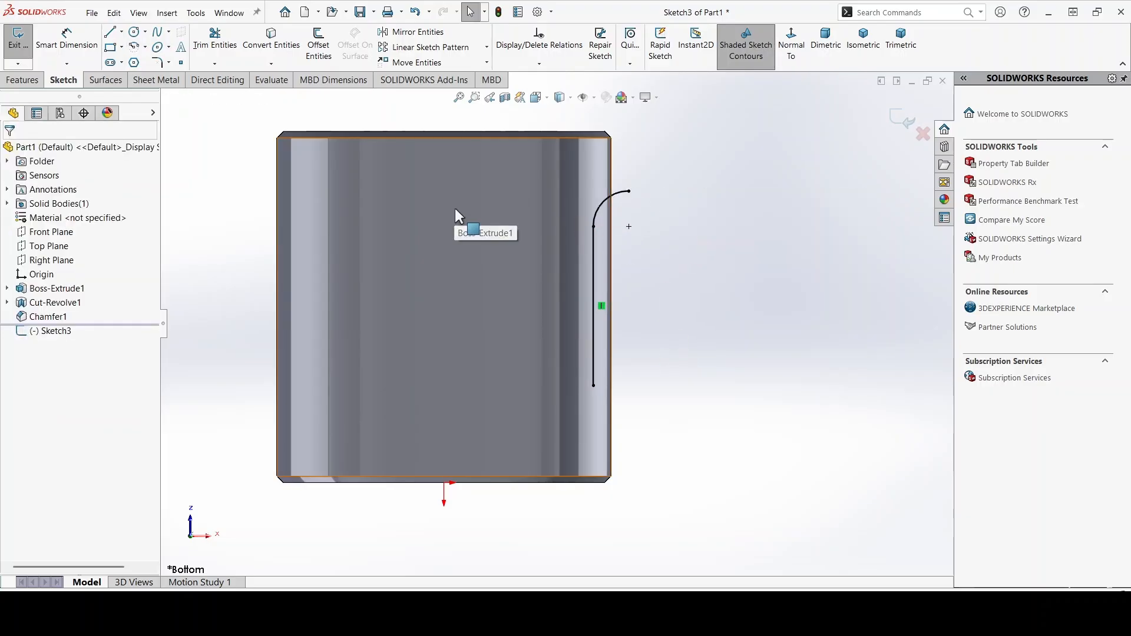
Sketch a matching centerpoint arc of about 25 mm radius from the line's lower end outward past the cylinder's edge
{"action": "left_click", "coordinate": [133, 50]}
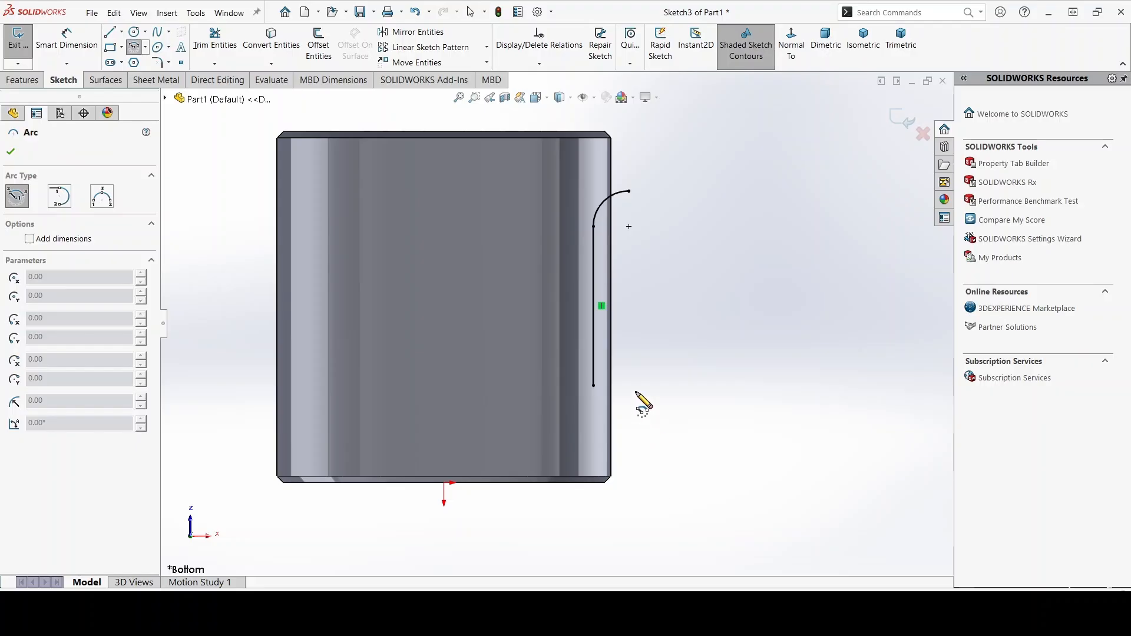
{"action": "left_click", "coordinate": [593, 386]}
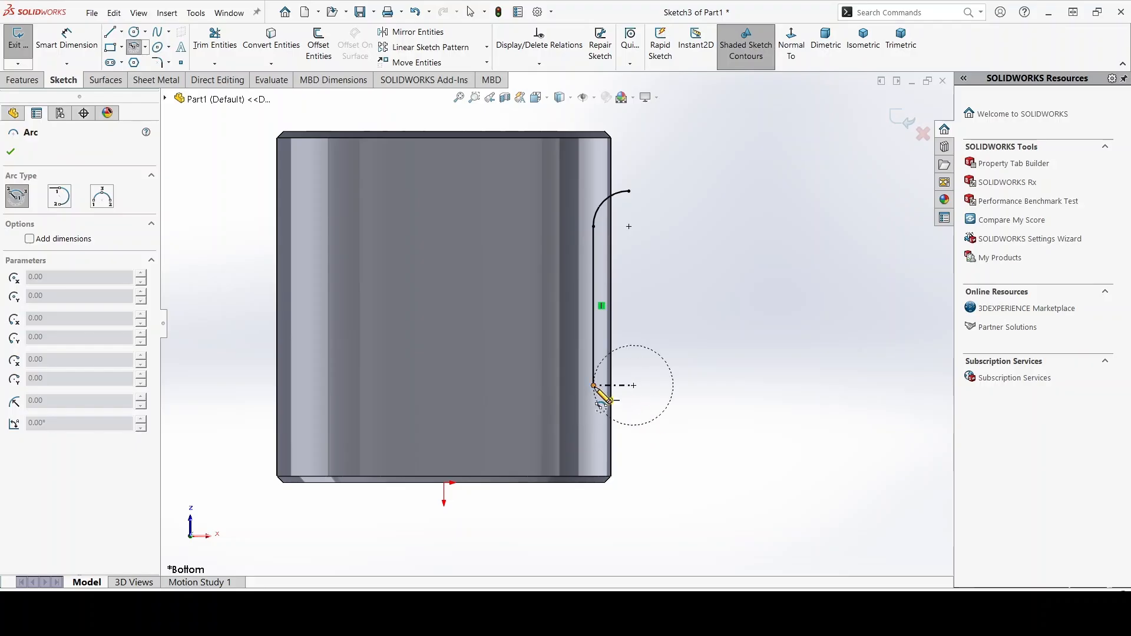
{"action": "left_click", "coordinate": [628, 424]}
{"action": "right_click", "coordinate": [677, 342]}
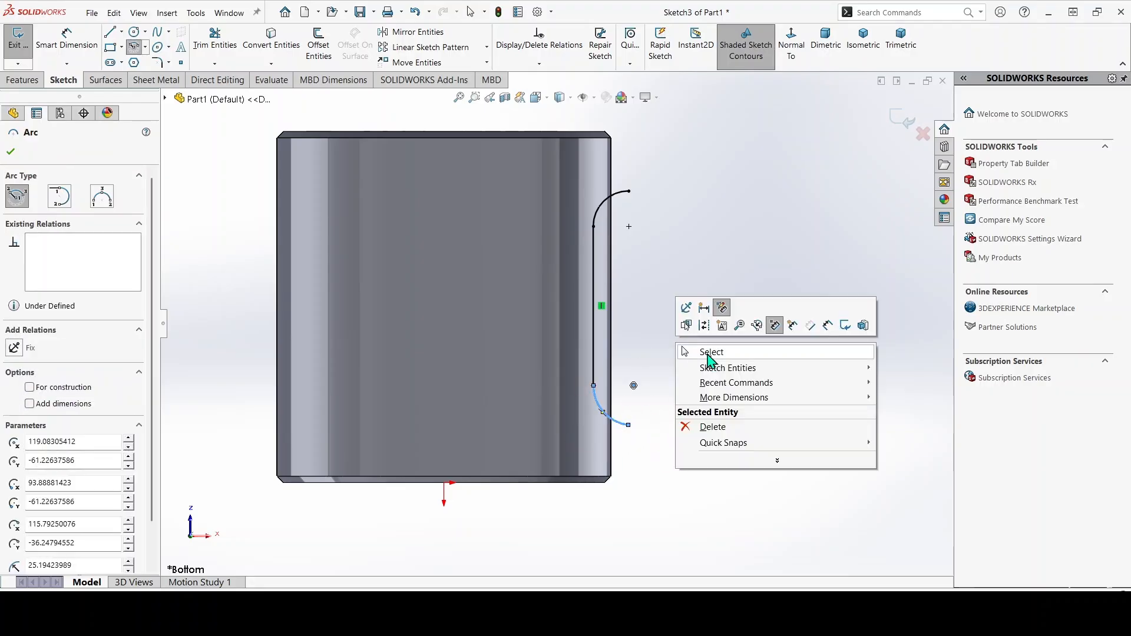
{"action": "left_click", "coordinate": [709, 353]}
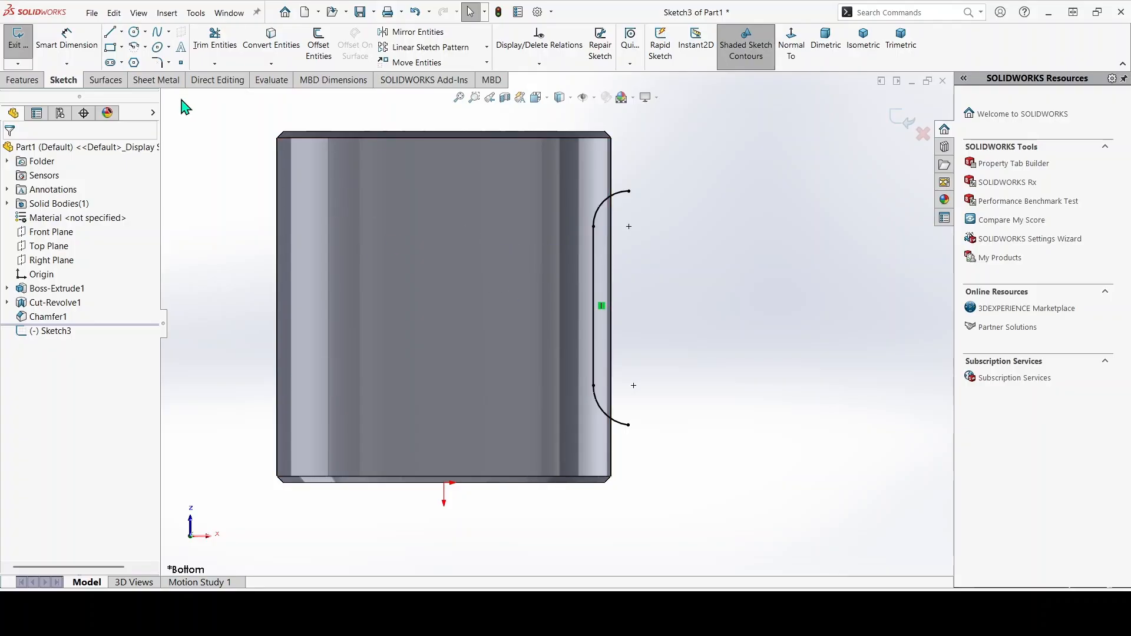
Dimension the groove line's lower end 50 mm above the origin
{"action": "left_click", "coordinate": [67, 38]}
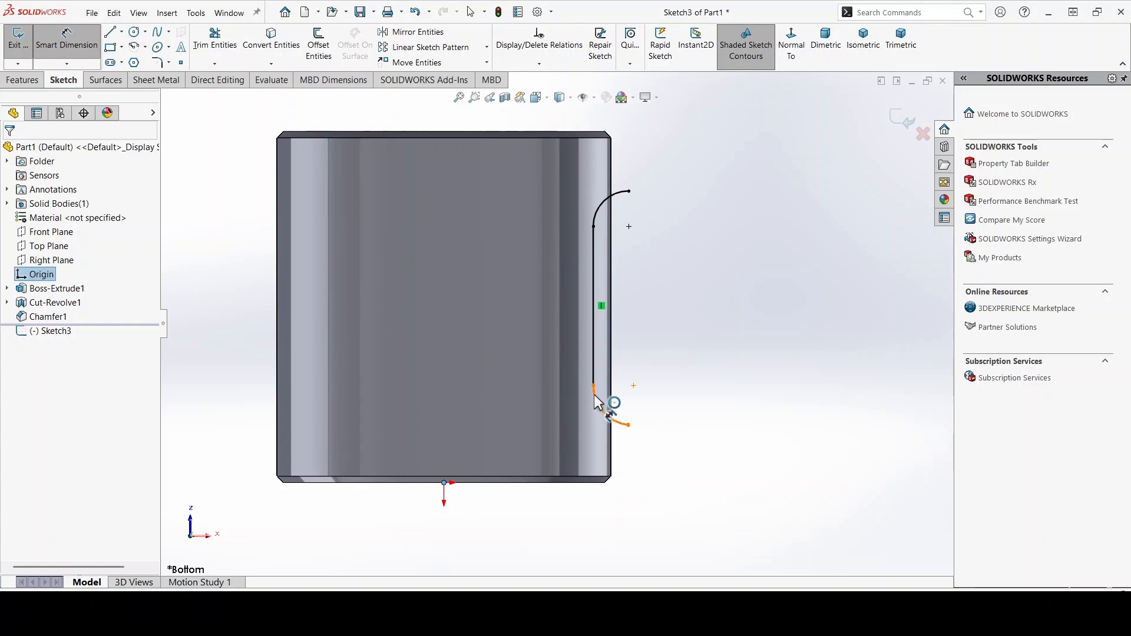
{"action": "left_click", "coordinate": [594, 389]}
{"action": "left_click", "coordinate": [734, 462]}
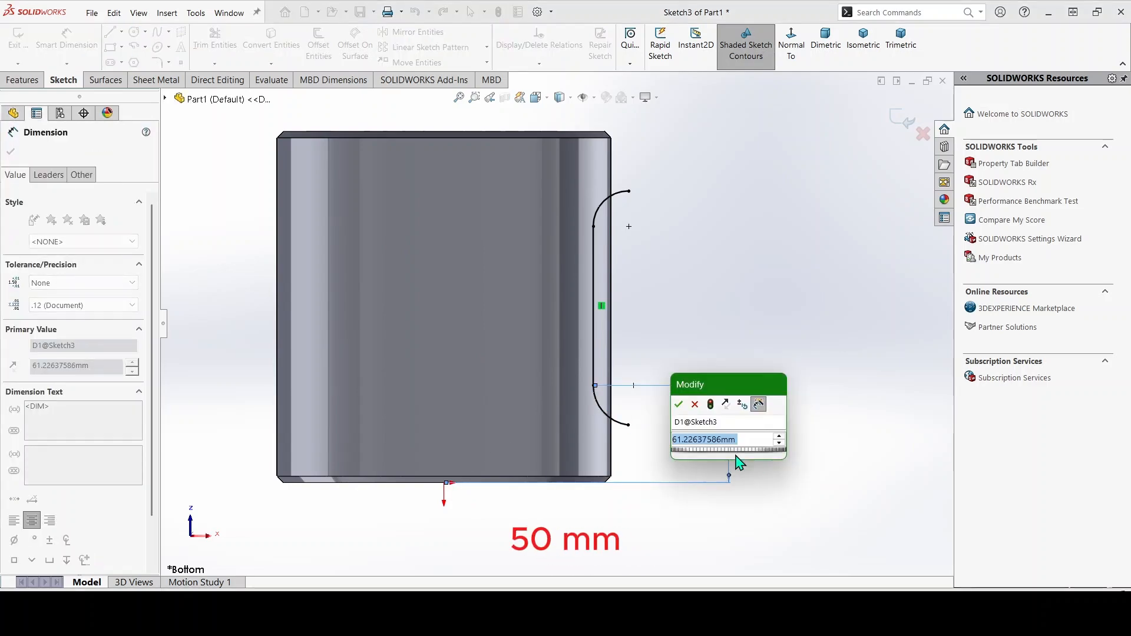
{"action": "type", "text": "50"}
{"action": "key", "text": "Return"}
Set the vertical groove line's length to 90 mm
{"action": "left_click", "coordinate": [593, 293]}
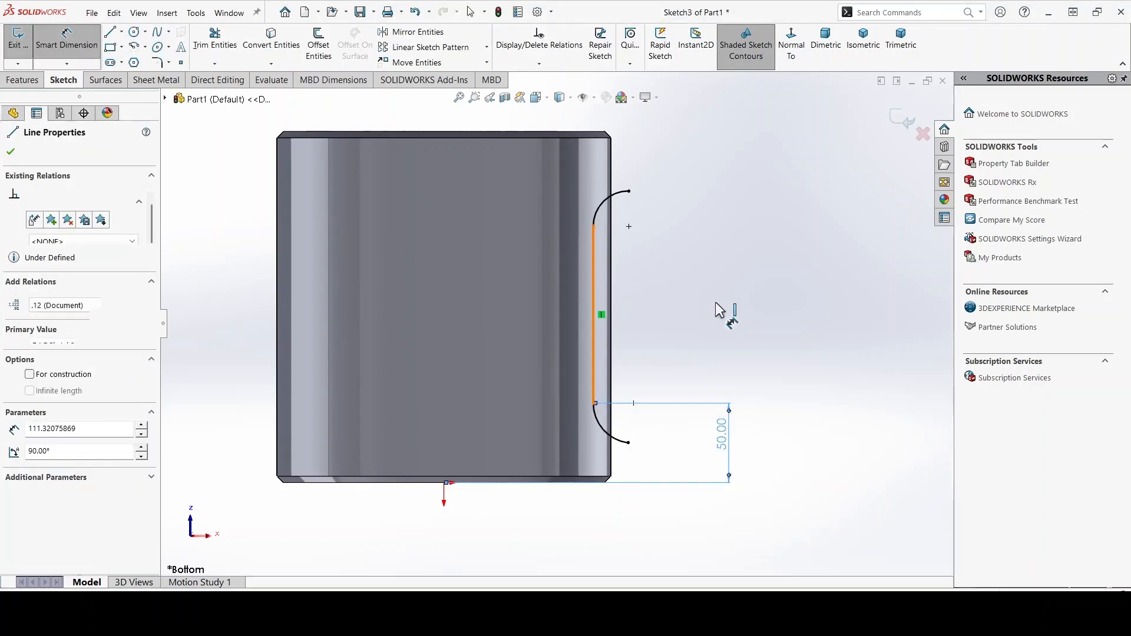
{"action": "left_click", "coordinate": [729, 312]}
{"action": "type", "text": "90"}
{"action": "key", "text": "Return"}
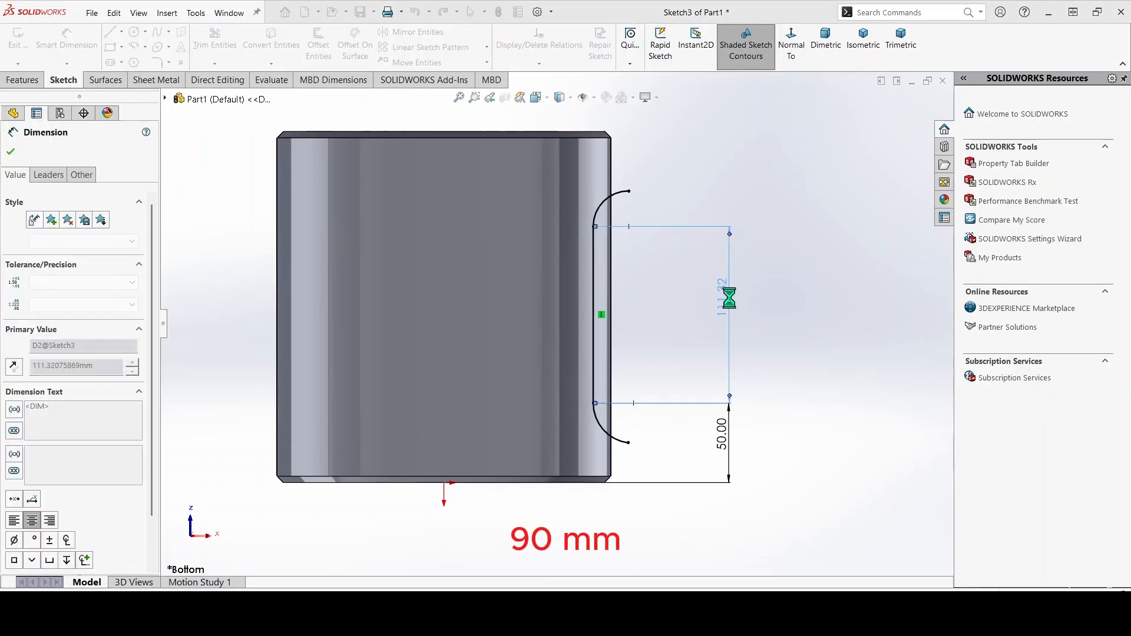
Dimension the upper arc of the groove profile with a radius of 22 mm
{"action": "left_click", "coordinate": [616, 231]}
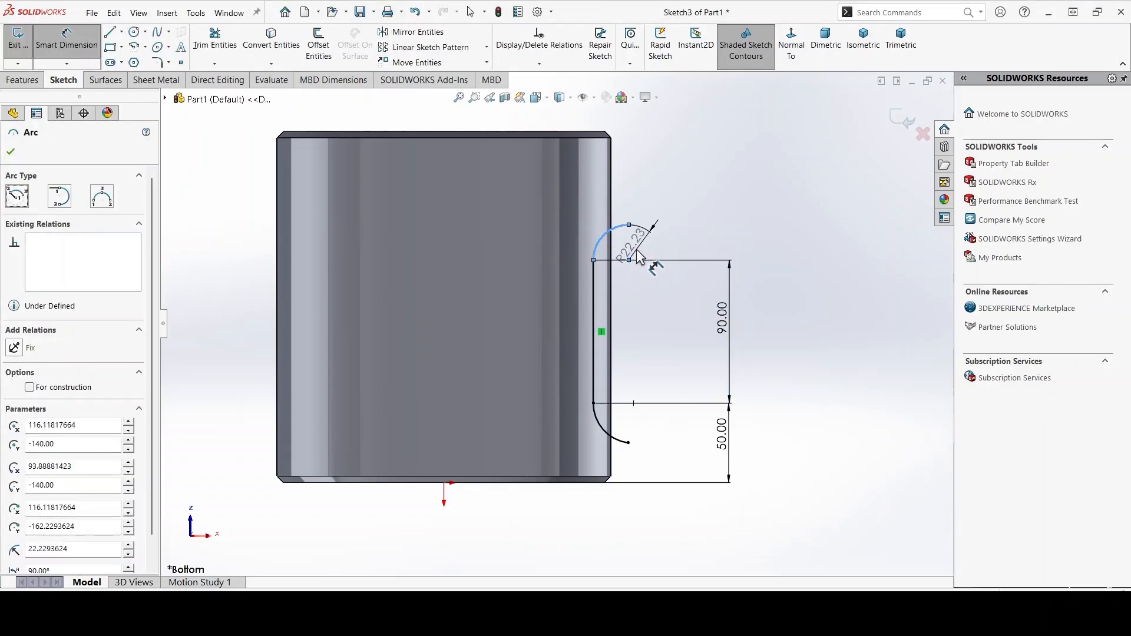
{"action": "left_click", "coordinate": [599, 216]}
{"action": "type", "text": "22"}
{"action": "key", "text": "Return"}
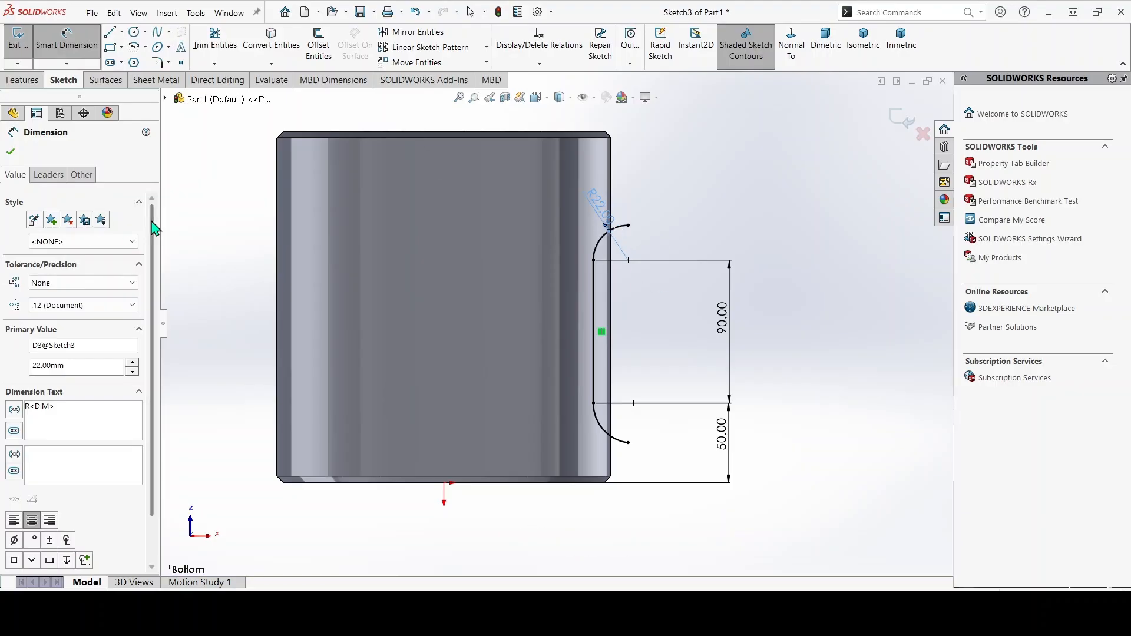
{"action": "left_click", "coordinate": [11, 152]}
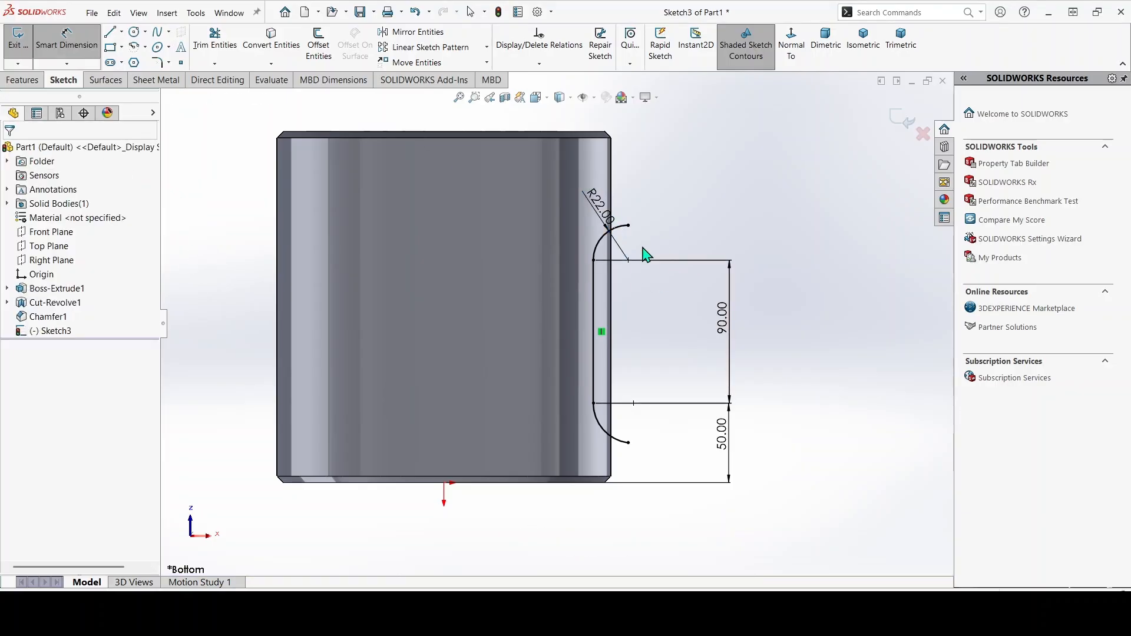
Apply an Equal relation between the upper and lower arcs of the groove profile
{"action": "left_click", "coordinate": [604, 236]}
{"action": "left_click", "coordinate": [608, 437], "text": "ctrl"}
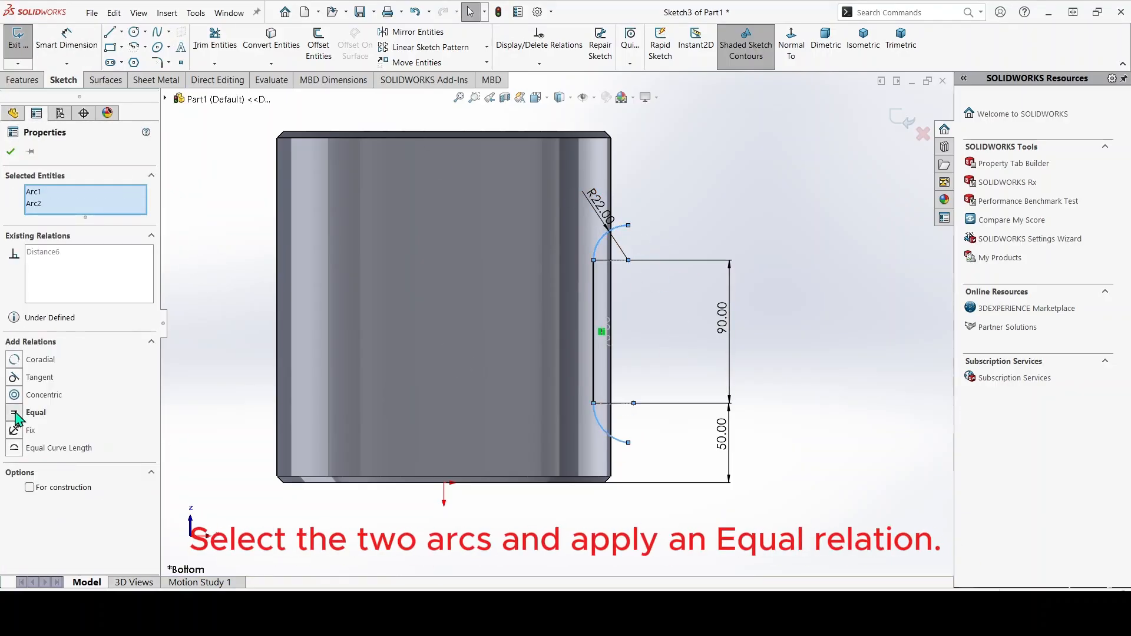
{"action": "left_click", "coordinate": [10, 151]}
Convert the cylinder's outer edge into the sketch and trim the overhanging arcs and surplus edge to close the groove profile
{"action": "scroll", "coordinate": [609, 305], "scroll_direction": "down", "scroll_amount": 2}
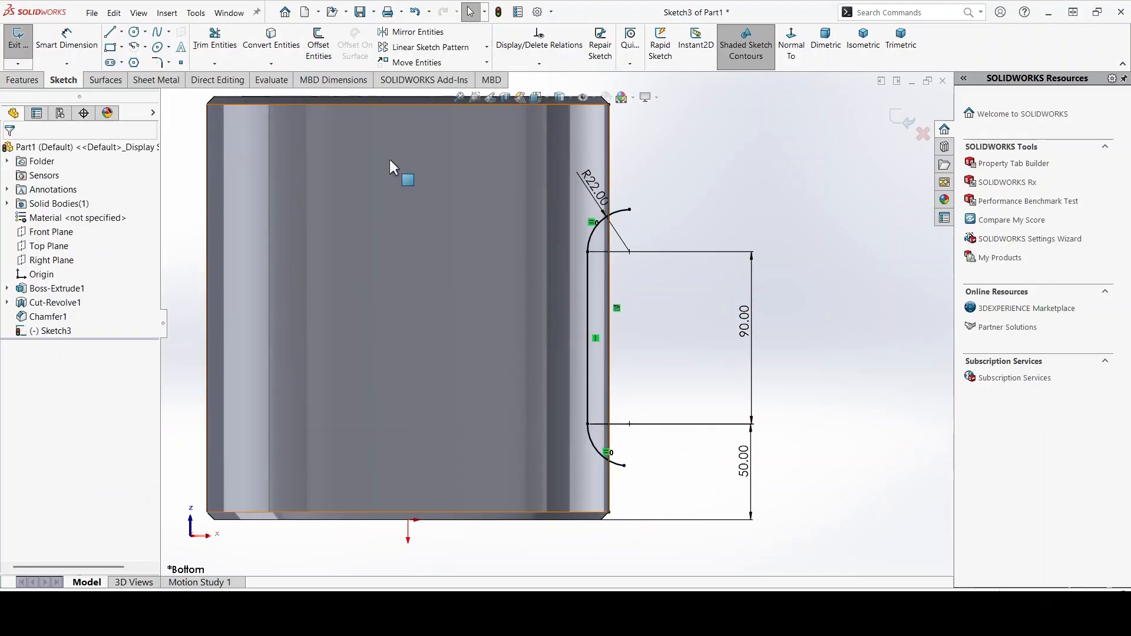
{"action": "key", "text": "z"}
{"action": "left_click", "coordinate": [214, 41]}
{"action": "scroll", "coordinate": [616, 246], "scroll_direction": "down", "scroll_amount": 1}
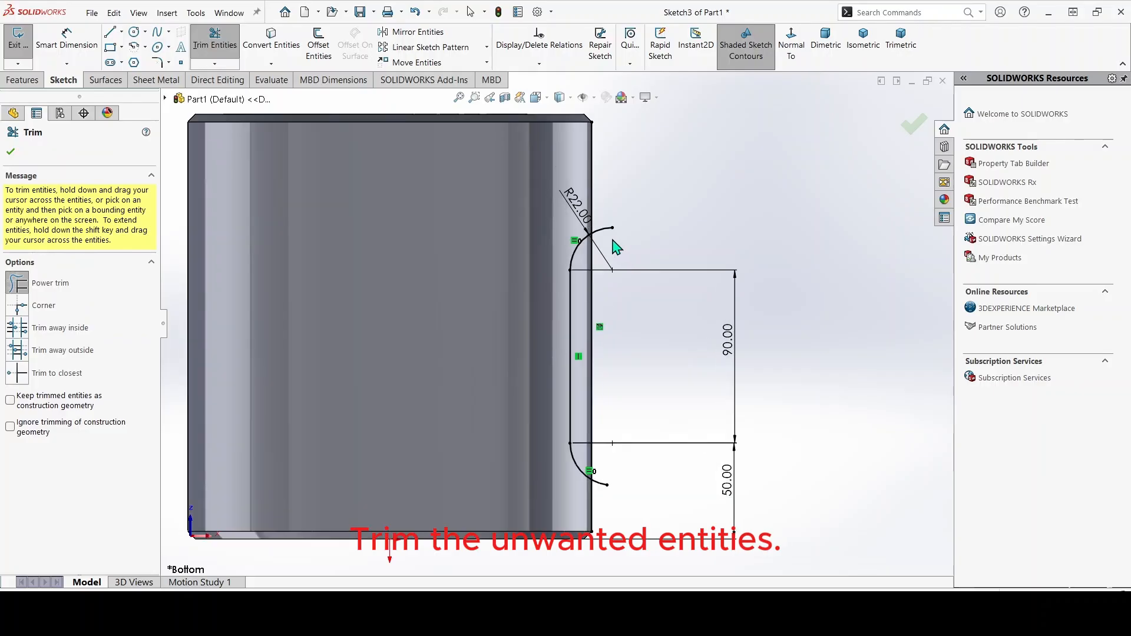
{"action": "left_click", "coordinate": [606, 481]}
{"action": "key", "text": "z"}
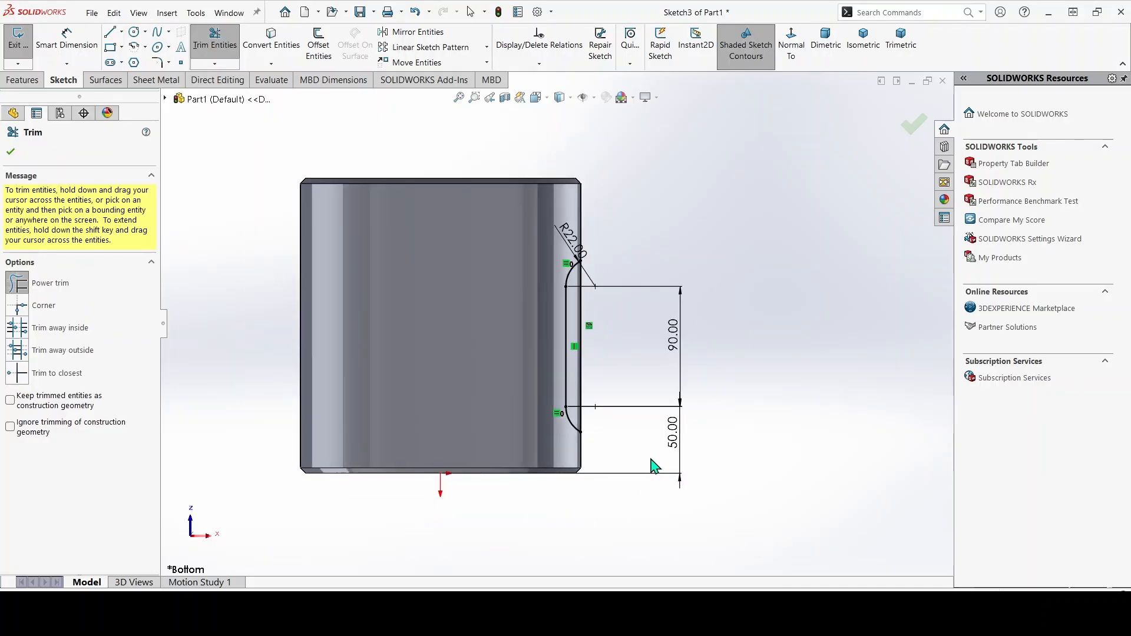
{"action": "scroll", "coordinate": [571, 362], "scroll_direction": "down", "scroll_amount": 1}
{"action": "key", "text": "Escape"}
{"action": "scroll", "coordinate": [542, 342], "scroll_direction": "down", "scroll_amount": 1}
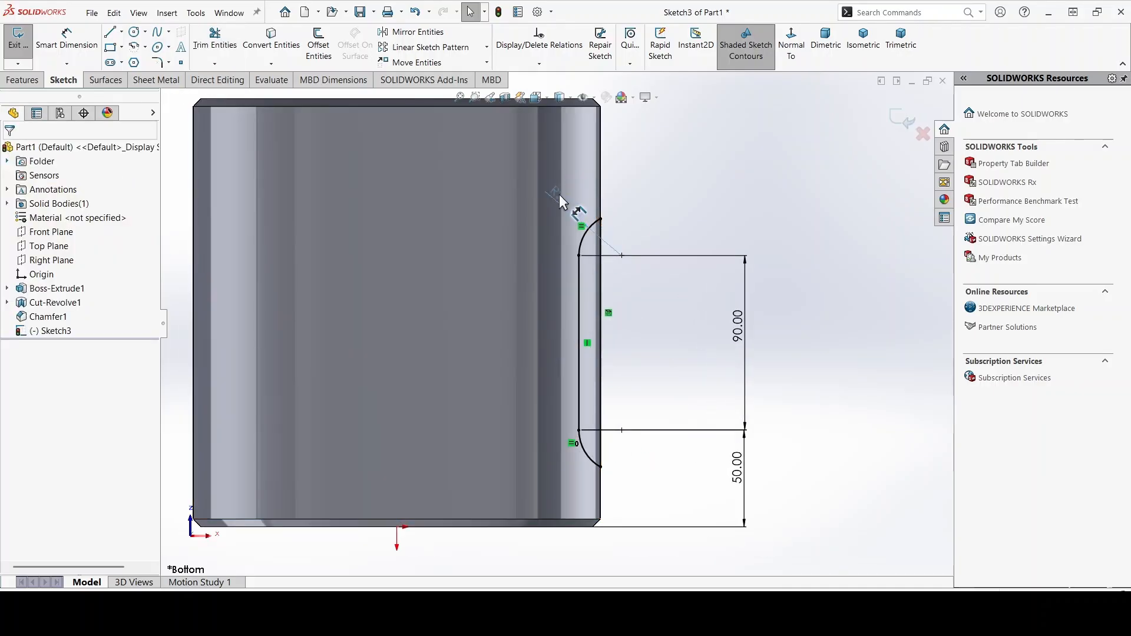
{"action": "left_click", "coordinate": [583, 236]}
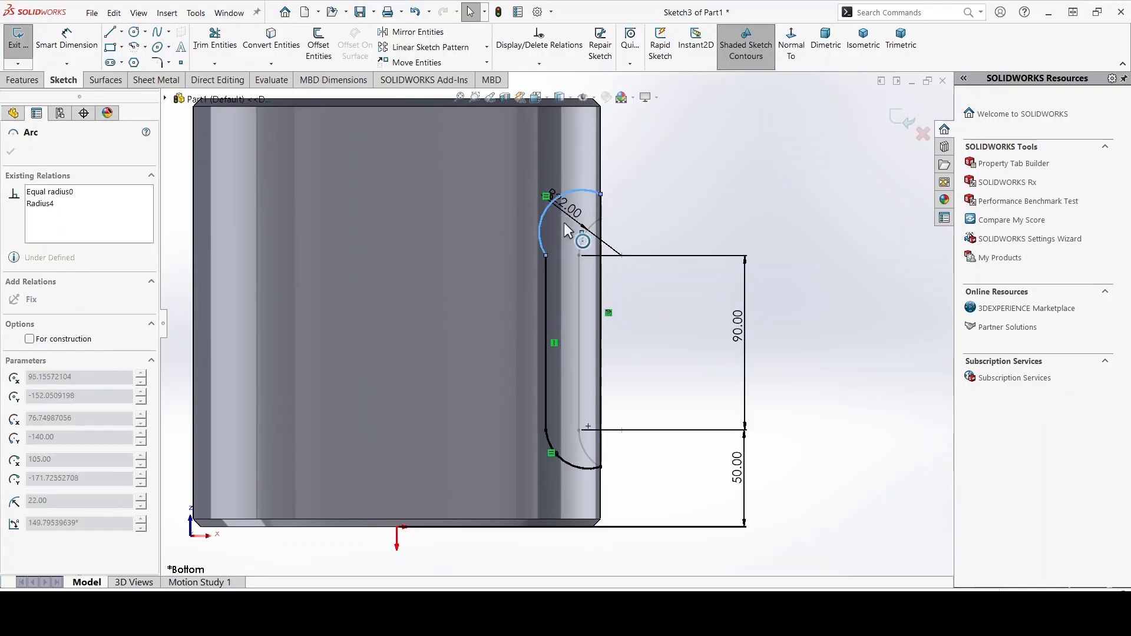
{"action": "left_click", "coordinate": [648, 343]}
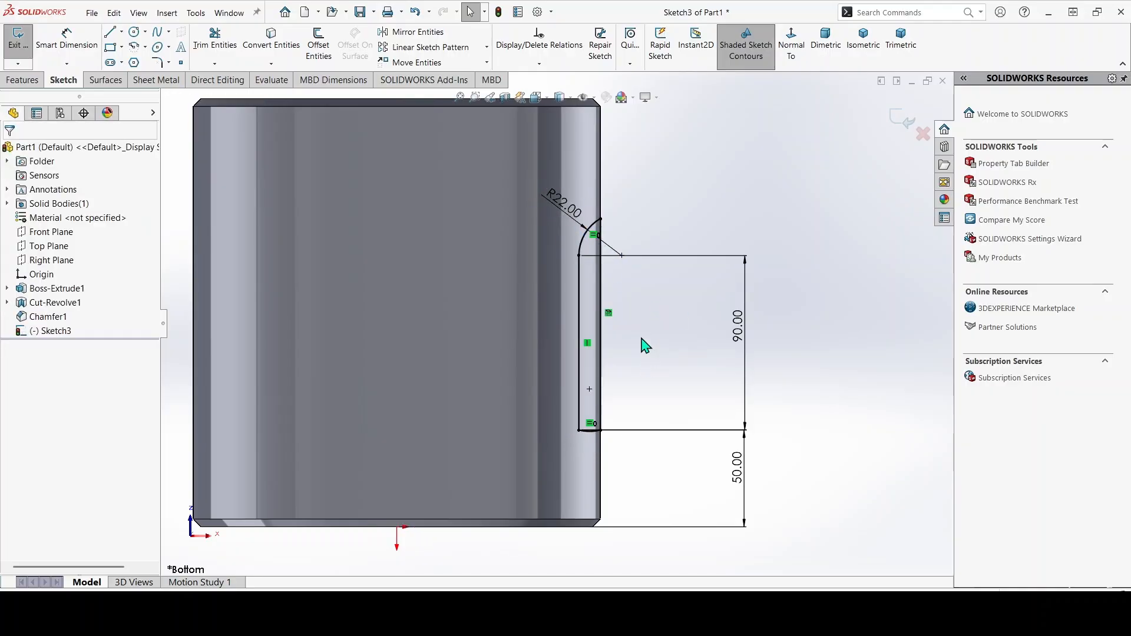
{"action": "left_click", "coordinate": [416, 12]}
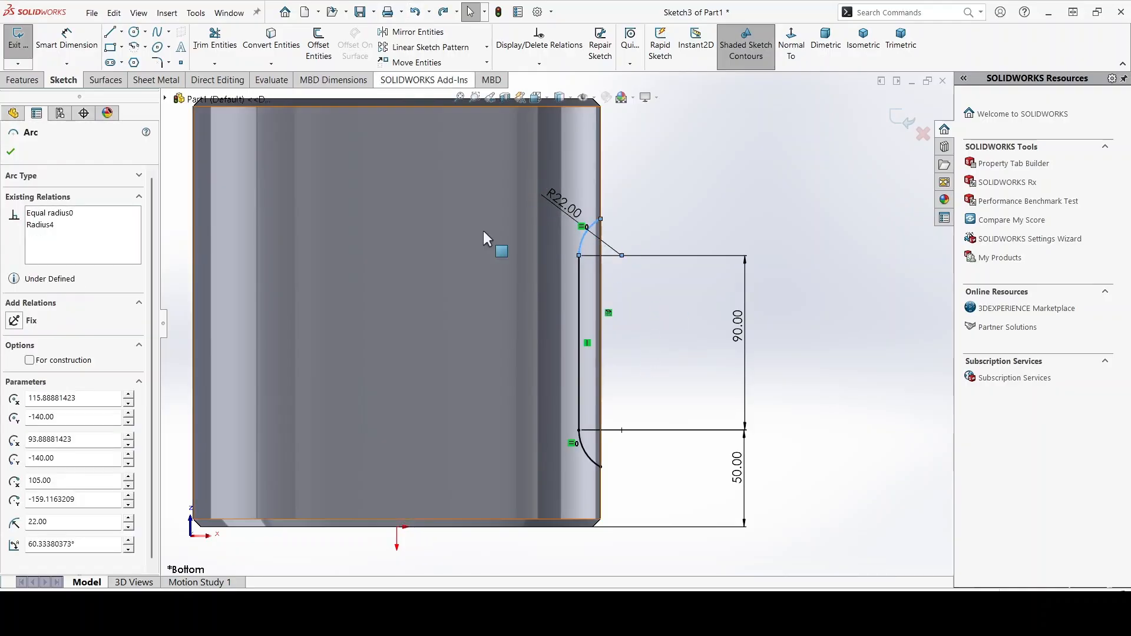
Dimension the groove line 9 mm inside the cylinder's outer edge
{"action": "left_click", "coordinate": [75, 41]}
{"action": "left_click", "coordinate": [580, 322]}
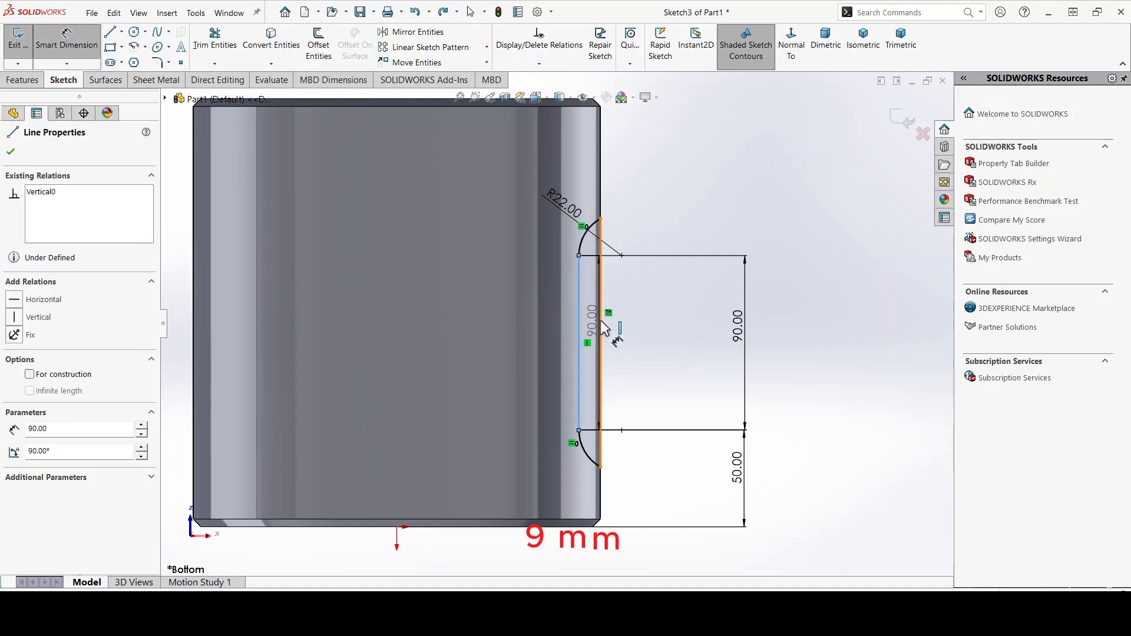
{"action": "left_click", "coordinate": [600, 325]}
{"action": "left_click", "coordinate": [643, 330]}
{"action": "type", "text": "9"}
{"action": "key", "text": "Return"}
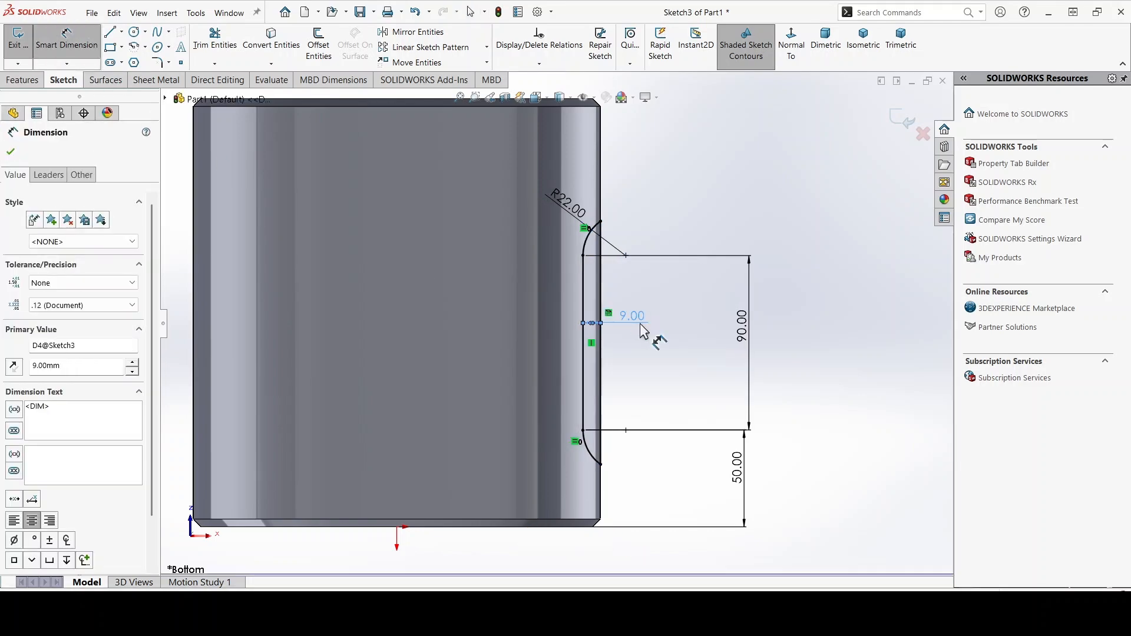
{"action": "left_click", "coordinate": [11, 152]}
{"action": "scroll", "coordinate": [570, 305], "scroll_direction": "down", "scroll_amount": 2}
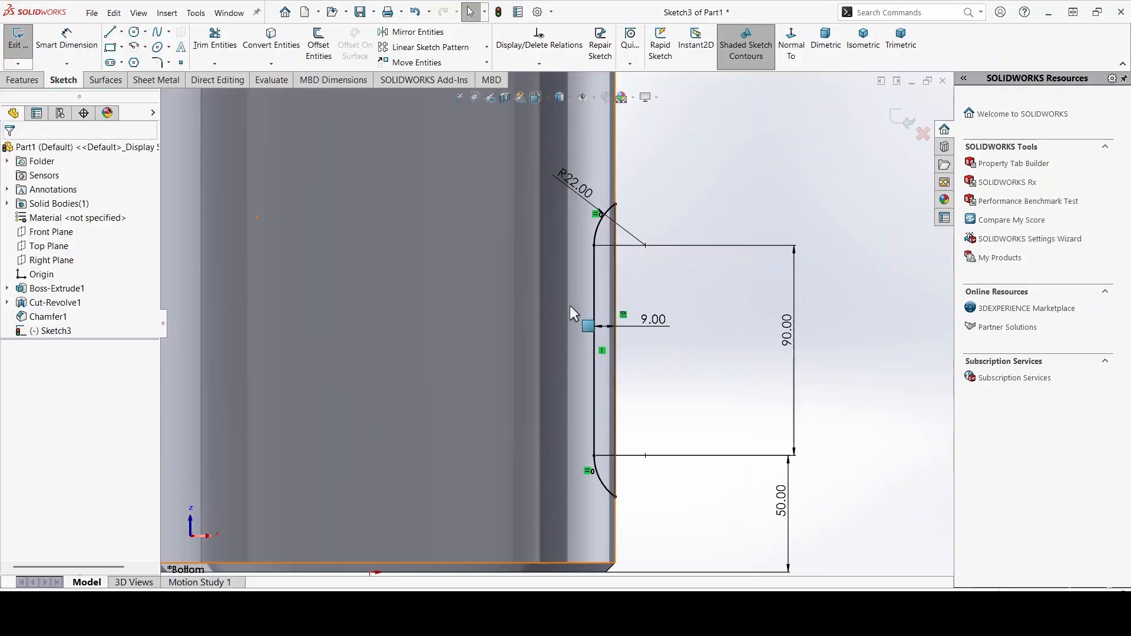
{"action": "left_click", "coordinate": [595, 288]}
{"action": "left_click_drag", "start_coordinate": [617, 207], "coordinate": [624, 153]}
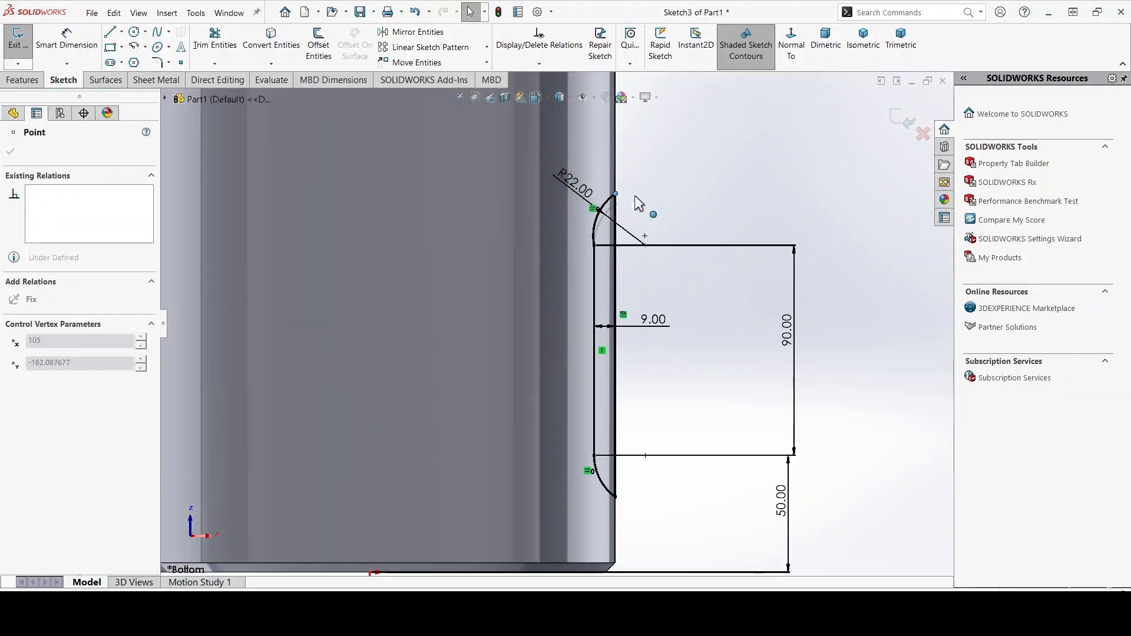
{"action": "mouse_move", "coordinate": [635, 196]}
{"action": "left_mouse_down"}
{"action": "mouse_move", "coordinate": [624, 205]}
{"action": "mouse_move", "coordinate": [629, 194]}
{"action": "left_mouse_up"}
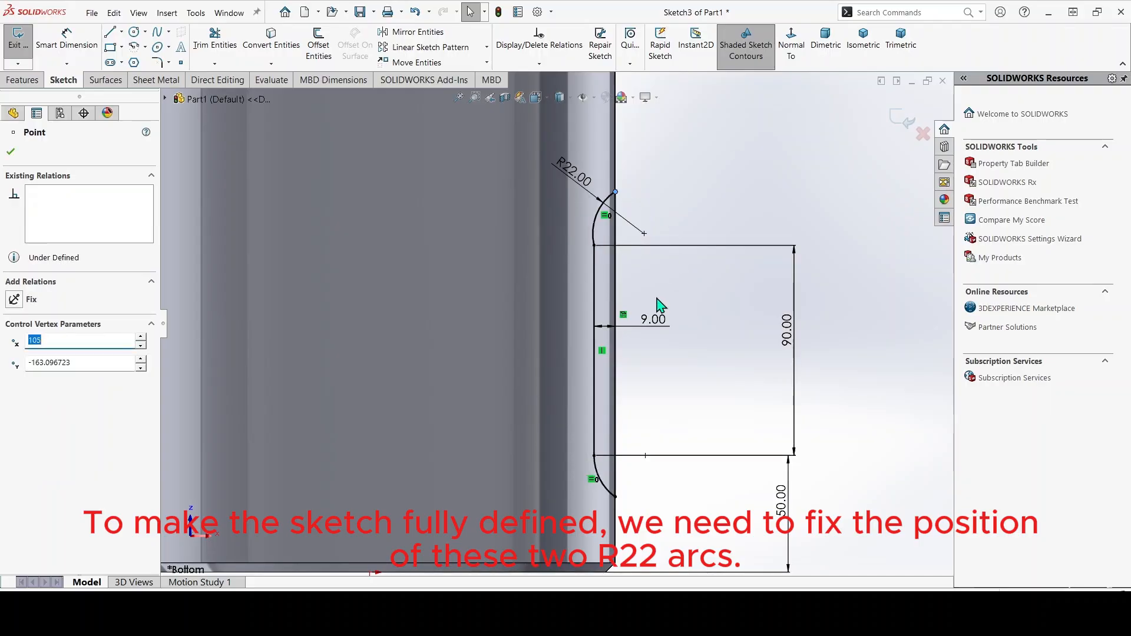
{"action": "left_click", "coordinate": [657, 299]}
Apply a Horizontal relation between the upper arc's centre and the groove line's upper end
{"action": "left_click", "coordinate": [644, 234]}
{"action": "left_click", "coordinate": [593, 245], "text": "ctrl"}
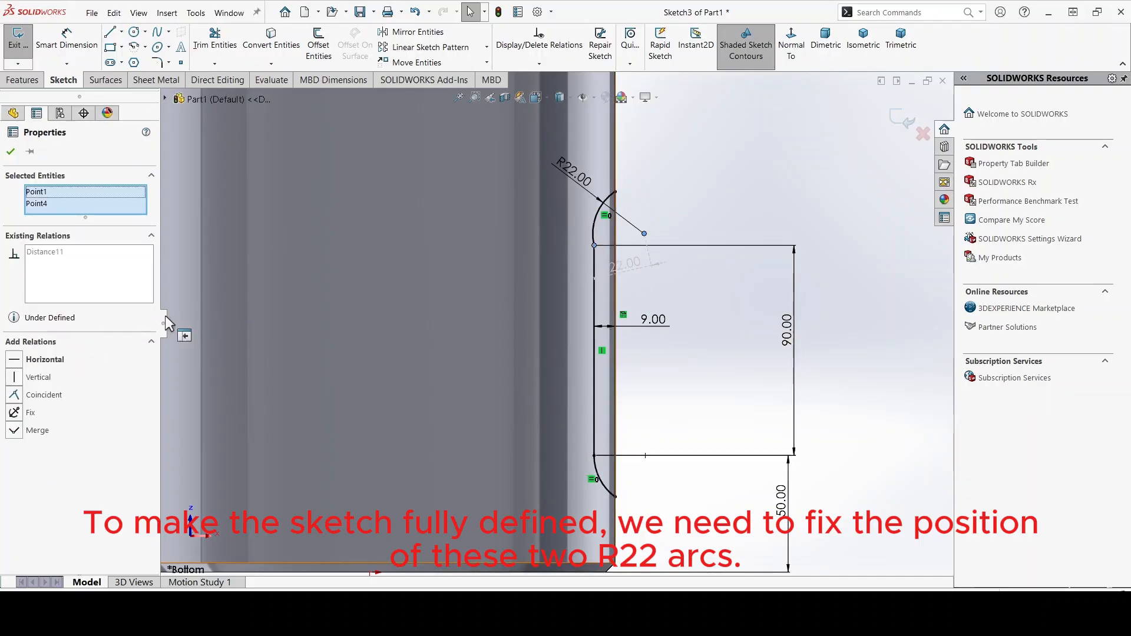
{"action": "left_click", "coordinate": [15, 361]}
{"action": "left_click", "coordinate": [11, 153]}
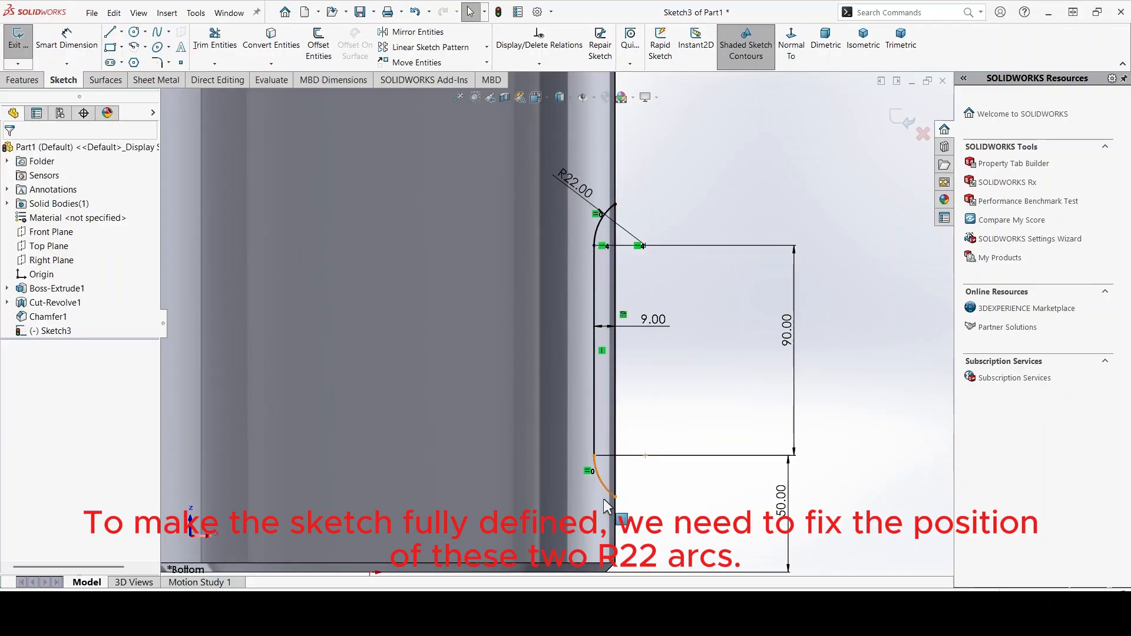
Apply a Horizontal relation between the lower arc's centre and the groove line's lower end
{"action": "left_click", "coordinate": [616, 506]}
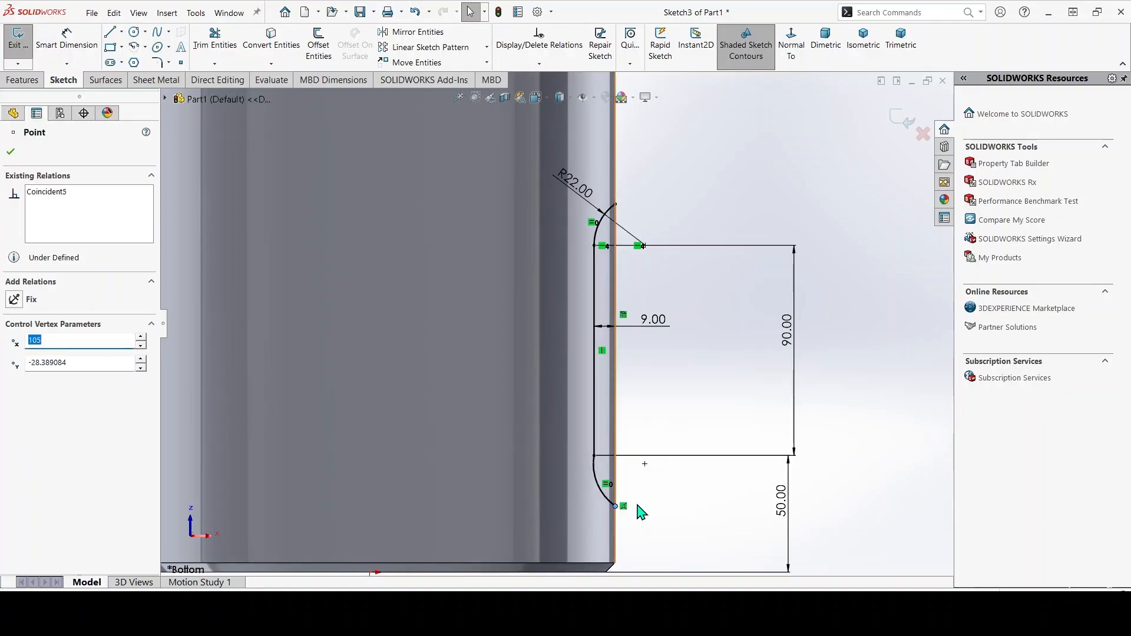
{"action": "left_click", "coordinate": [645, 464], "text": "ctrl"}
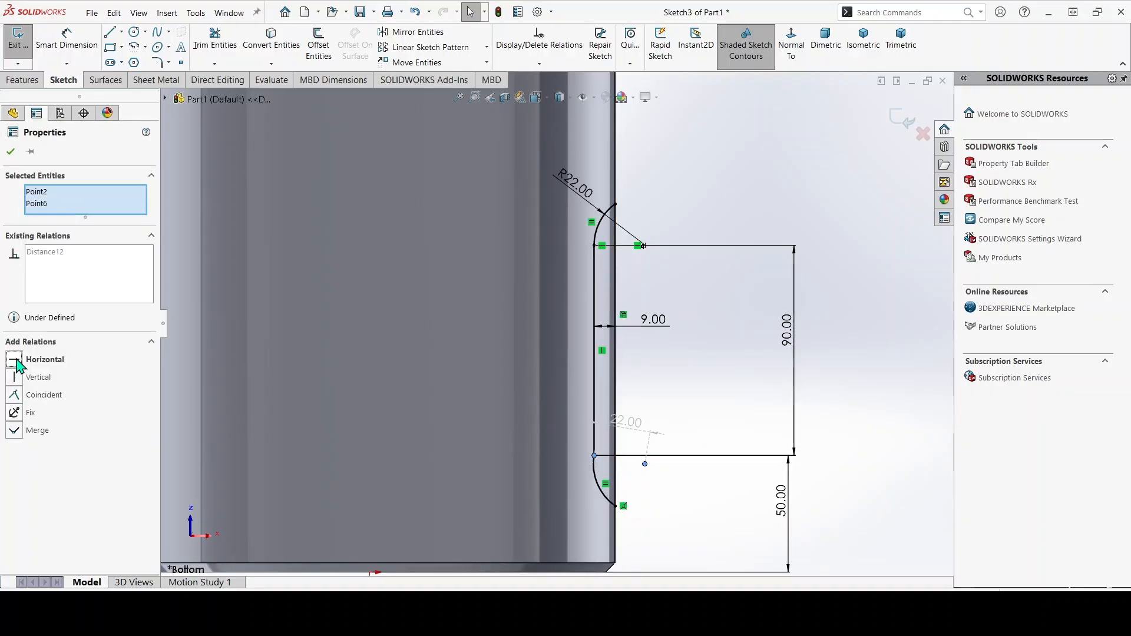
{"action": "left_click", "coordinate": [16, 362]}
{"action": "left_click", "coordinate": [751, 523]}
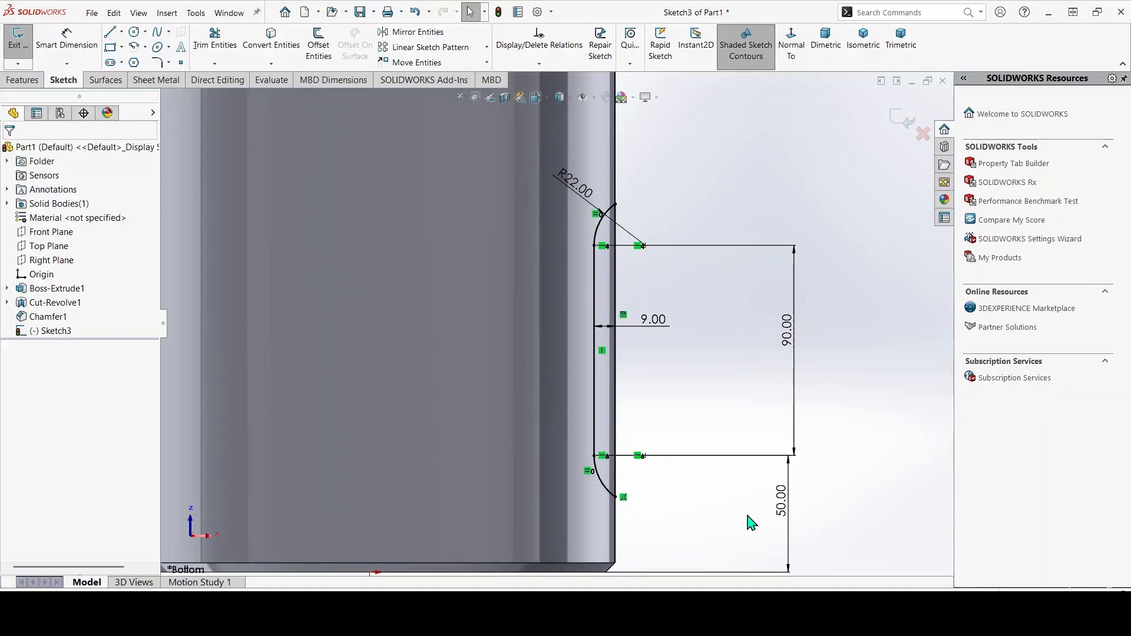
Fix the two end points of the groove line where it meets the arcs
{"action": "left_click", "coordinate": [616, 497]}
{"action": "left_click", "coordinate": [615, 204]}
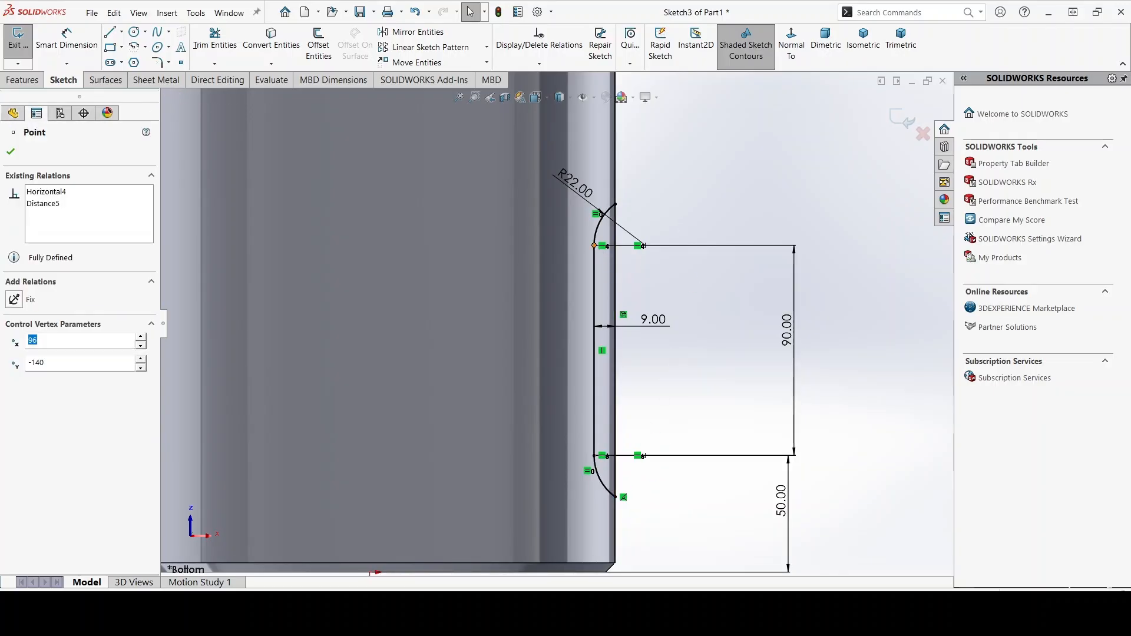
{"action": "left_click", "coordinate": [594, 456]}
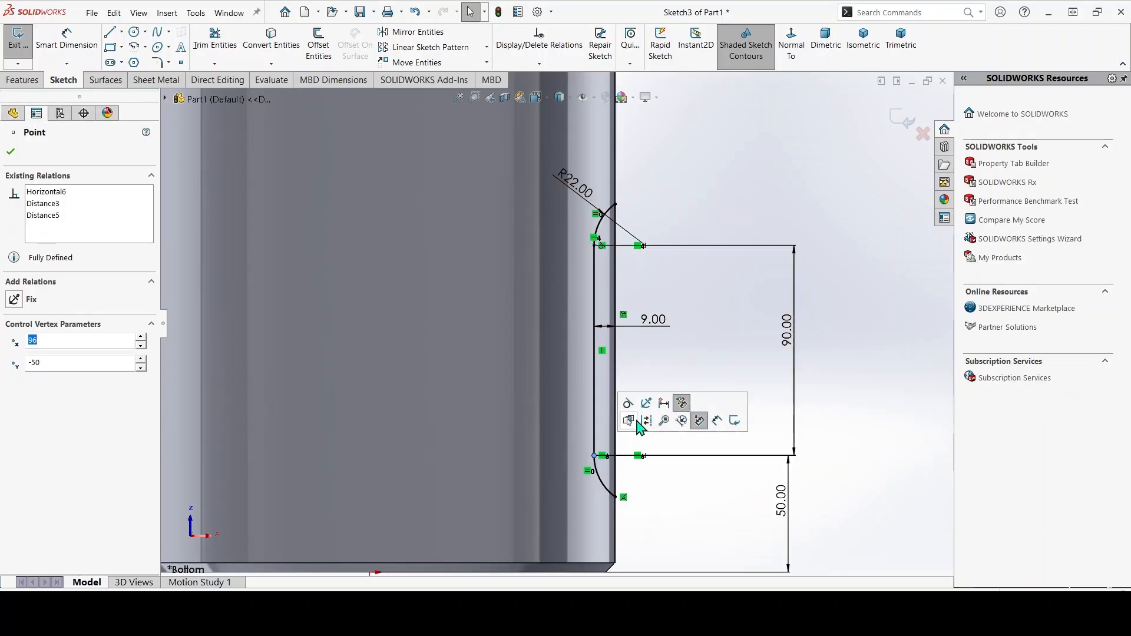
{"action": "left_click", "coordinate": [10, 152]}
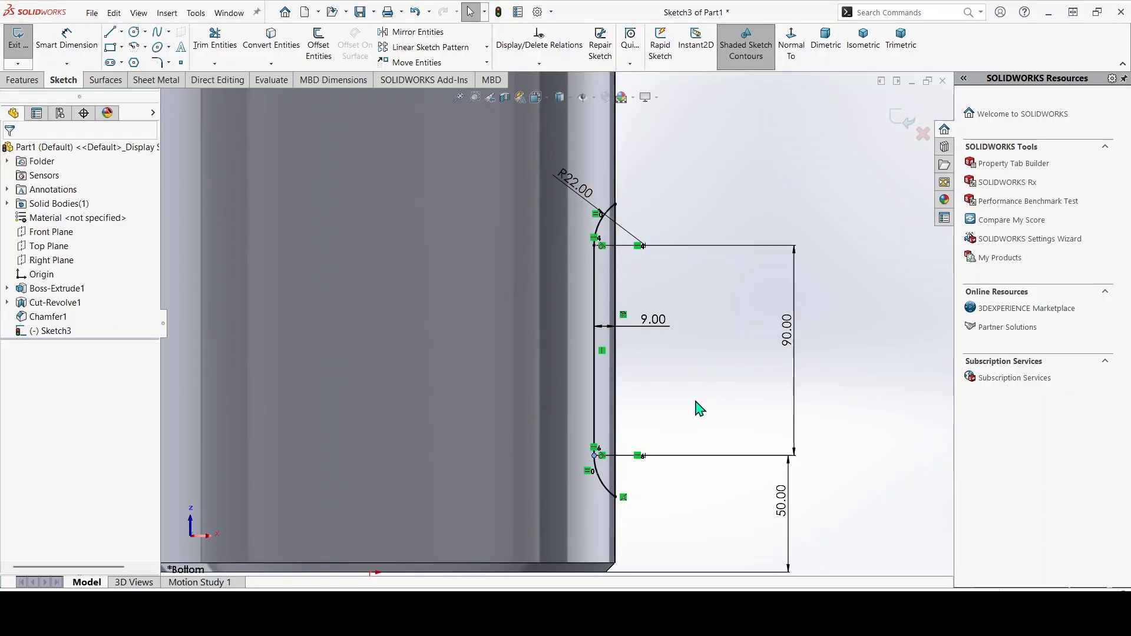
{"action": "scroll", "coordinate": [606, 296], "scroll_direction": "down", "scroll_amount": 4}
{"action": "scroll", "coordinate": [602, 296], "scroll_direction": "up", "scroll_amount": 5}
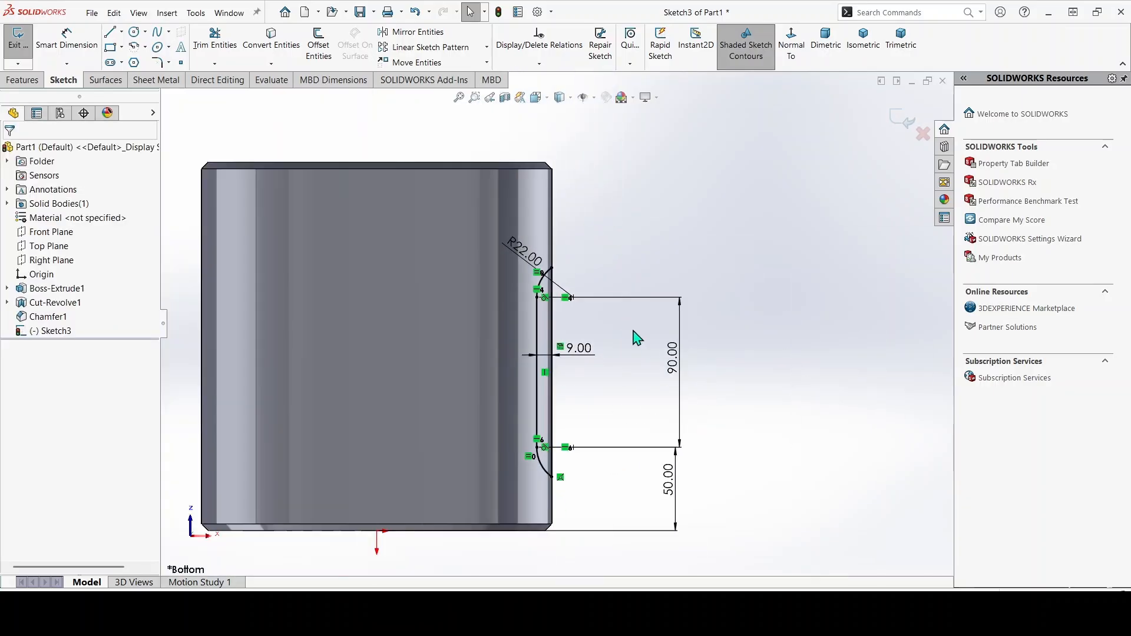
{"action": "scroll", "coordinate": [595, 371], "scroll_direction": "down", "scroll_amount": 1}
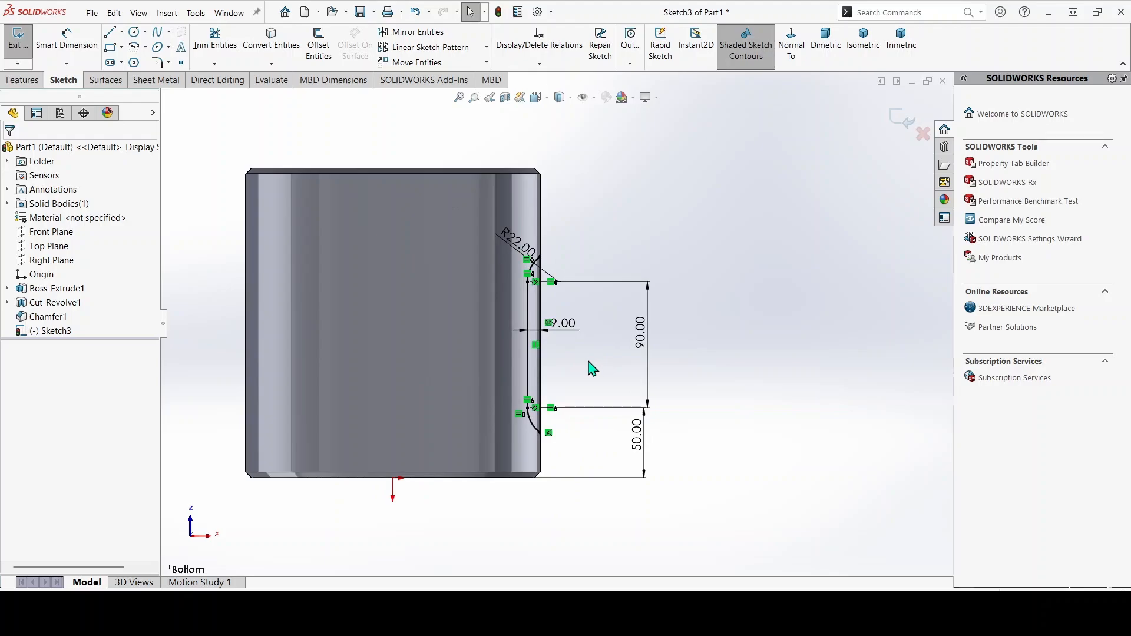
Switch to the Piston Jacket_2D.JPG drawing and examine the groove's dimensions in sections B-B and A-A
{"action": "key", "text": "alt+Tab"}
{"action": "scroll", "coordinate": [745, 184], "scroll_direction": "up", "scroll_amount": 2}
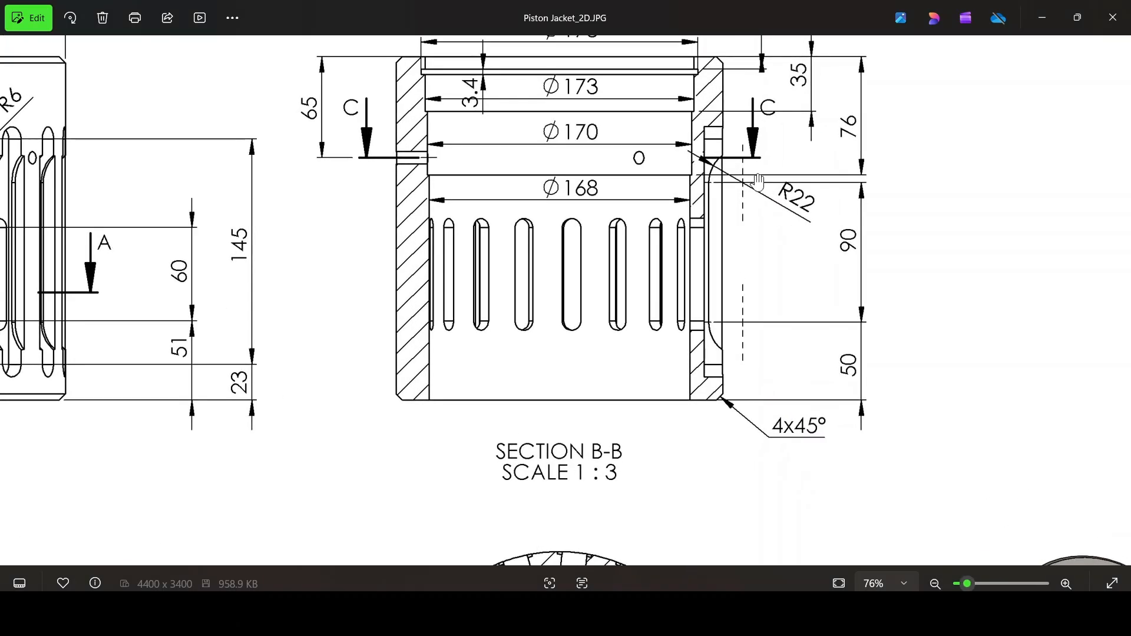
{"action": "scroll", "coordinate": [718, 210], "scroll_direction": "down", "scroll_amount": 2}
{"action": "scroll", "coordinate": [718, 213], "scroll_direction": "up", "scroll_amount": 3}
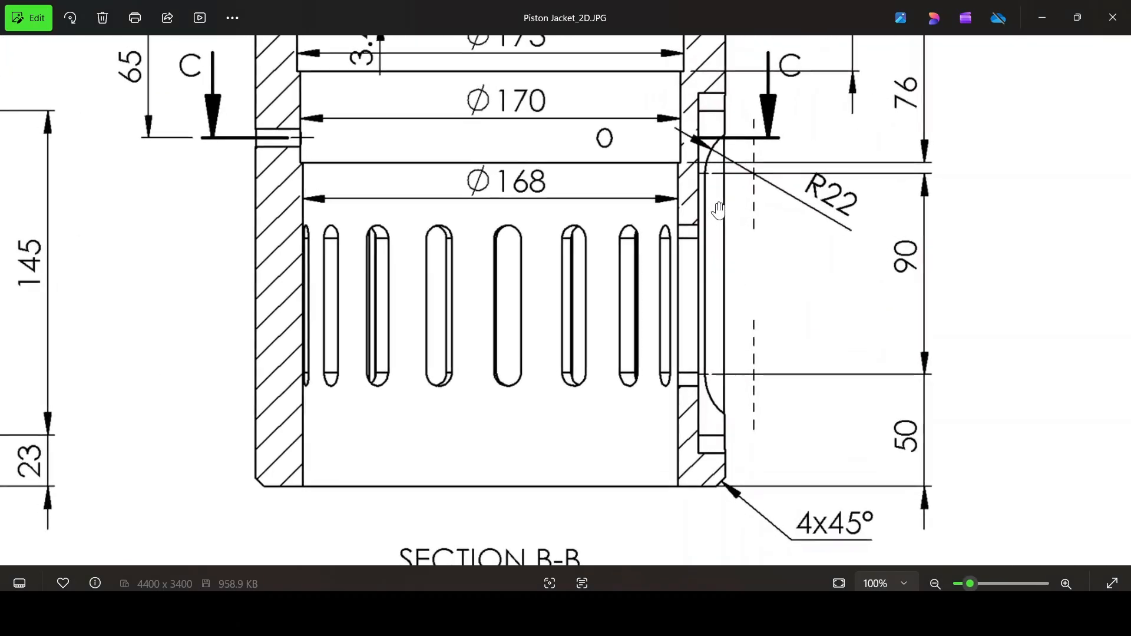
{"action": "scroll", "coordinate": [719, 247], "scroll_direction": "down", "scroll_amount": 5}
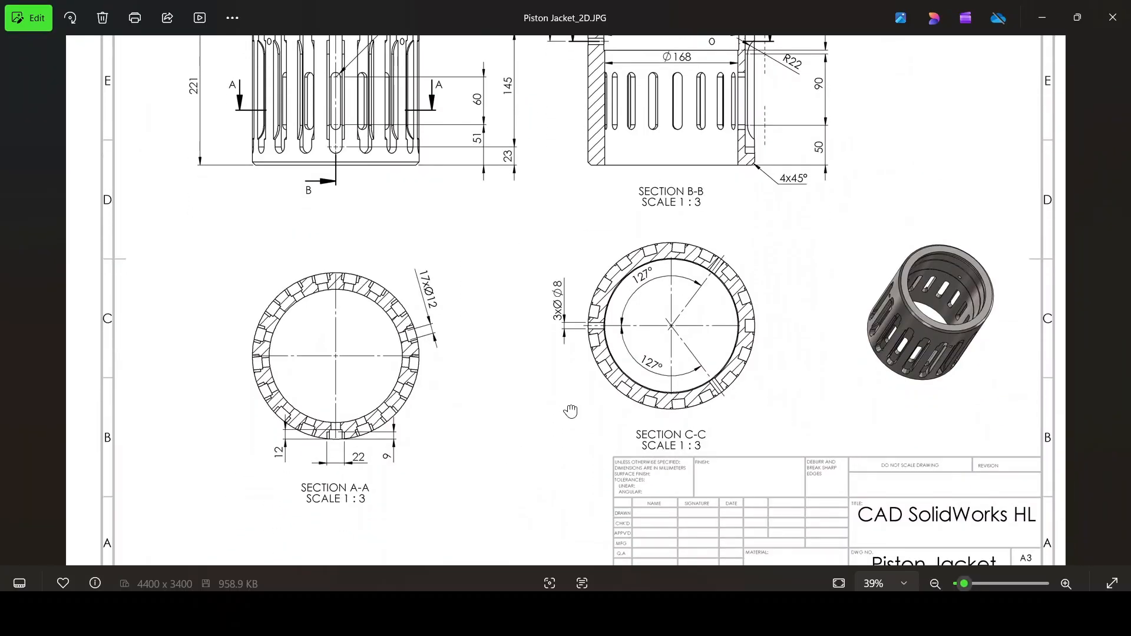
{"action": "scroll", "coordinate": [389, 455], "scroll_direction": "up", "scroll_amount": 2}
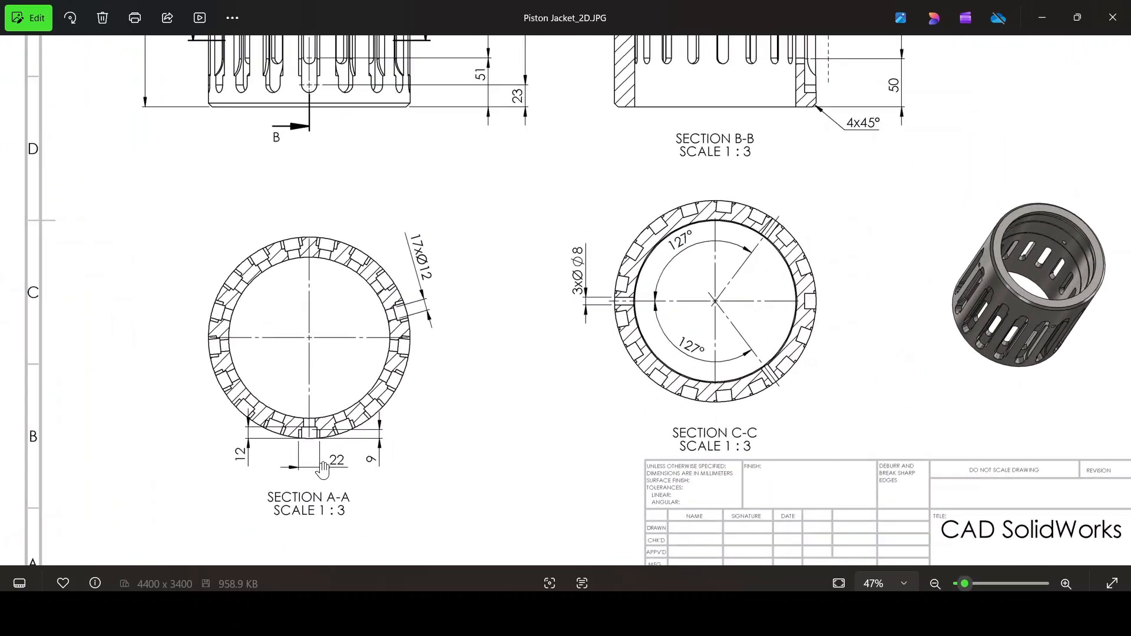
Switch to SOLIDWORKS and cut the groove profile into the cylinder with a Mid Plane Extruded Cut 22 mm deep
{"action": "key", "text": "alt+Tab"}
{"action": "left_click", "coordinate": [8, 83]}
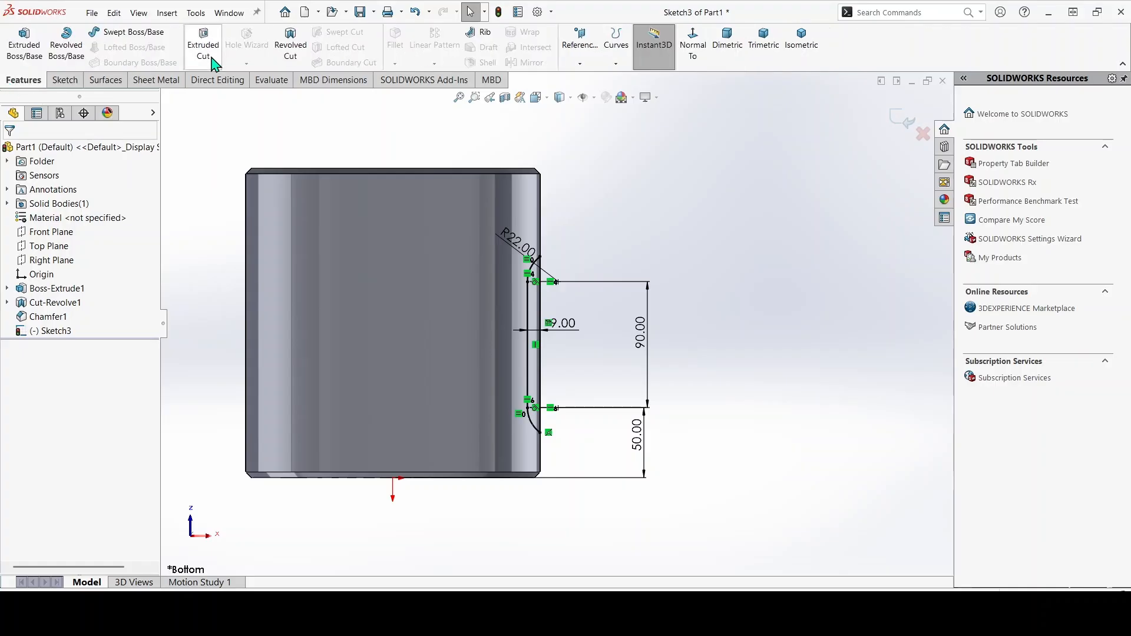
{"action": "left_click", "coordinate": [203, 46]}
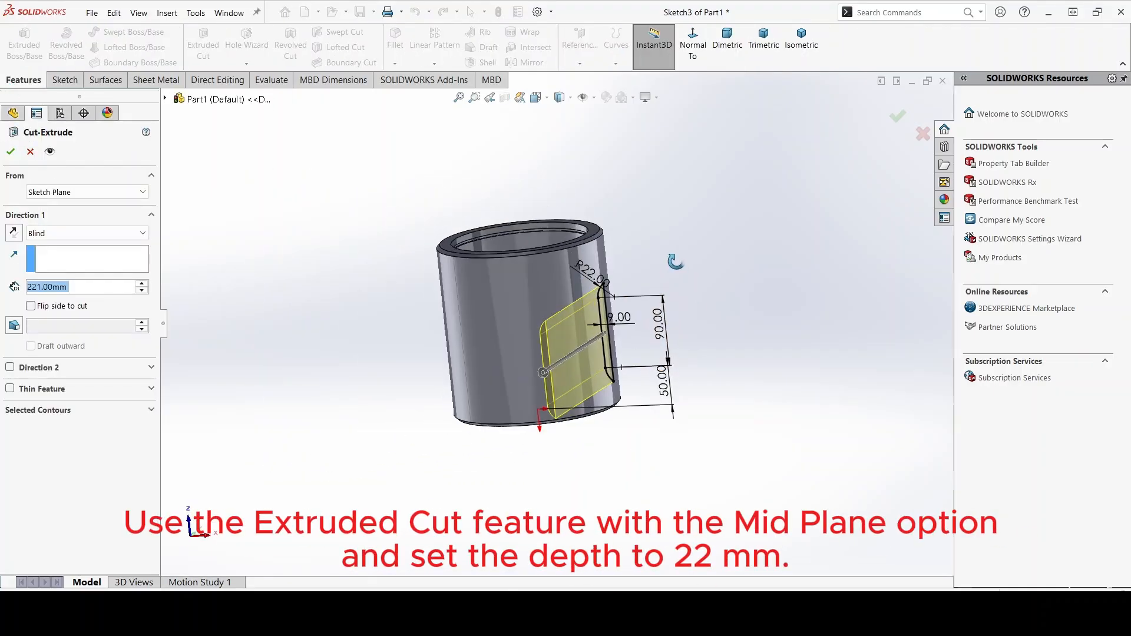
{"action": "left_click", "coordinate": [141, 233]}
{"action": "left_click", "coordinate": [62, 330]}
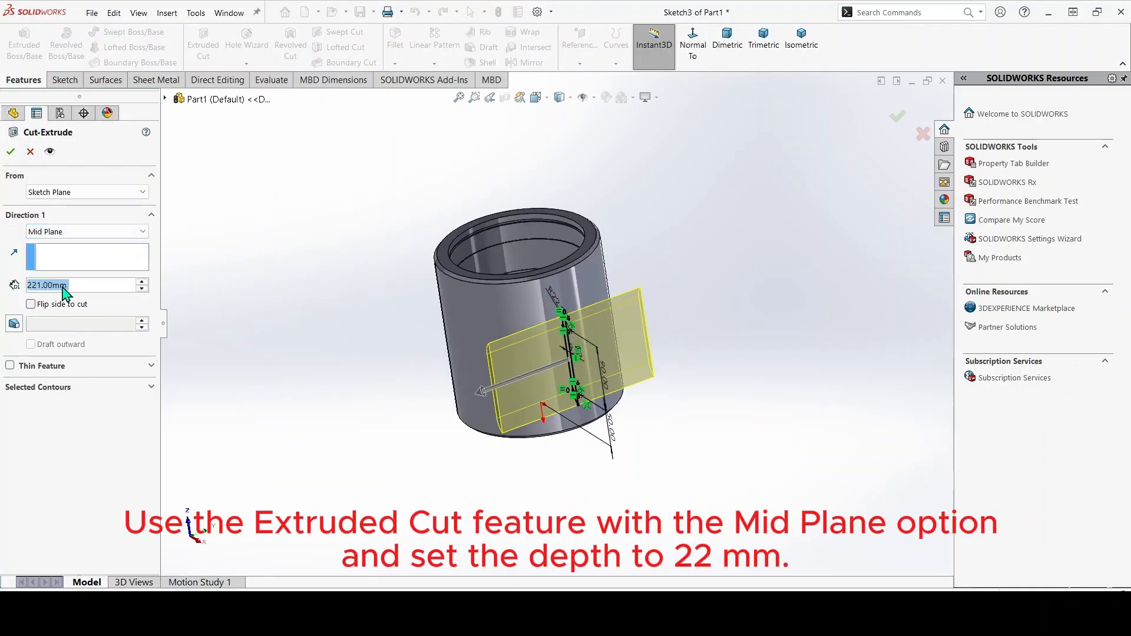
{"action": "type", "text": "22"}
{"action": "key", "text": "Return"}
{"action": "left_click", "coordinate": [9, 155]}
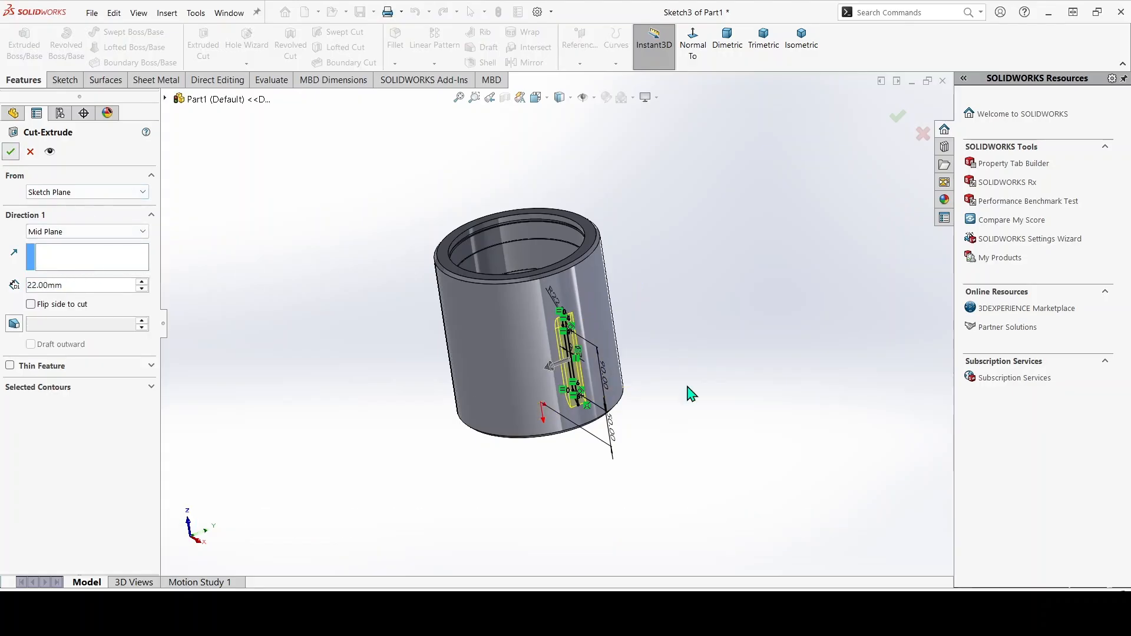
{"action": "middle_click_drag", "start_coordinate": [646, 381], "coordinate": [620, 327]}
{"action": "scroll", "coordinate": [719, 429], "scroll_direction": "down", "scroll_amount": 3}
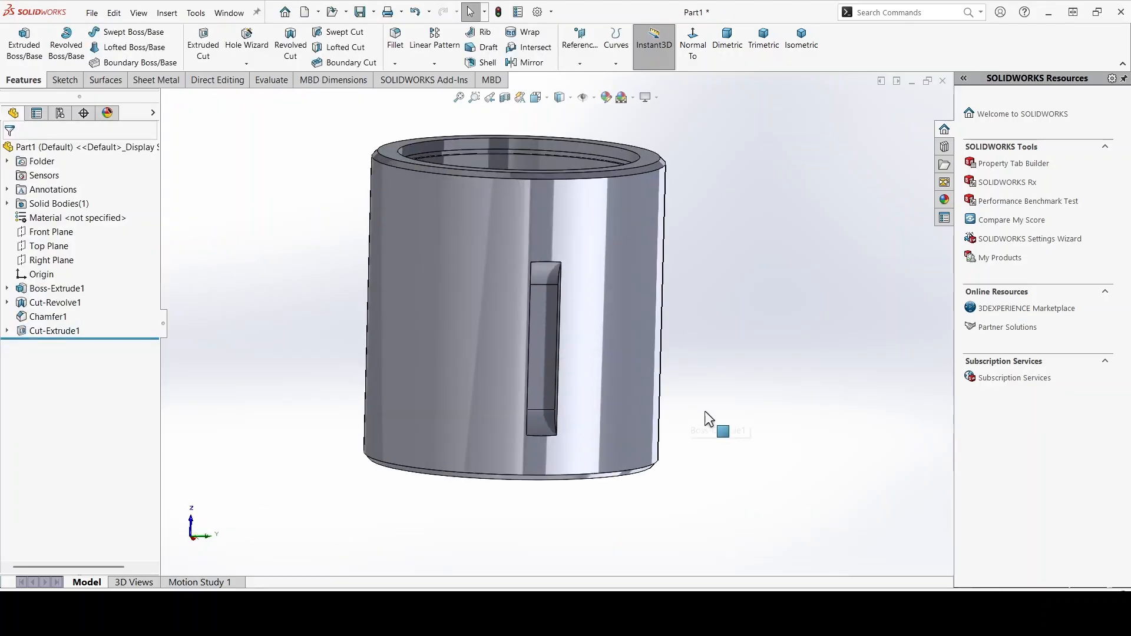
{"action": "middle_click_drag", "start_coordinate": [719, 430], "coordinate": [669, 391]}
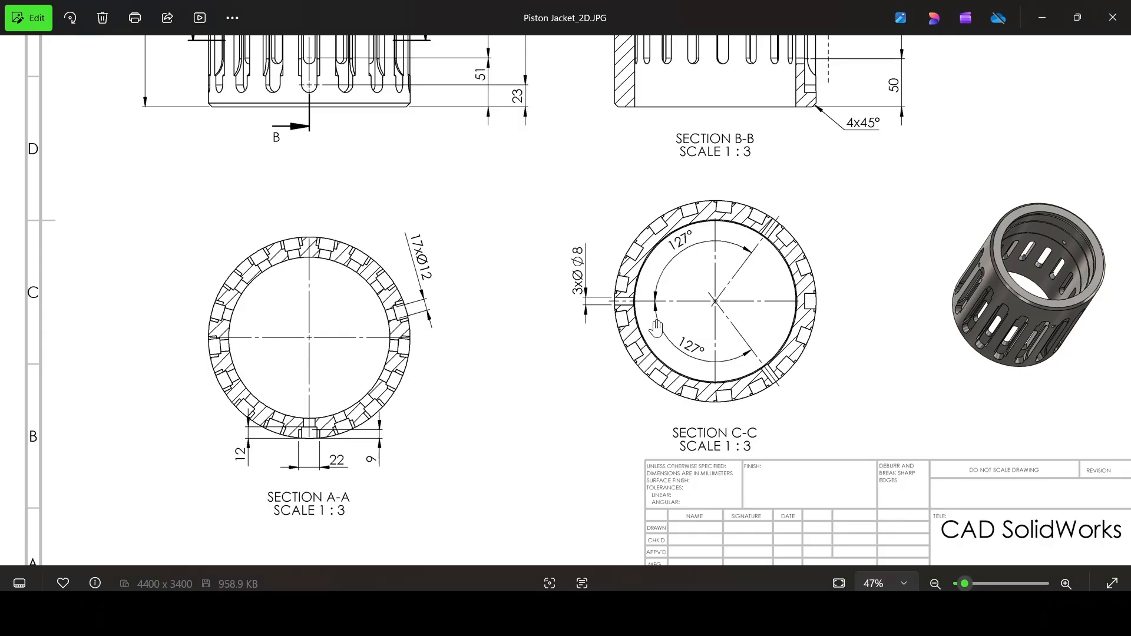
Examine the long outer slot's radius, length and offset in the front view of the Piston Jacket_2D.JPG drawing, and return to SOLIDWORKS
{"action": "scroll", "coordinate": [461, 415], "scroll_direction": "down", "scroll_amount": 3}
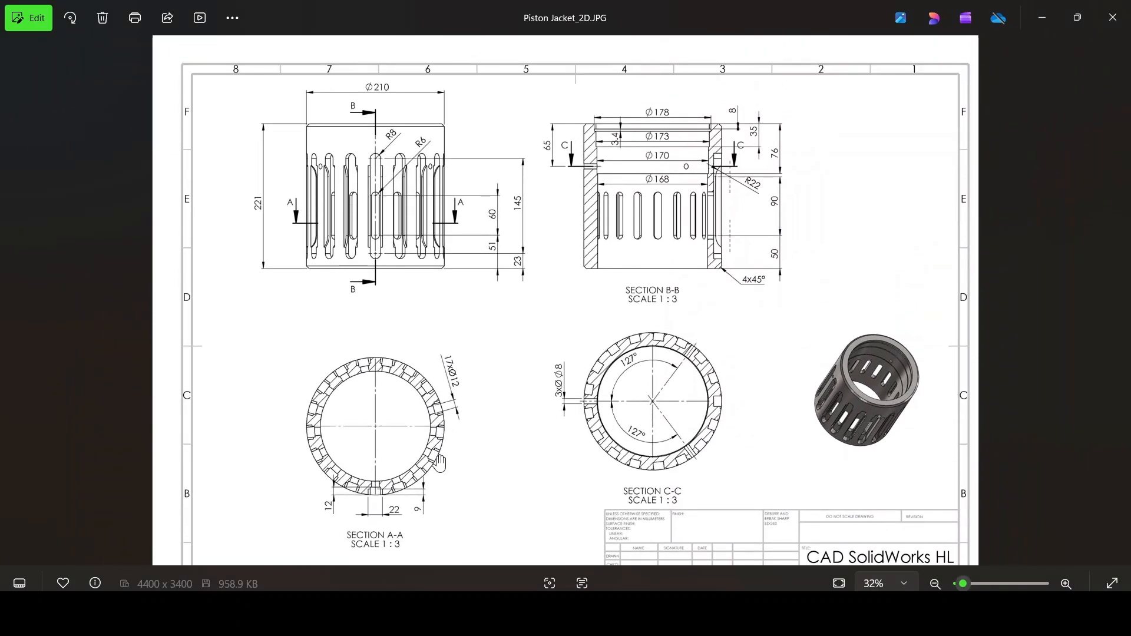
{"action": "scroll", "coordinate": [423, 232], "scroll_direction": "up", "scroll_amount": 3}
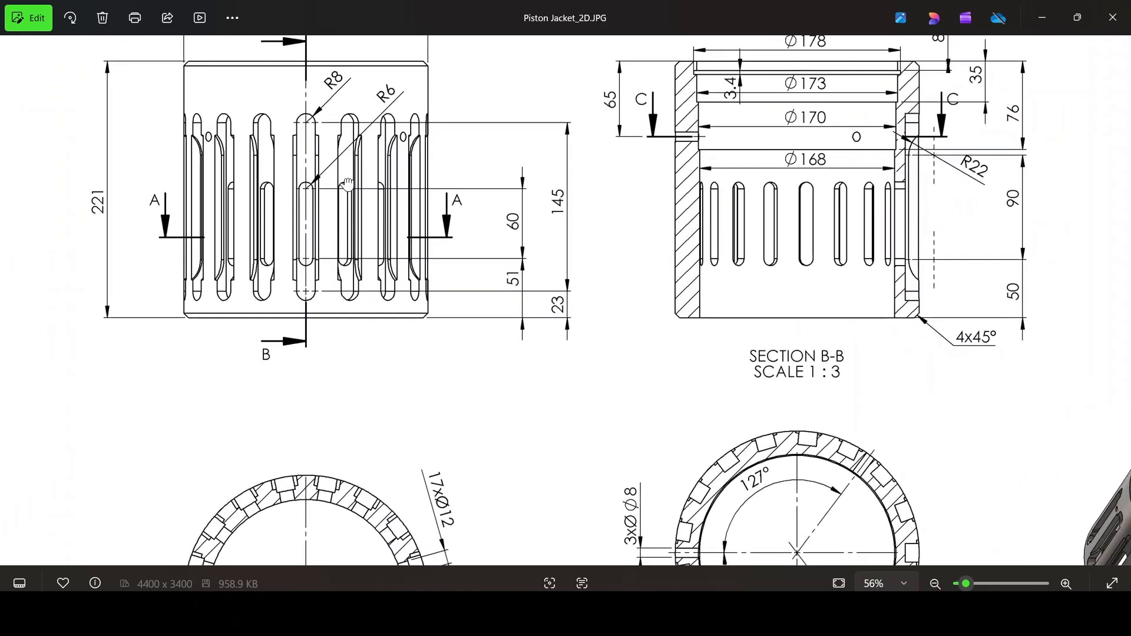
{"action": "mouse_move", "coordinate": [352, 183]}
{"action": "left_mouse_down"}
{"action": "mouse_move", "coordinate": [357, 56]}
{"action": "mouse_move", "coordinate": [360, 232]}
{"action": "left_mouse_up"}
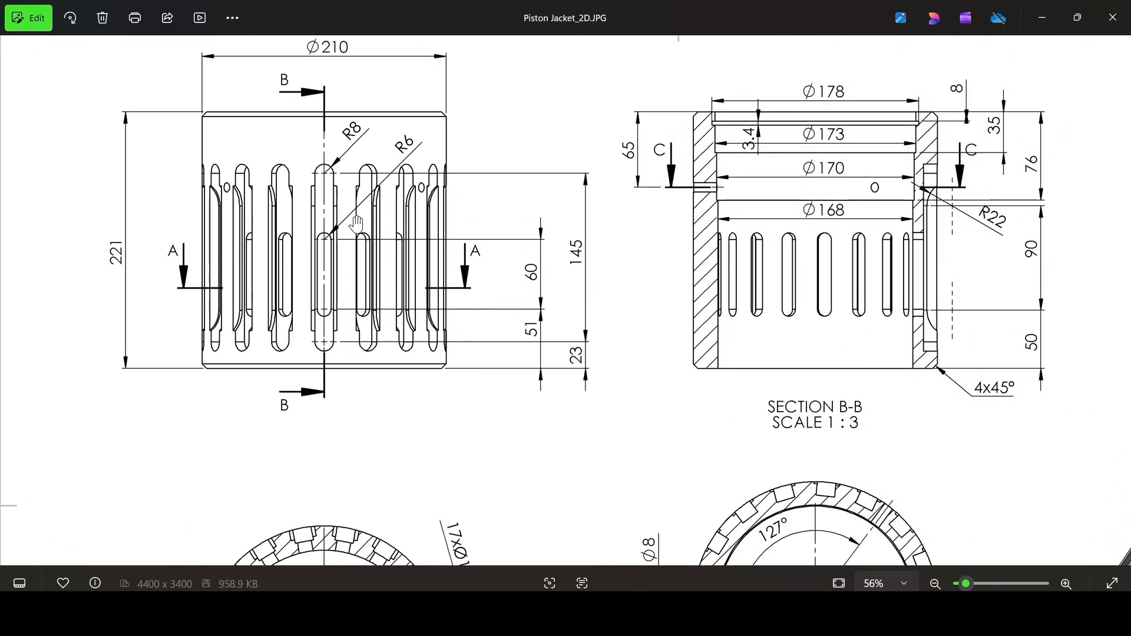
{"action": "scroll", "coordinate": [355, 138], "scroll_direction": "up", "scroll_amount": 1}
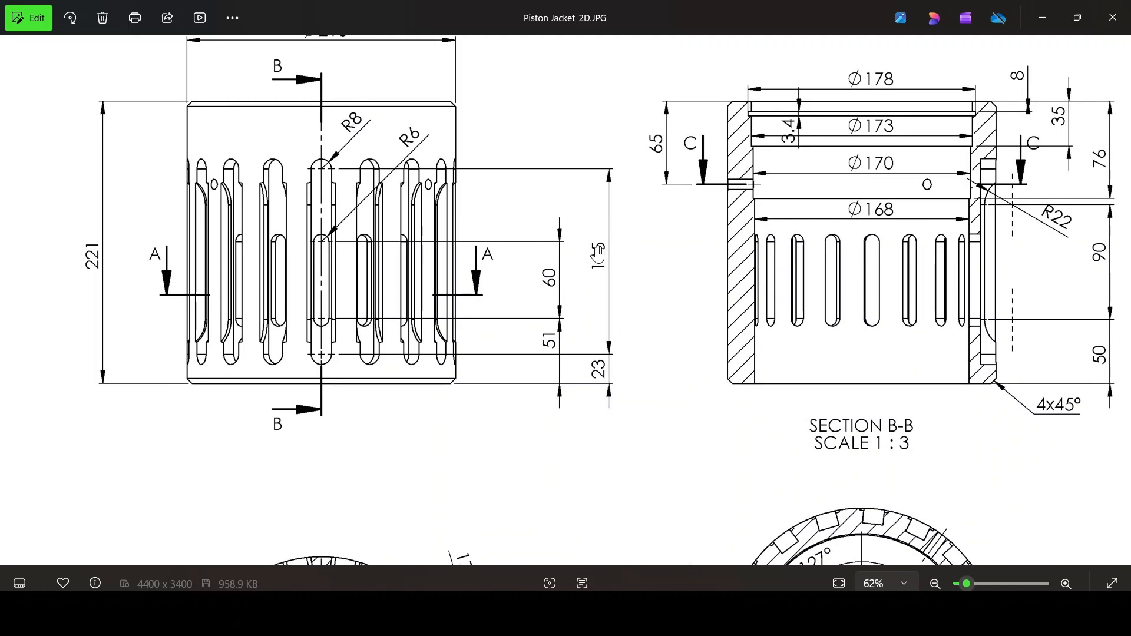
{"action": "left_click", "coordinate": [233, 616]}
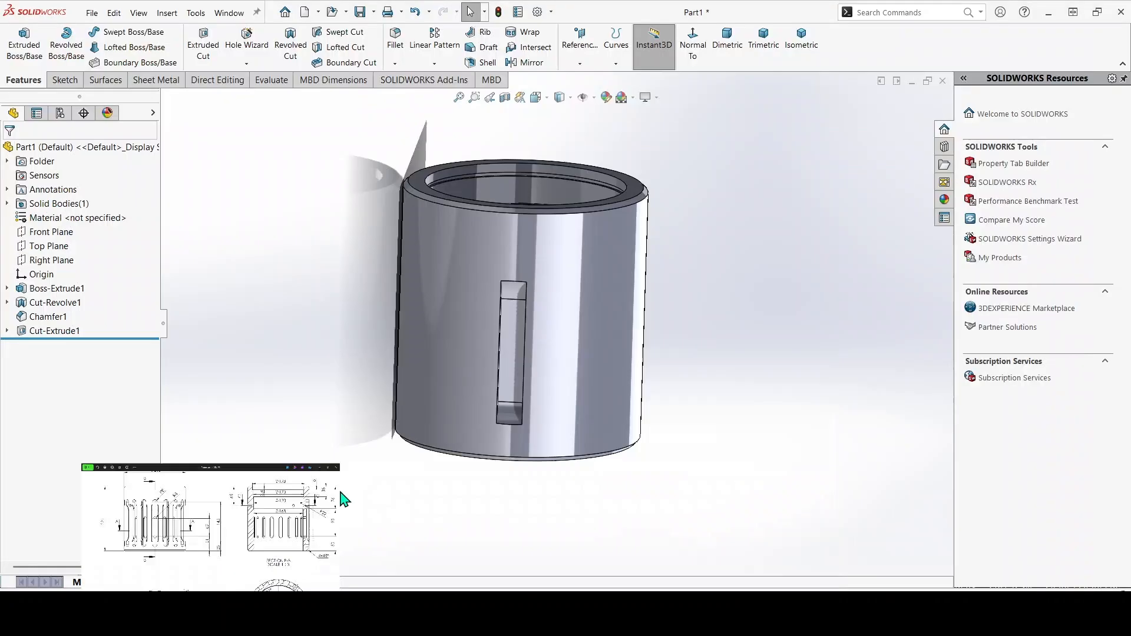
Start a sketch on the Right Plane and draw a straight slot about 84 mm between centres and 40 mm wide along the cylinder's axis
{"action": "left_click", "coordinate": [49, 261]}
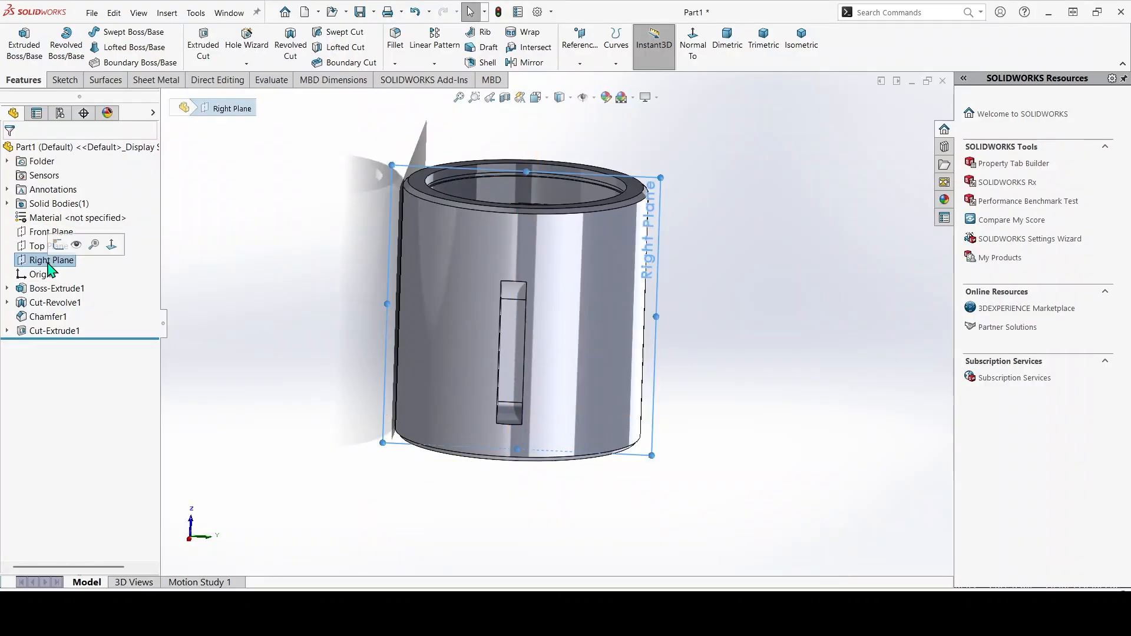
{"action": "left_click", "coordinate": [58, 245]}
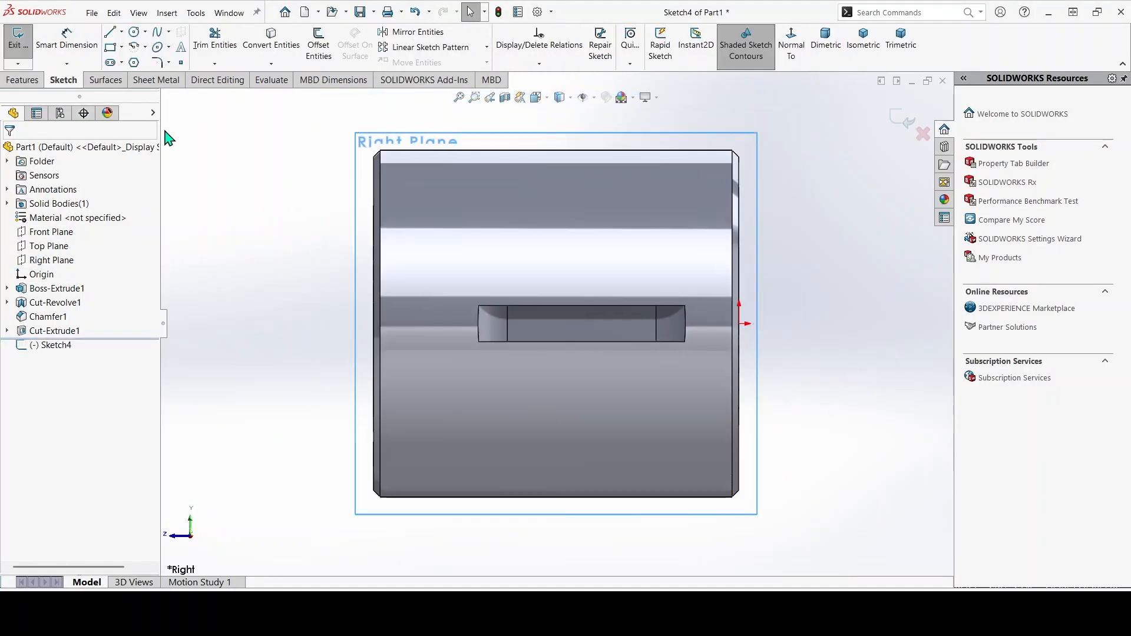
{"action": "left_click", "coordinate": [121, 62]}
{"action": "left_click", "coordinate": [137, 74]}
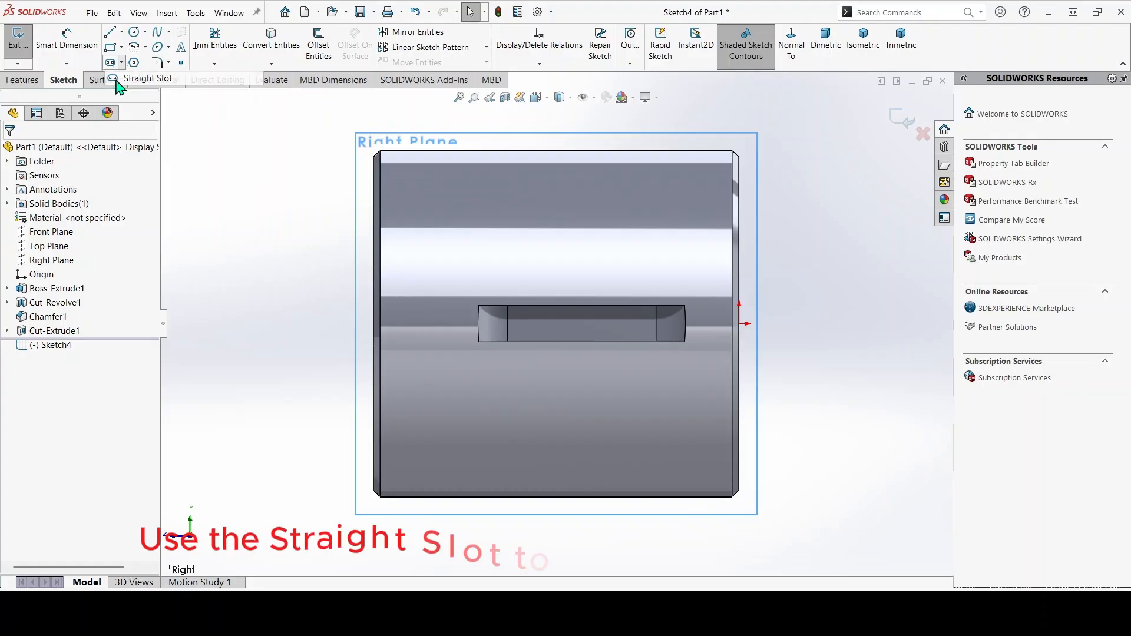
{"action": "left_click", "coordinate": [571, 324]}
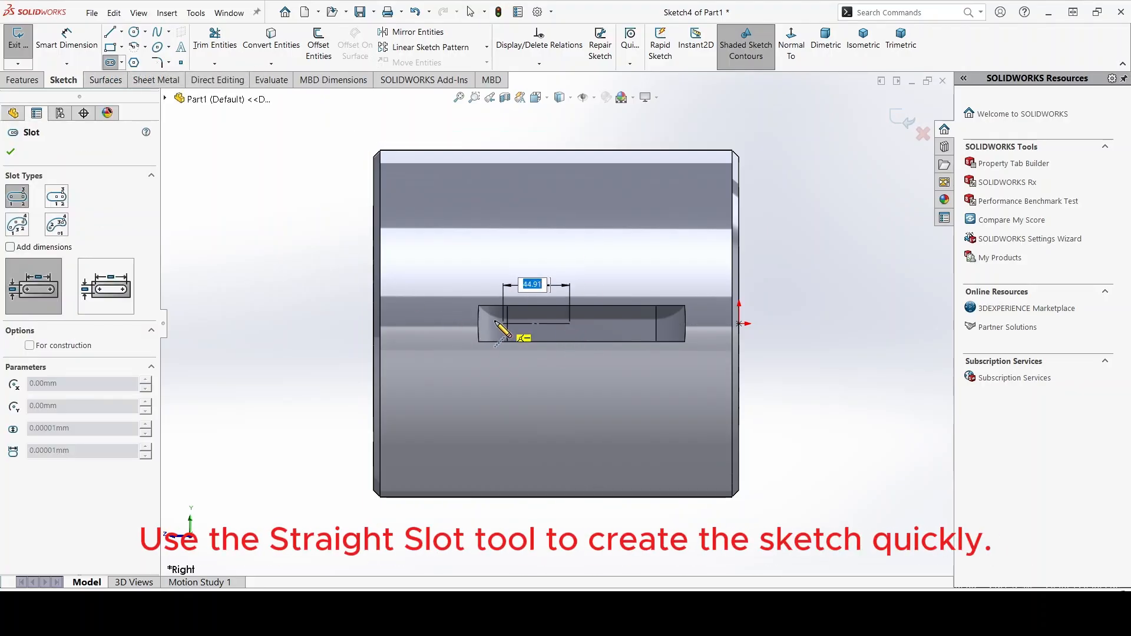
{"action": "left_click", "coordinate": [431, 324]}
{"action": "left_click", "coordinate": [457, 300]}
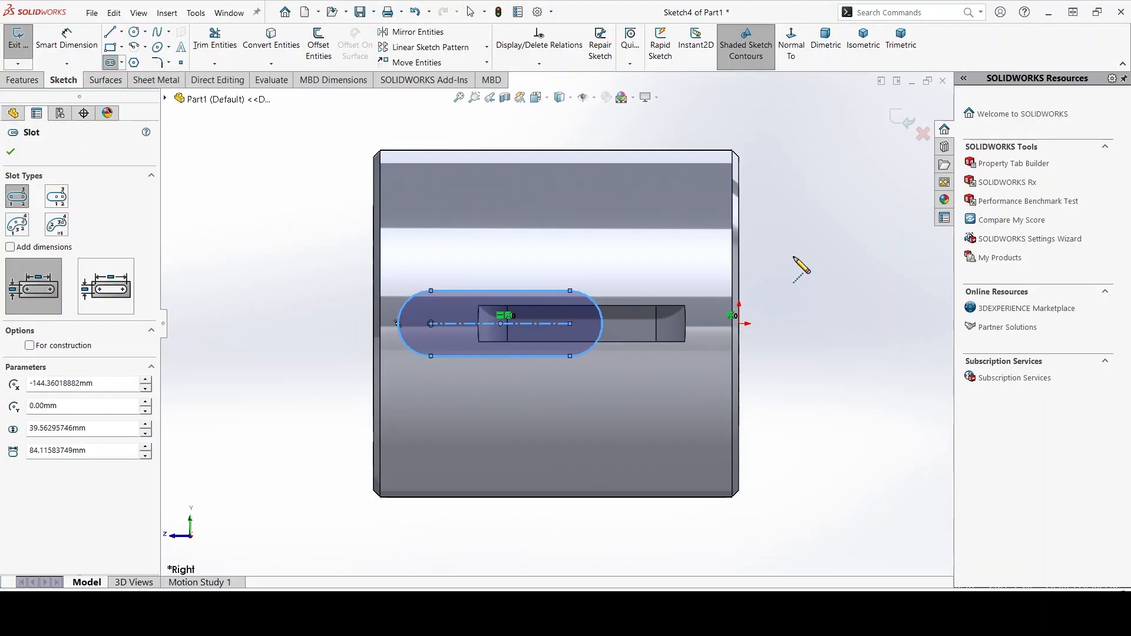
{"action": "key", "text": "Escape"}
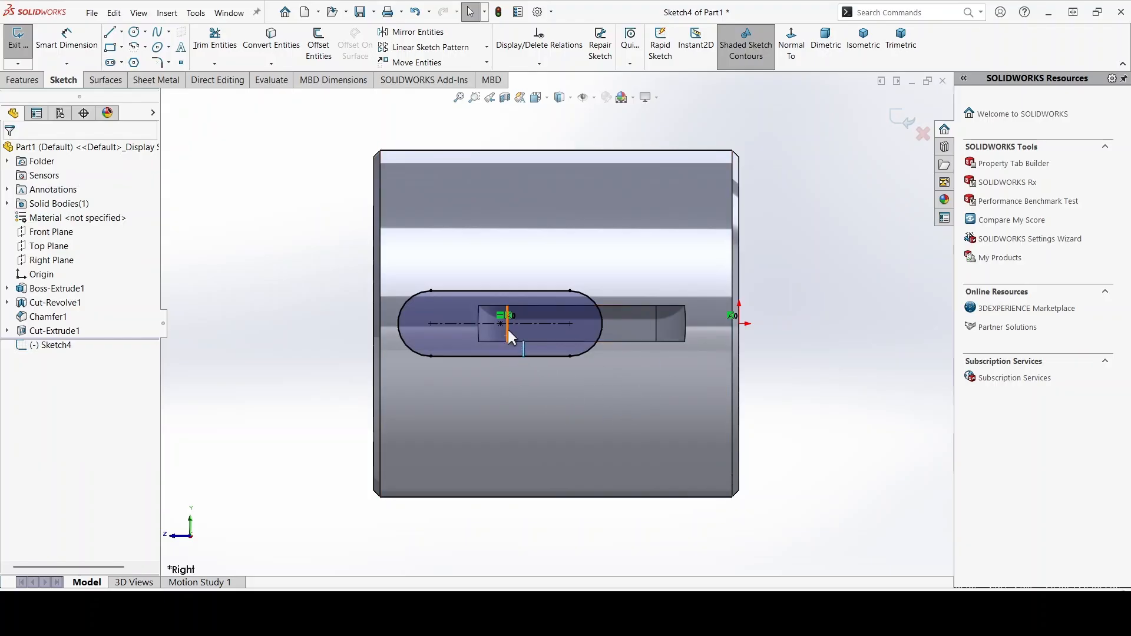
Try to make the slot's centre point coincident with the origin, and undo the relation
{"action": "left_click", "coordinate": [535, 323]}
{"action": "left_click", "coordinate": [739, 323], "text": "ctrl"}
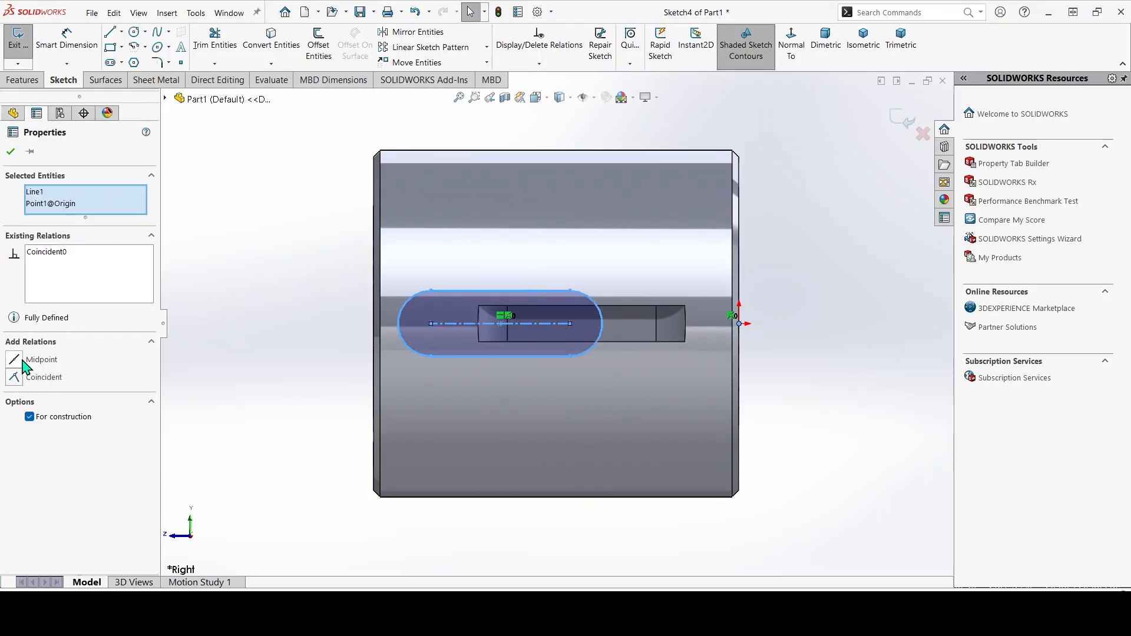
{"action": "left_click", "coordinate": [310, 389]}
{"action": "left_click", "coordinate": [500, 324]}
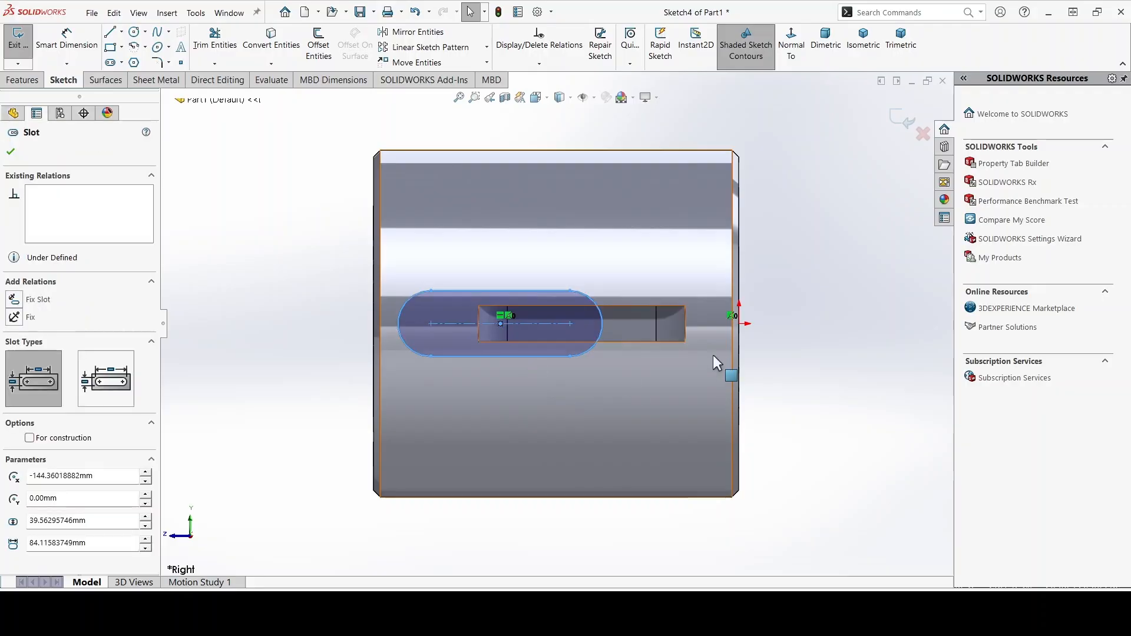
{"action": "left_click", "coordinate": [739, 324], "text": "ctrl"}
{"action": "left_click", "coordinate": [14, 395]}
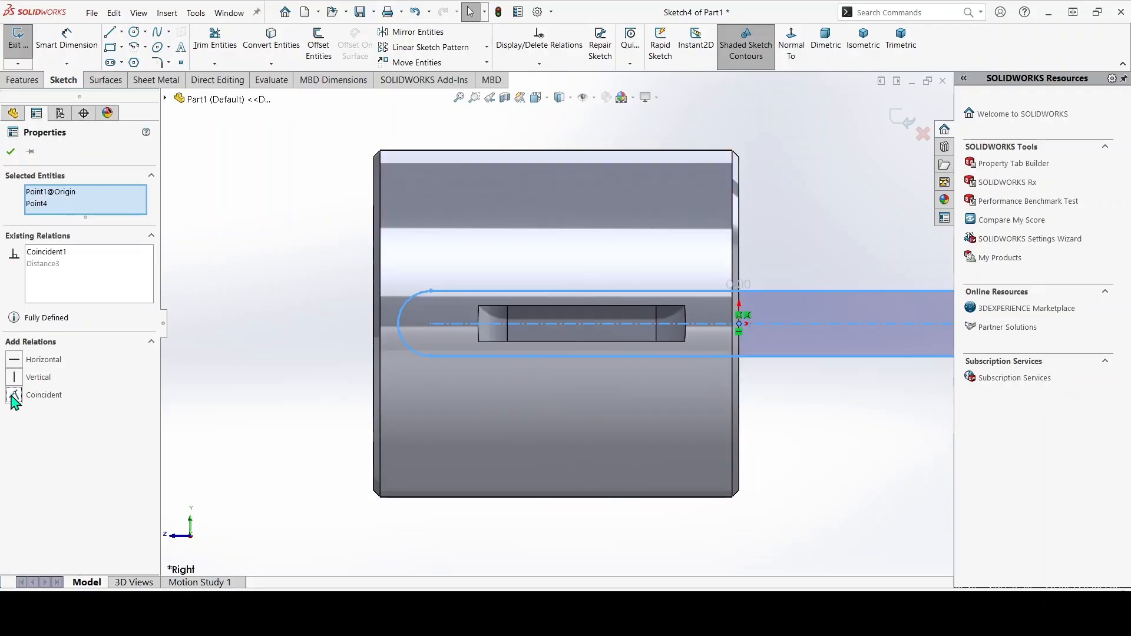
{"action": "left_click", "coordinate": [415, 11]}
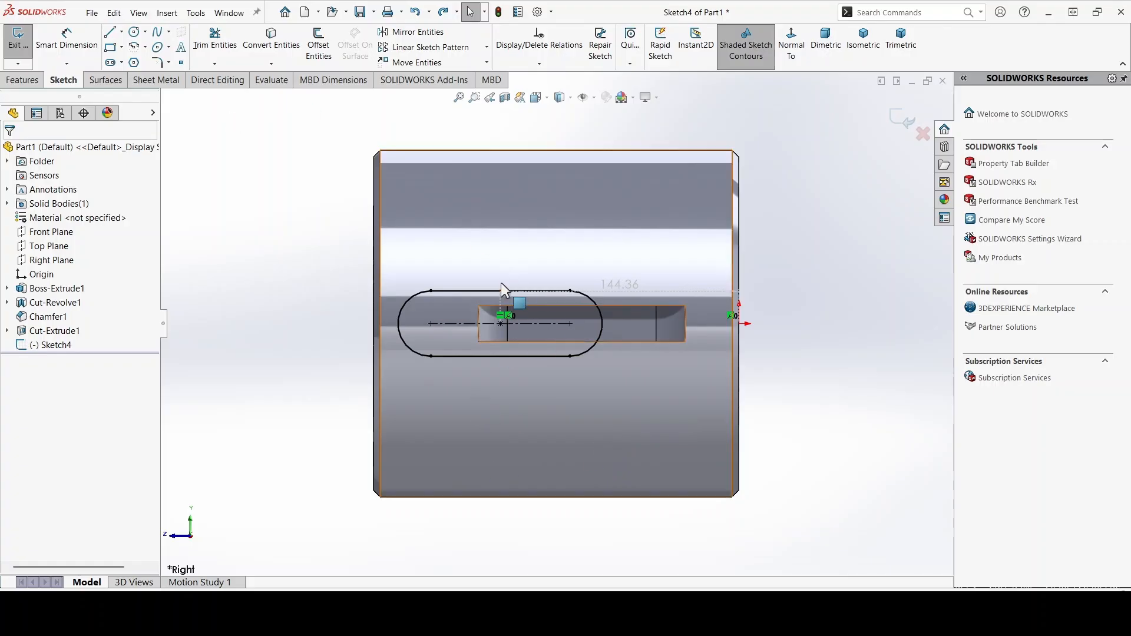
Dimension the slot's end arc with a radius of 8 mm
{"action": "mouse_move", "coordinate": [500, 291]}
{"action": "left_mouse_down"}
{"action": "mouse_move", "coordinate": [482, 238]}
{"action": "mouse_move", "coordinate": [498, 277]}
{"action": "left_mouse_up"}
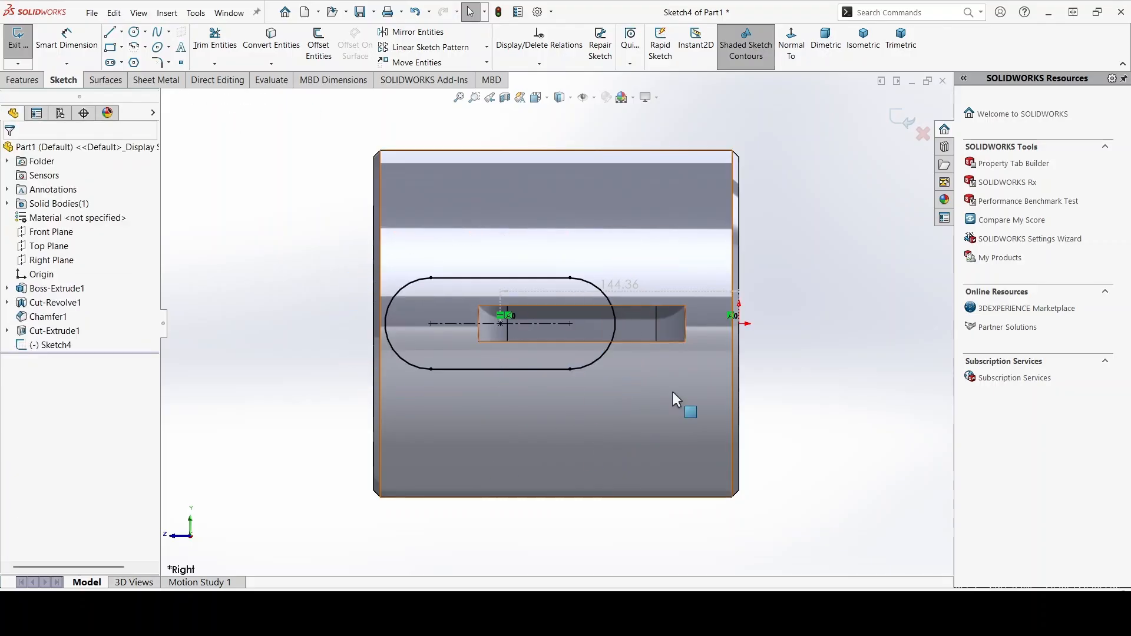
{"action": "left_click", "coordinate": [76, 41]}
{"action": "left_click", "coordinate": [390, 304]}
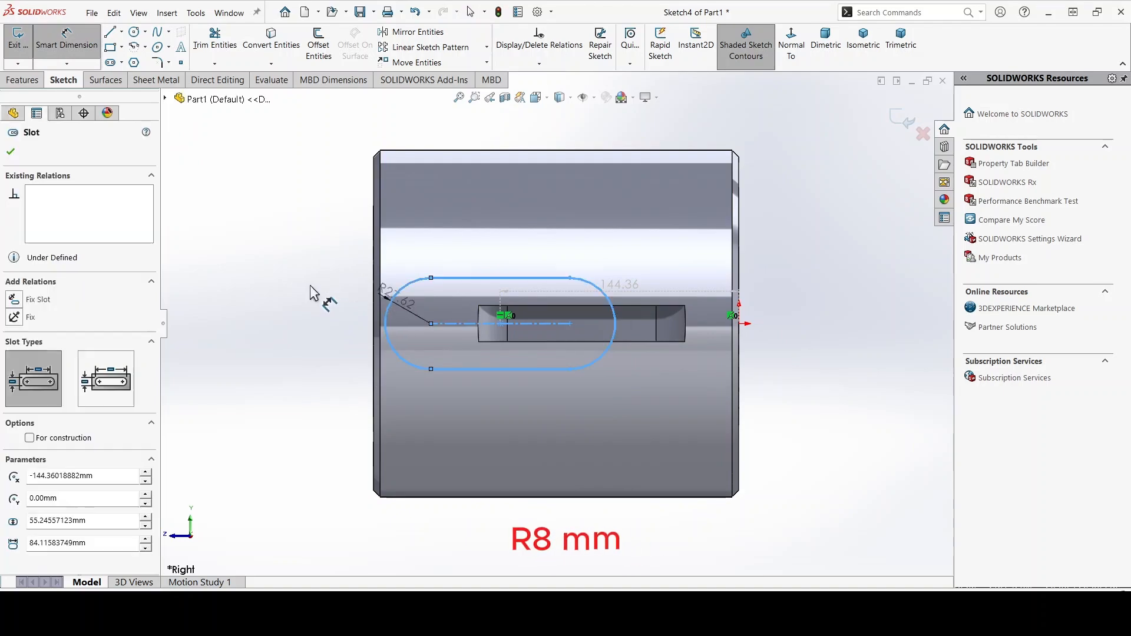
{"action": "type", "text": "8.00mm"}
{"action": "key", "text": "Return"}
Dimension the distance from the origin to the slot's nearest arc centre as 23 mm
{"action": "scroll", "coordinate": [511, 356], "scroll_direction": "down", "scroll_amount": 2}
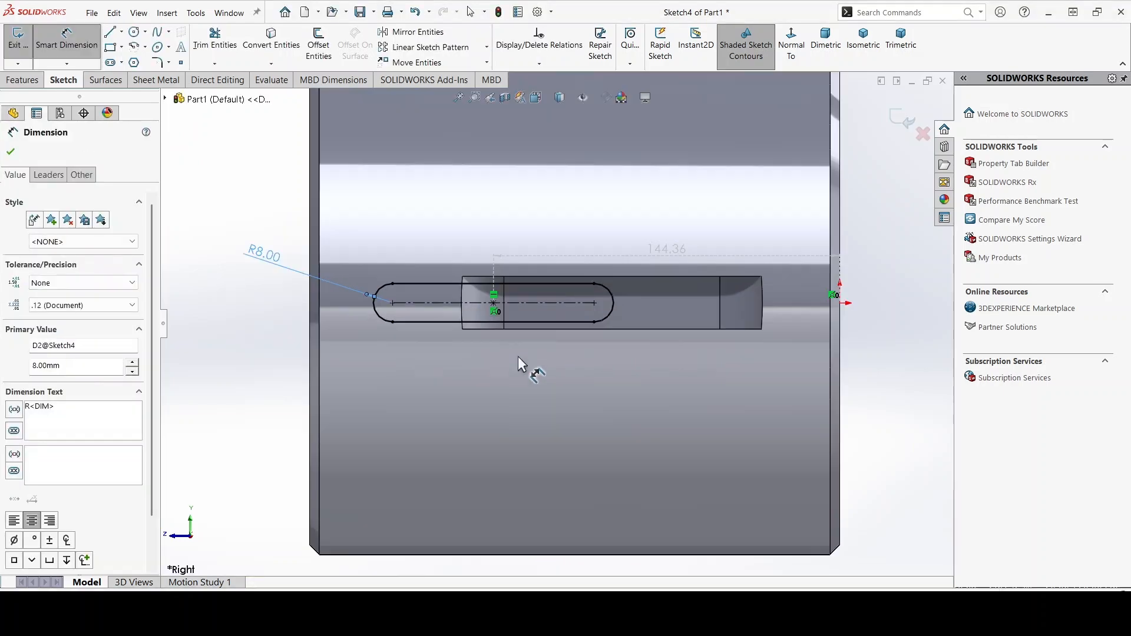
{"action": "scroll", "coordinate": [565, 365], "scroll_direction": "up", "scroll_amount": 1}
{"action": "left_click", "coordinate": [797, 325]}
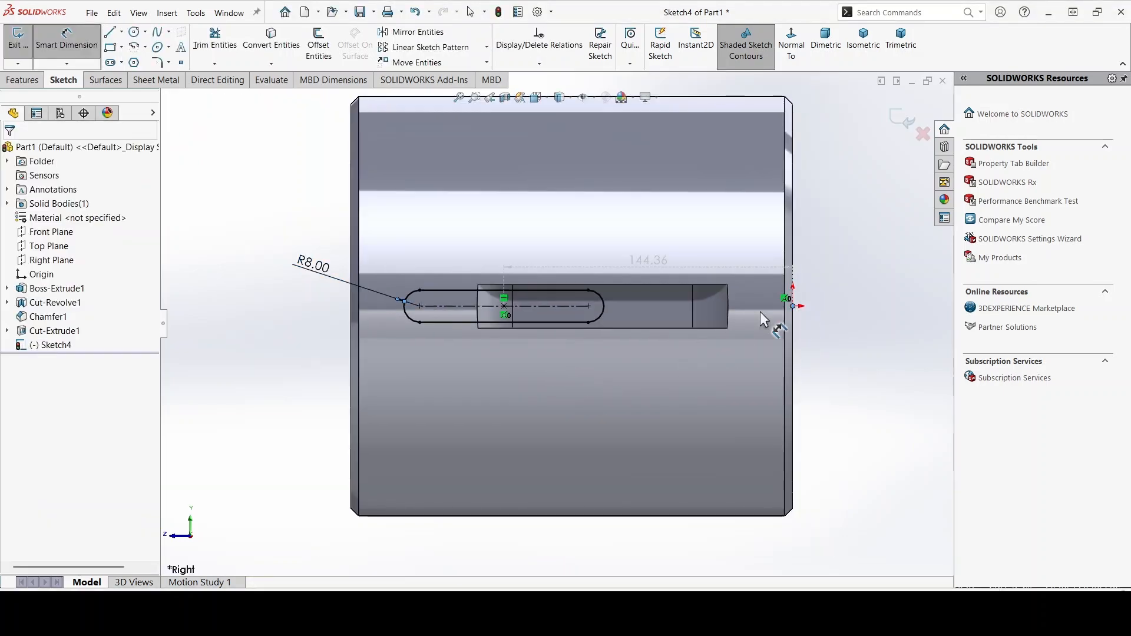
{"action": "left_click", "coordinate": [592, 306]}
{"action": "left_click", "coordinate": [701, 453]}
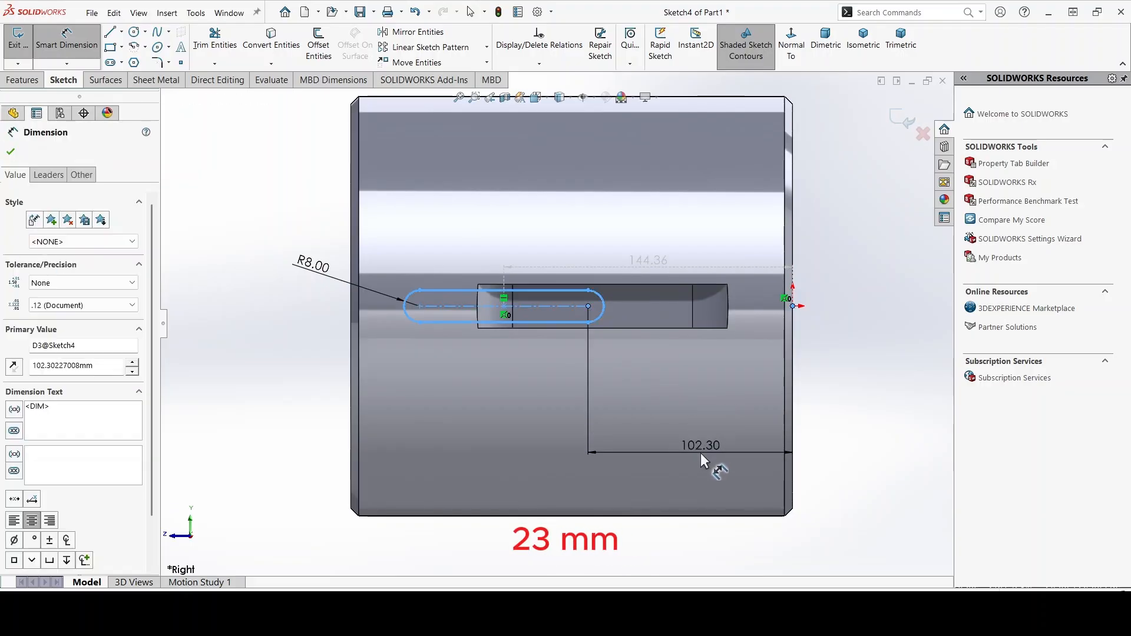
{"action": "type", "text": "23"}
{"action": "key", "text": "Return"}
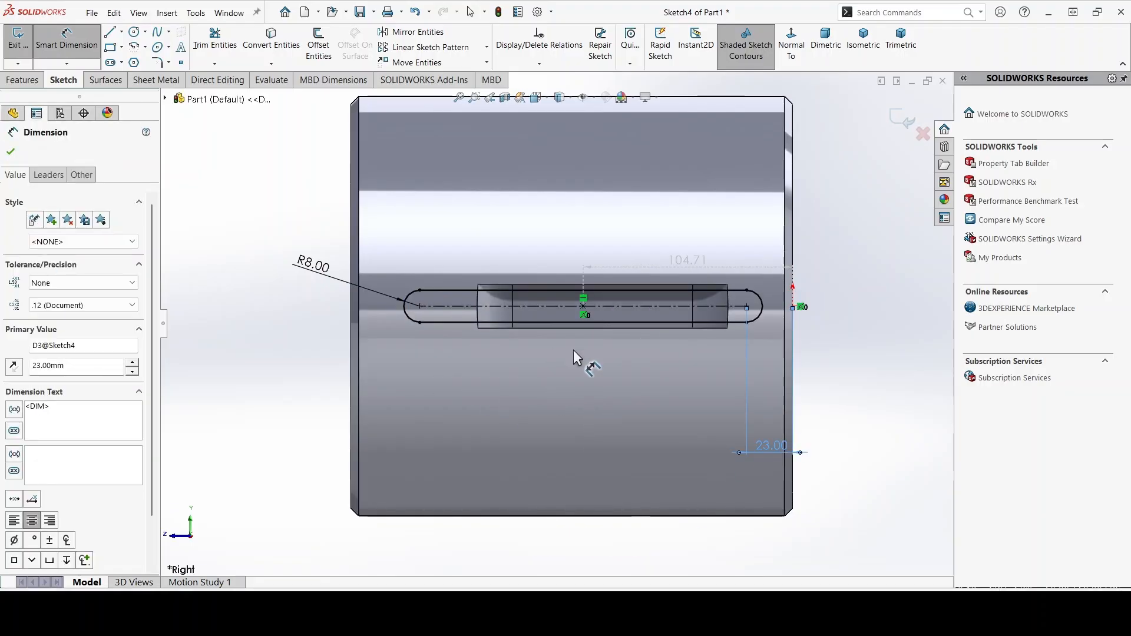
Dimension the slot's centre-to-centre length as 145 mm
{"action": "left_click", "coordinate": [606, 306]}
{"action": "left_click", "coordinate": [589, 440]}
{"action": "type", "text": "145"}
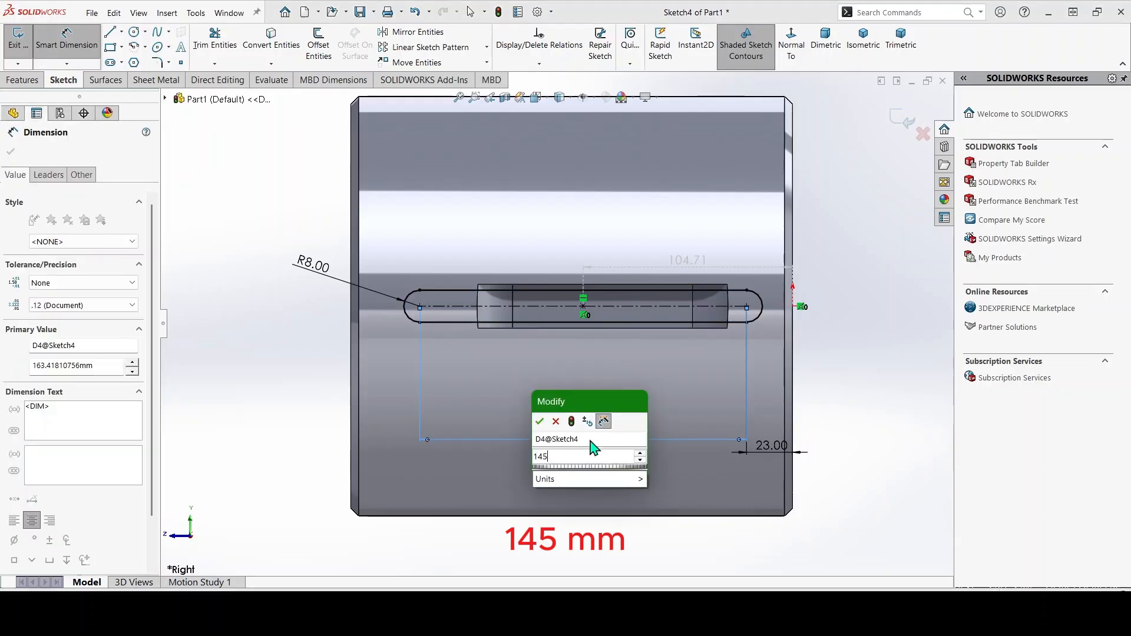
{"action": "key", "text": "Return"}
{"action": "key", "text": "Escape"}
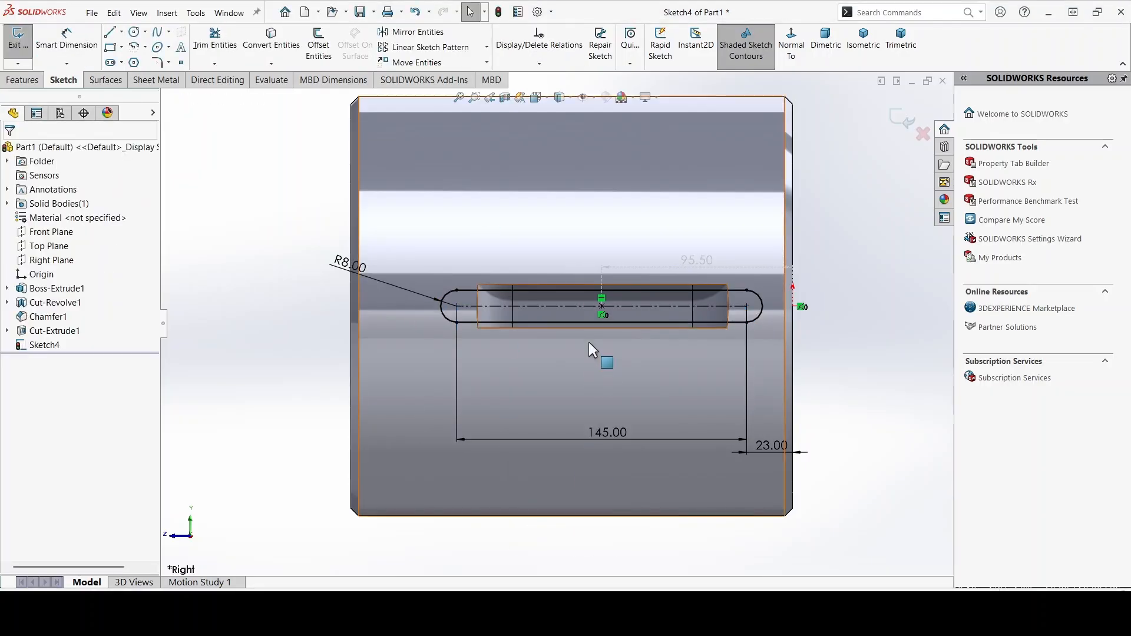
{"action": "scroll", "coordinate": [612, 338], "scroll_direction": "up", "scroll_amount": 2}
{"action": "left_click_drag", "start_coordinate": [788, 281], "coordinate": [695, 292]}
{"action": "left_click", "coordinate": [652, 300]}
{"action": "key", "text": "Escape"}
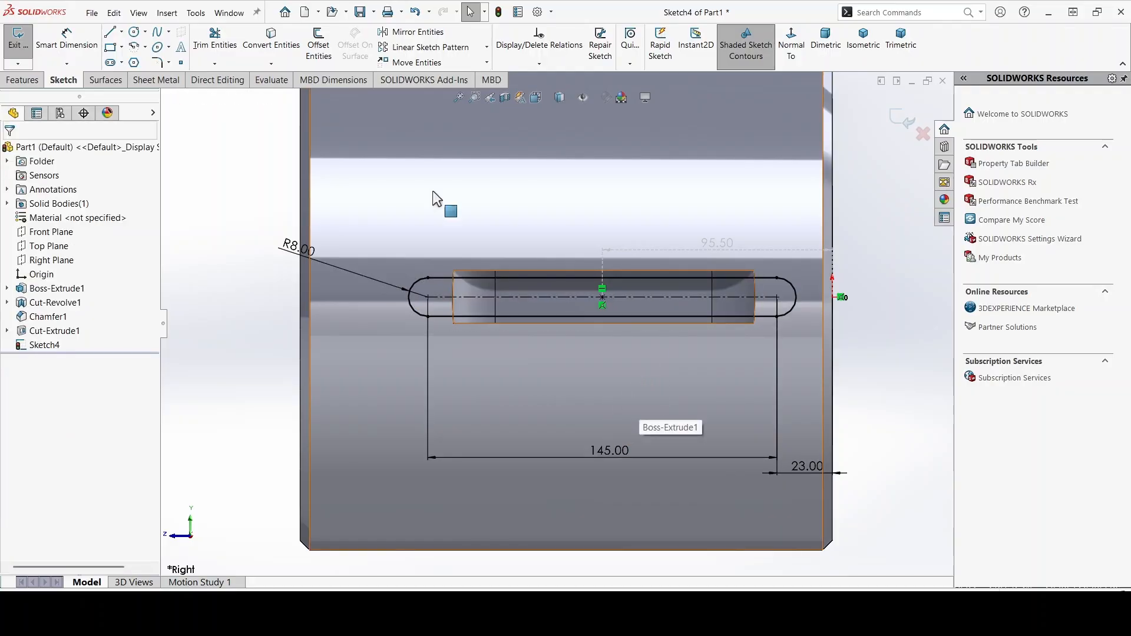
Cut the slot sketch from the Right Plane through the grooved side of the wall with a Through All Extruded Cut
{"action": "left_click", "coordinate": [24, 81]}
{"action": "scroll", "coordinate": [518, 354], "scroll_direction": "down", "scroll_amount": 3}
{"action": "middle_click_drag", "start_coordinate": [518, 380], "coordinate": [445, 236]}
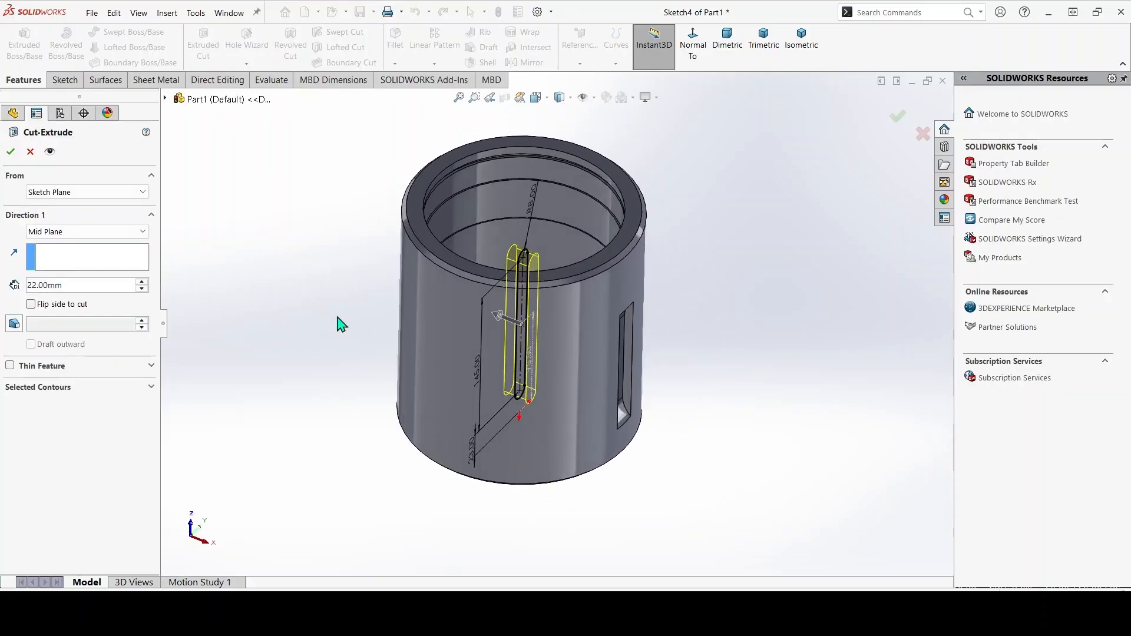
{"action": "left_click", "coordinate": [142, 233]}
{"action": "left_click", "coordinate": [82, 245]}
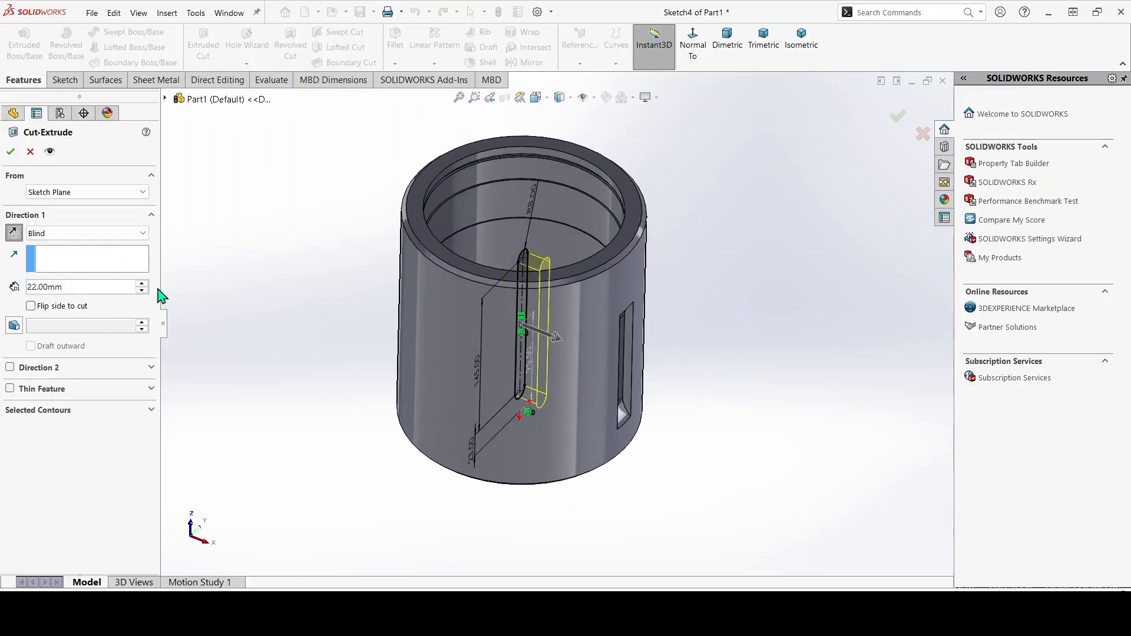
{"action": "left_click", "coordinate": [143, 233]}
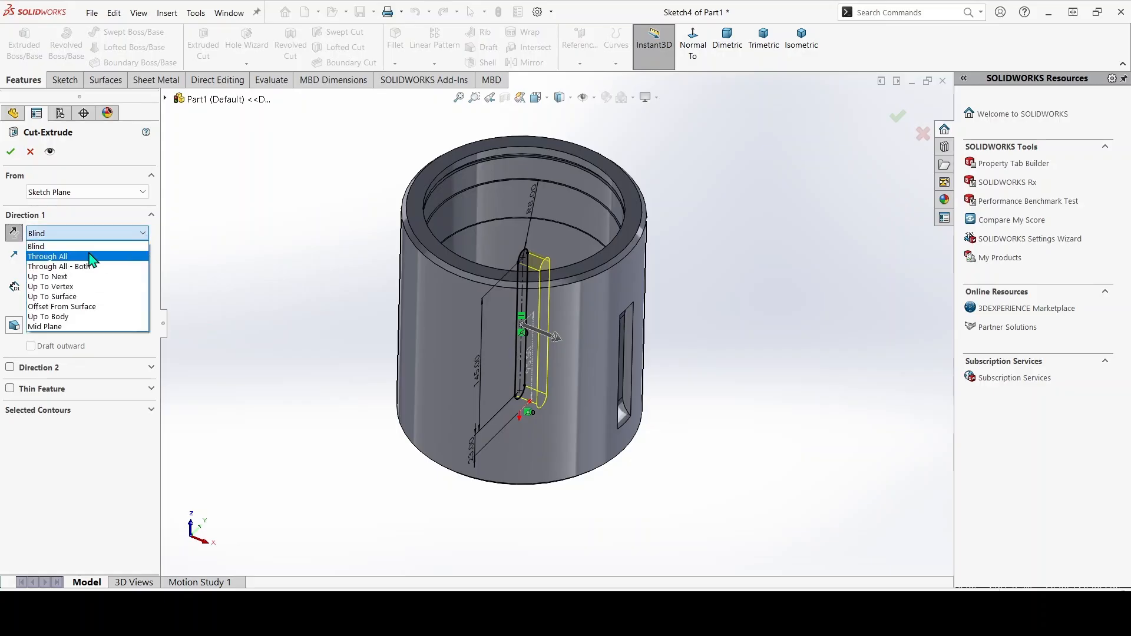
{"action": "left_click", "coordinate": [85, 256]}
{"action": "middle_click_drag", "start_coordinate": [293, 353], "coordinate": [295, 300]}
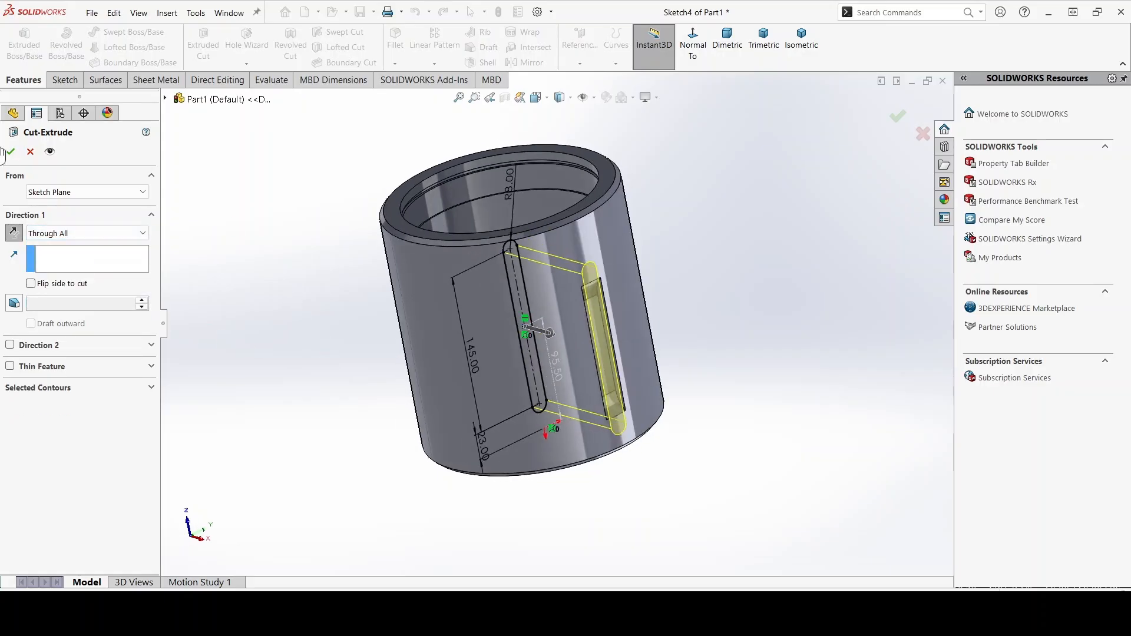
{"action": "middle_click_drag", "start_coordinate": [745, 341], "coordinate": [711, 309]}
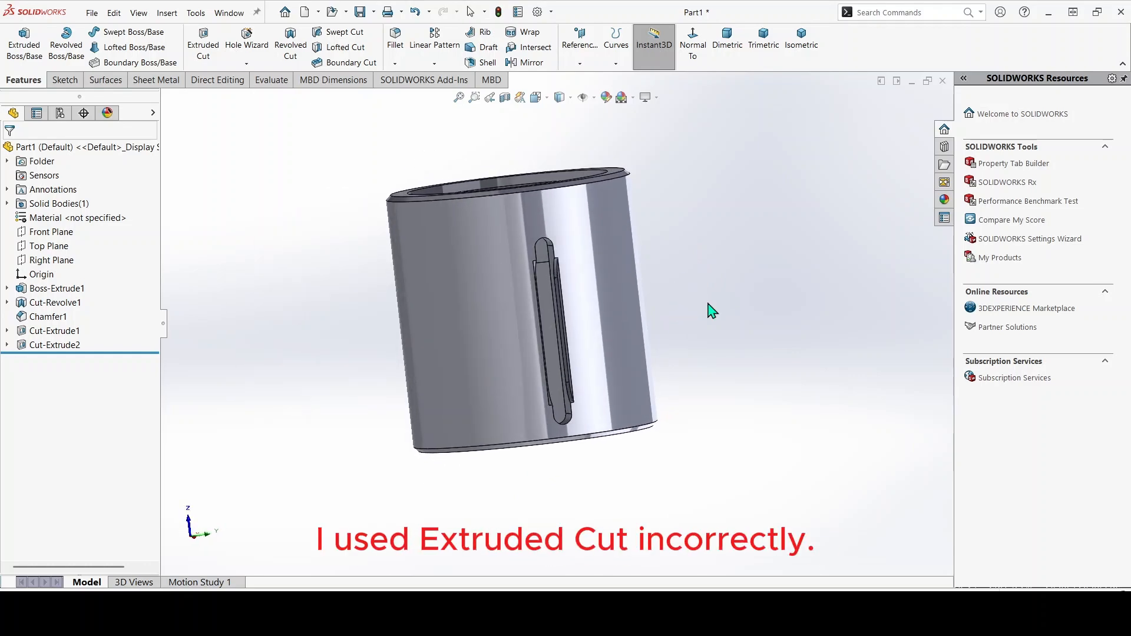
Edit the long slot's Extruded Cut so that it starts at an Offset of 105 mm from the sketch plane
{"action": "right_click", "coordinate": [68, 346]}
{"action": "left_click", "coordinate": [68, 329]}
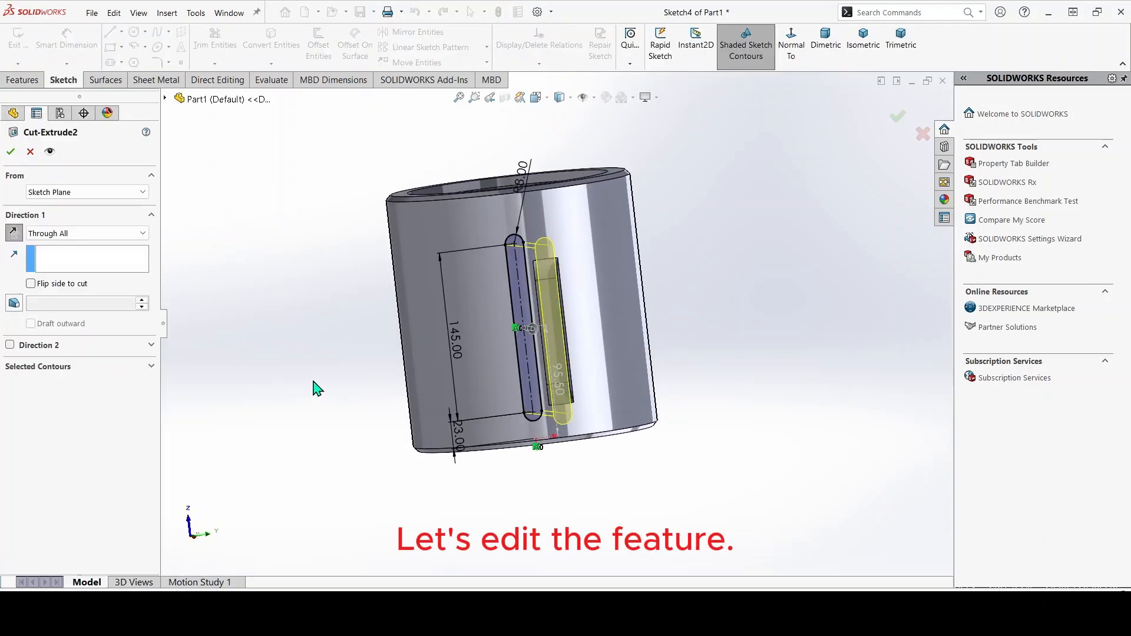
{"action": "mouse_move", "coordinate": [316, 387]}
{"action": "middle_mouse_down"}
{"action": "mouse_move", "coordinate": [361, 413]}
{"action": "mouse_move", "coordinate": [366, 337]}
{"action": "mouse_move", "coordinate": [312, 347]}
{"action": "middle_mouse_up"}
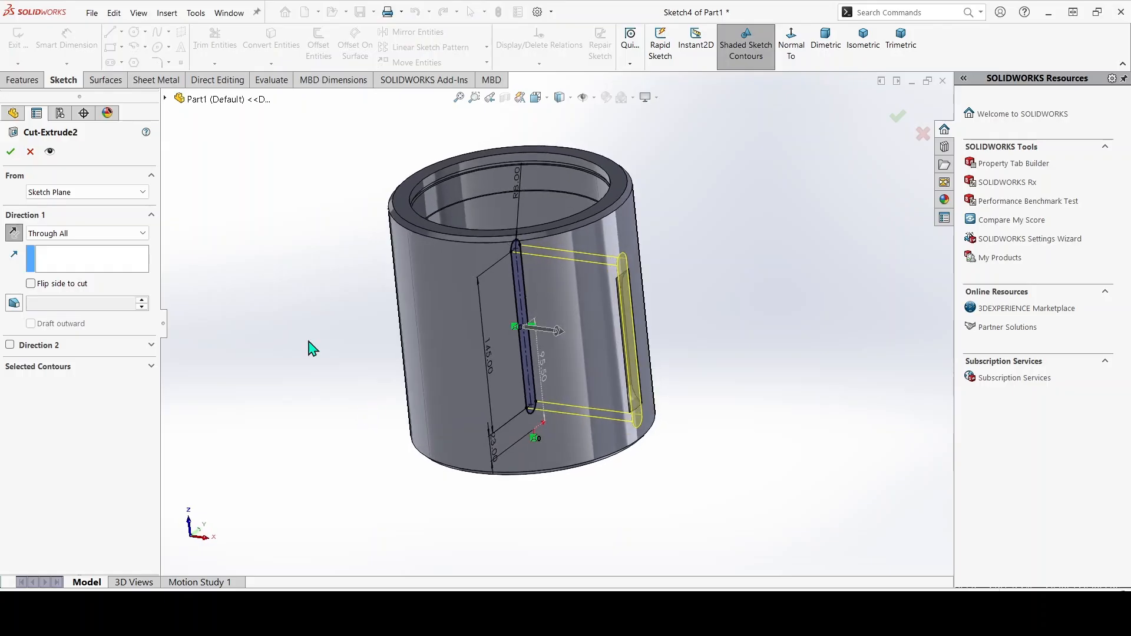
{"action": "left_click", "coordinate": [143, 194]}
{"action": "left_click", "coordinate": [63, 228]}
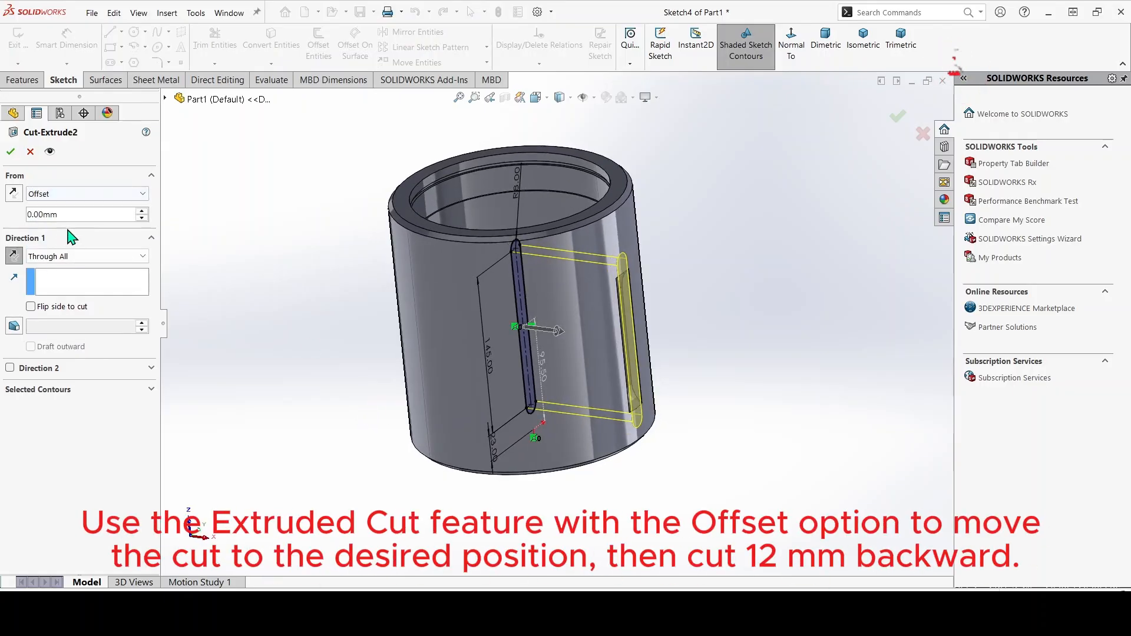
{"action": "left_click", "coordinate": [64, 215]}
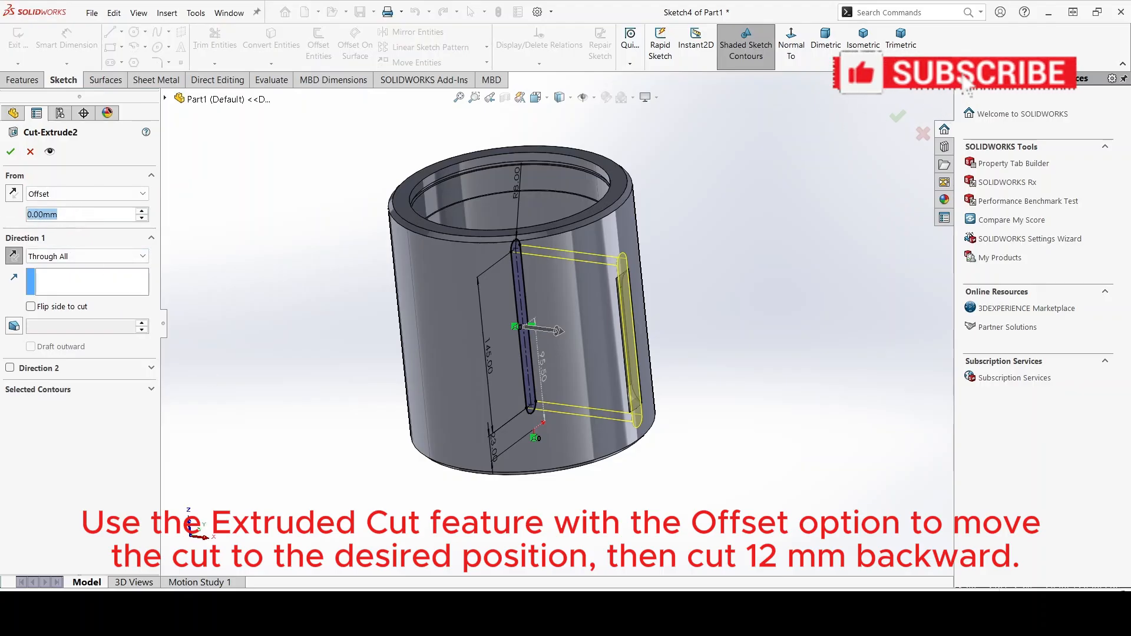
{"action": "type", "text": "105"}
{"action": "key", "text": "Return"}
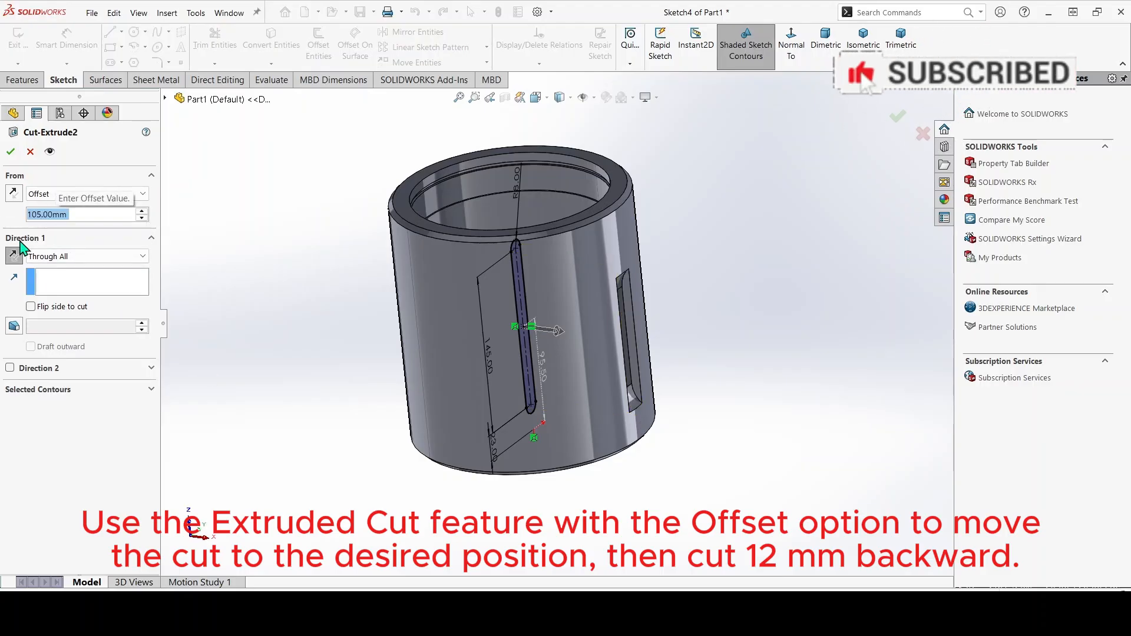
Change the long slot's cut to Blind with a depth of 12 mm, as in drawing section A-A, and reverse its direction
{"action": "left_click", "coordinate": [143, 256]}
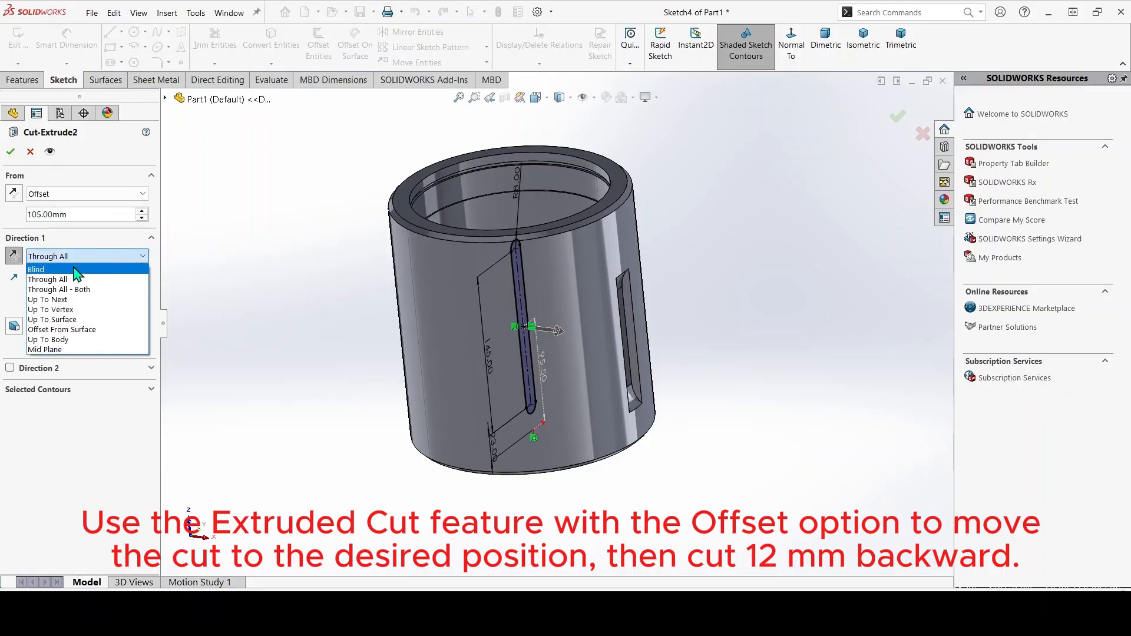
{"action": "left_click", "coordinate": [75, 269]}
{"action": "left_click", "coordinate": [13, 256]}
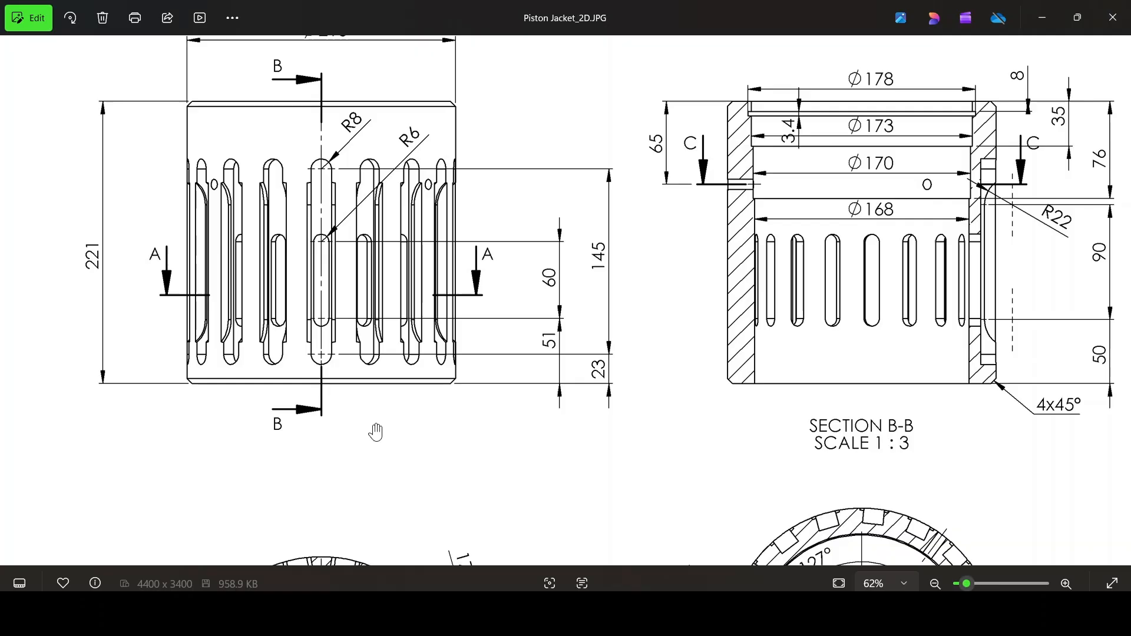
{"action": "scroll", "coordinate": [373, 432], "scroll_direction": "up", "scroll_amount": 3}
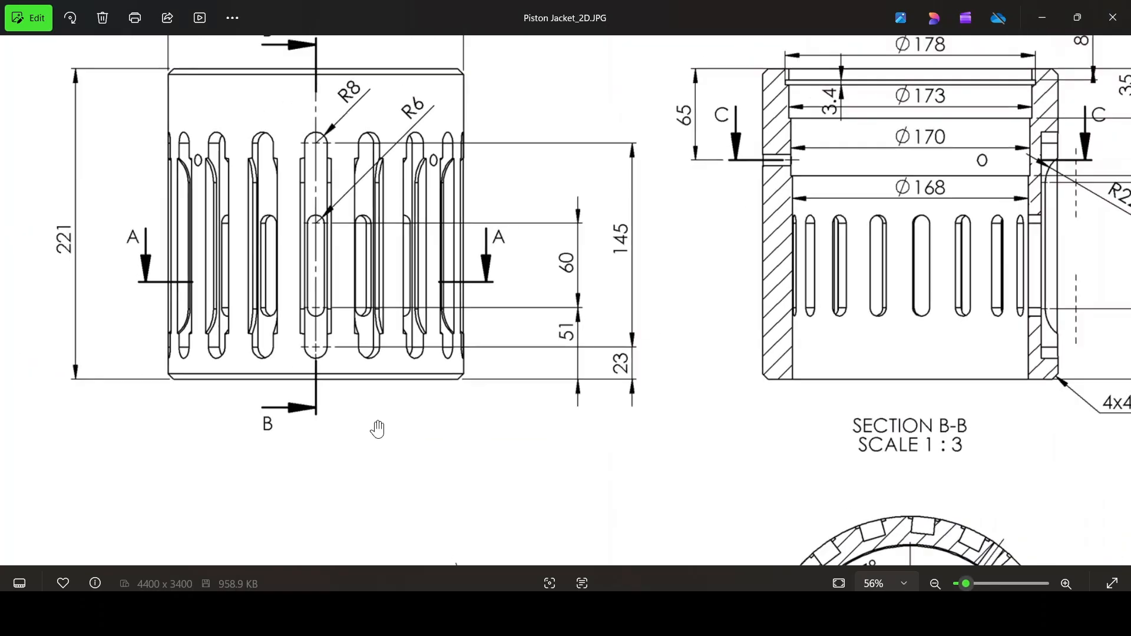
{"action": "scroll", "coordinate": [529, 301], "scroll_direction": "down", "scroll_amount": 1}
{"action": "left_click_drag", "start_coordinate": [529, 360], "coordinate": [521, 144]}
{"action": "scroll", "coordinate": [510, 343], "scroll_direction": "down", "scroll_amount": 2}
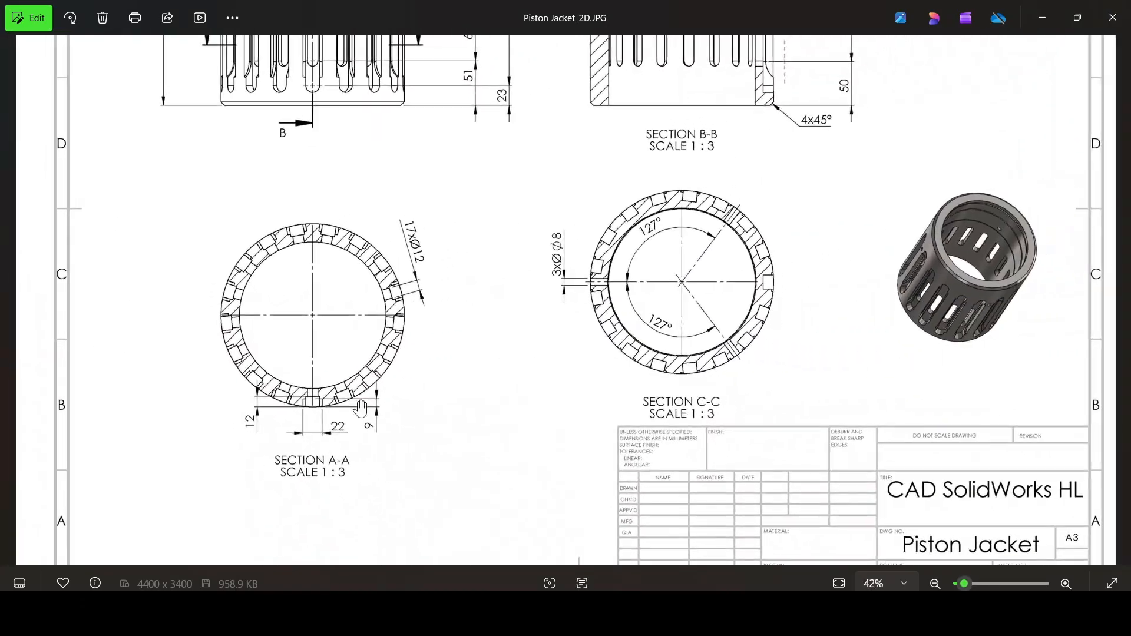
{"action": "scroll", "coordinate": [310, 410], "scroll_direction": "up", "scroll_amount": 2}
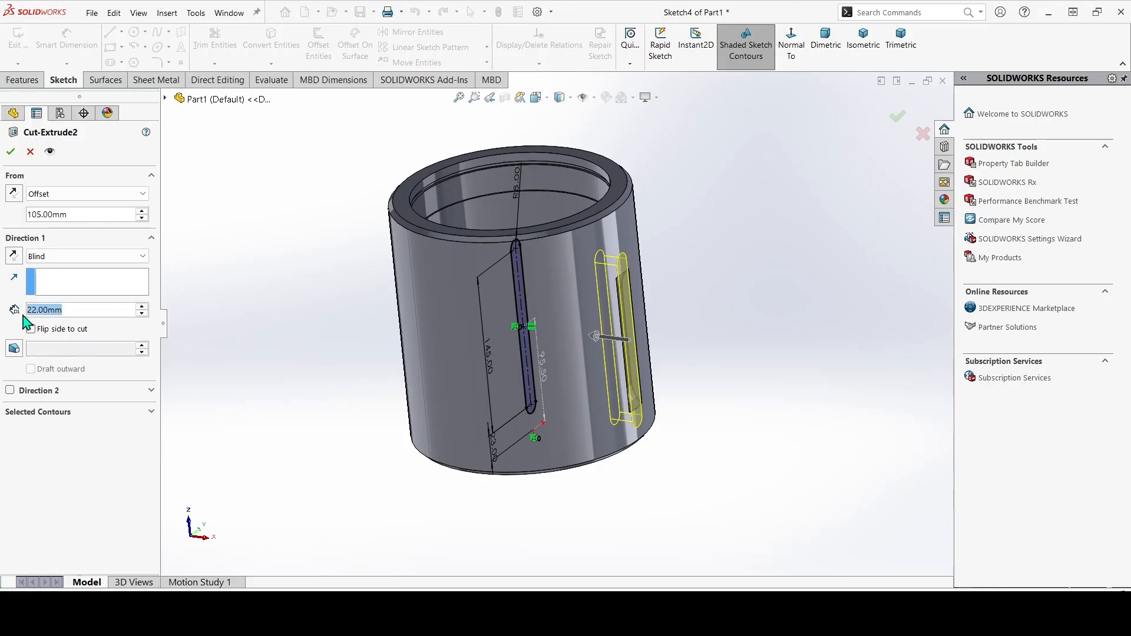
{"action": "type", "text": "12"}
{"action": "key", "text": "Return"}
{"action": "left_click", "coordinate": [11, 152]}
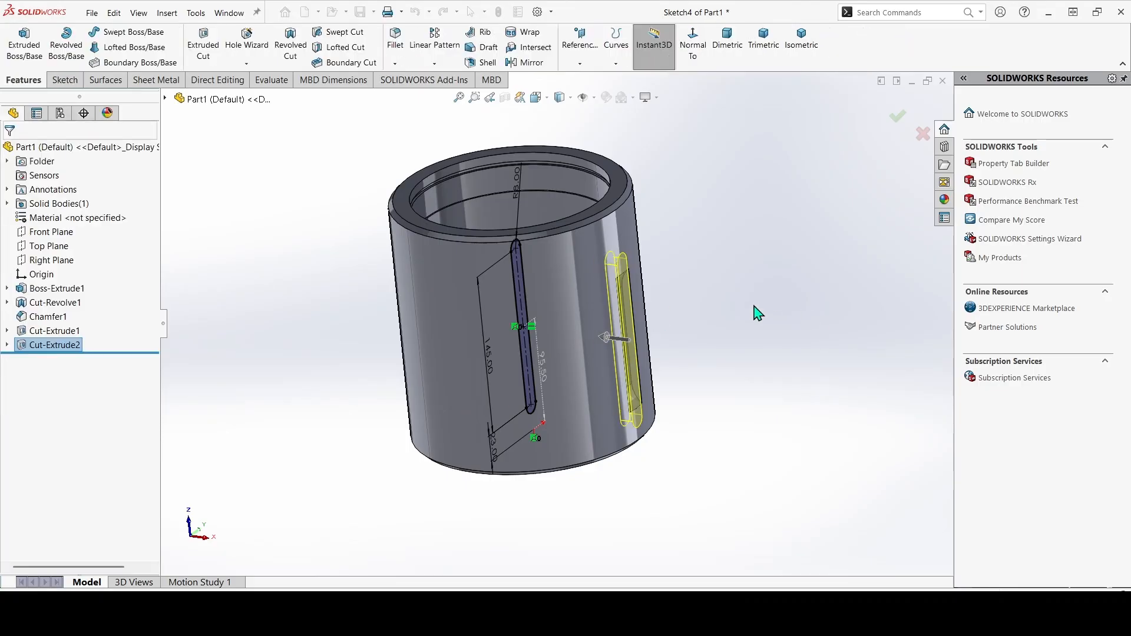
Sketch a horizontal straight slot about 95 mm long and 24 mm wide on the Right Plane, above the existing long slot
{"action": "middle_click_drag", "start_coordinate": [753, 313], "coordinate": [343, 282]}
{"action": "left_click", "coordinate": [59, 260]}
{"action": "left_click", "coordinate": [70, 247]}
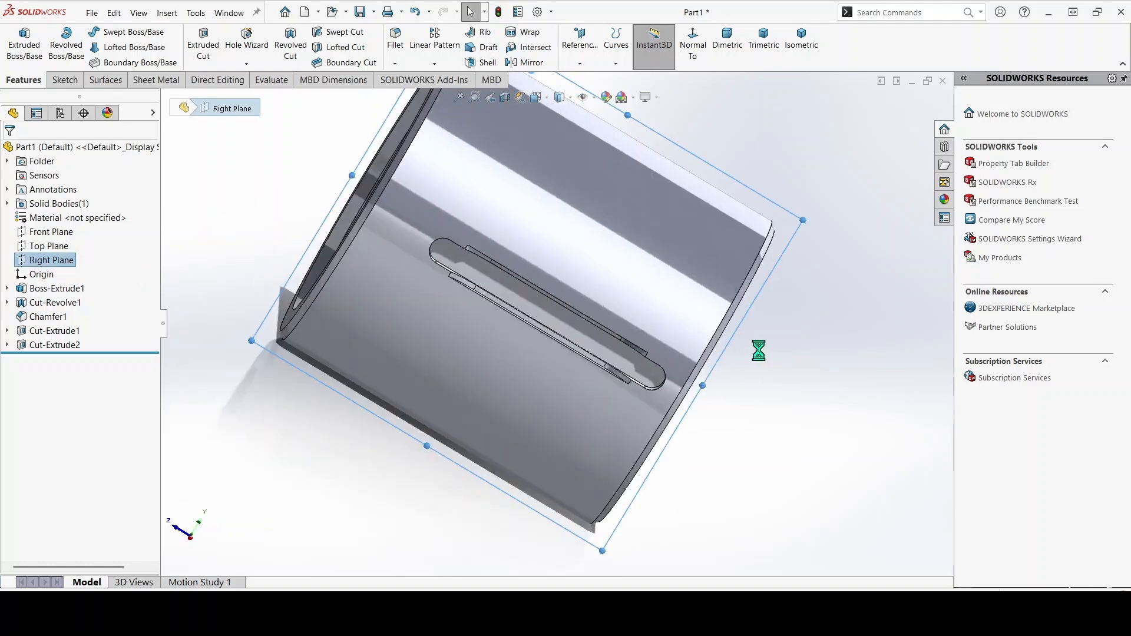
{"action": "left_click", "coordinate": [110, 63]}
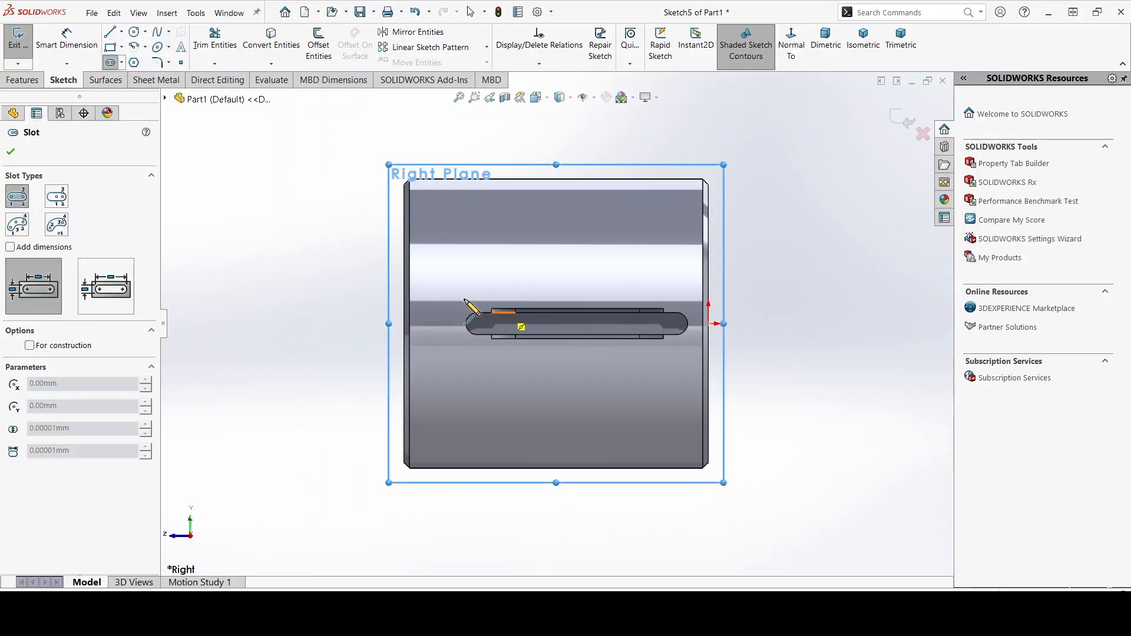
{"action": "left_click", "coordinate": [488, 245]}
{"action": "left_click", "coordinate": [620, 246]}
{"action": "left_click", "coordinate": [630, 229]}
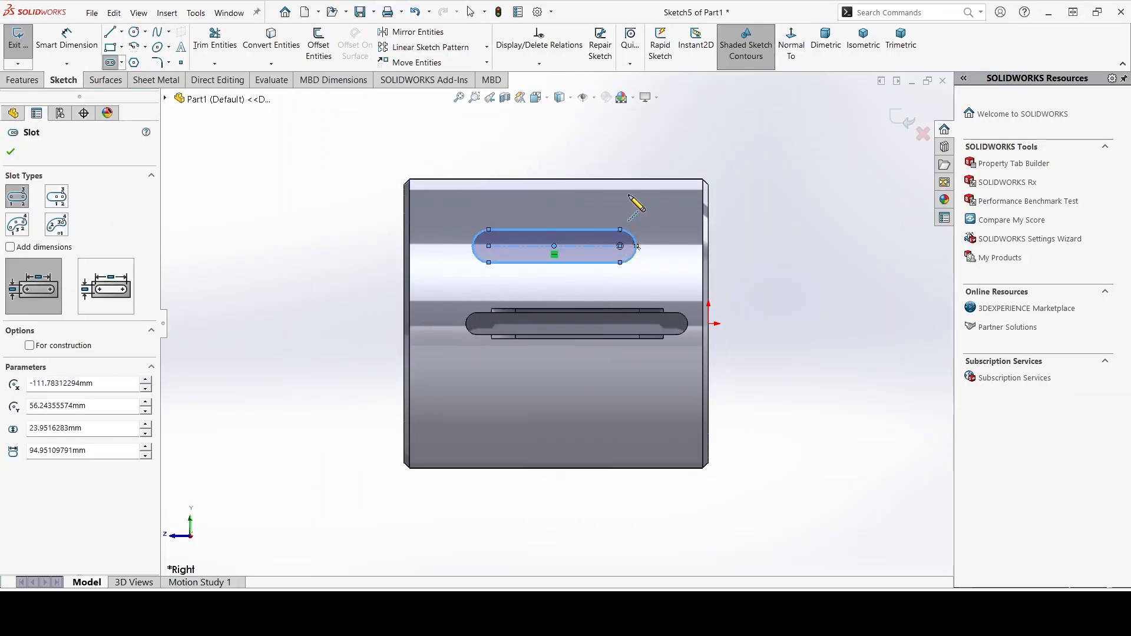
{"action": "key", "text": "Escape"}
Dimension the new slot's end arc with a radius of 6 mm
{"action": "left_click", "coordinate": [66, 42]}
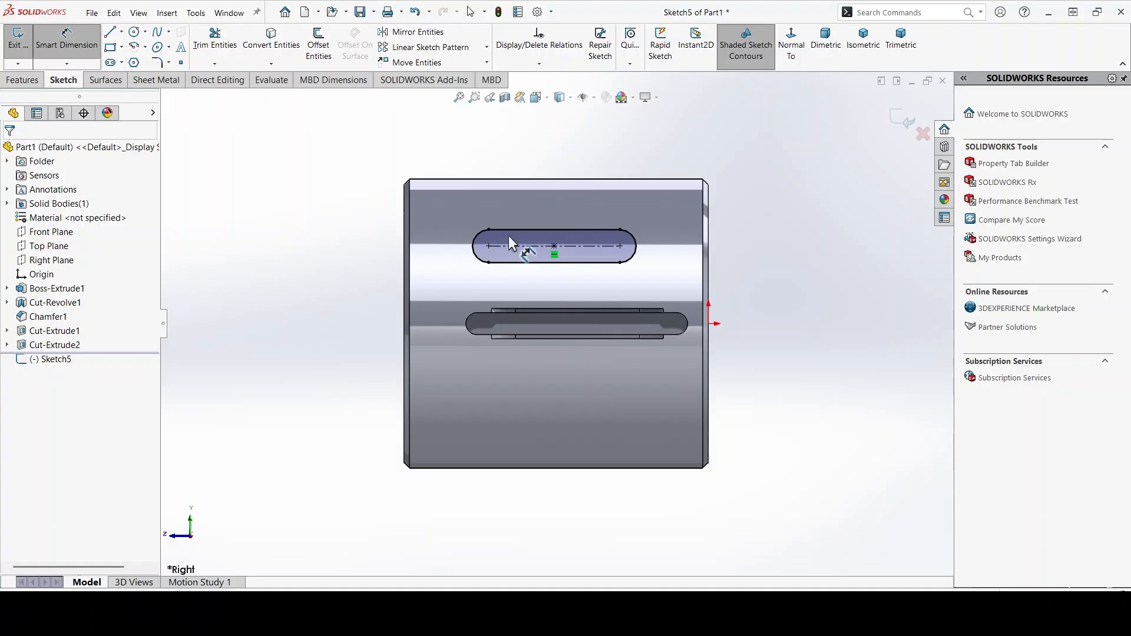
{"action": "left_click", "coordinate": [476, 251]}
{"action": "left_click", "coordinate": [446, 219]}
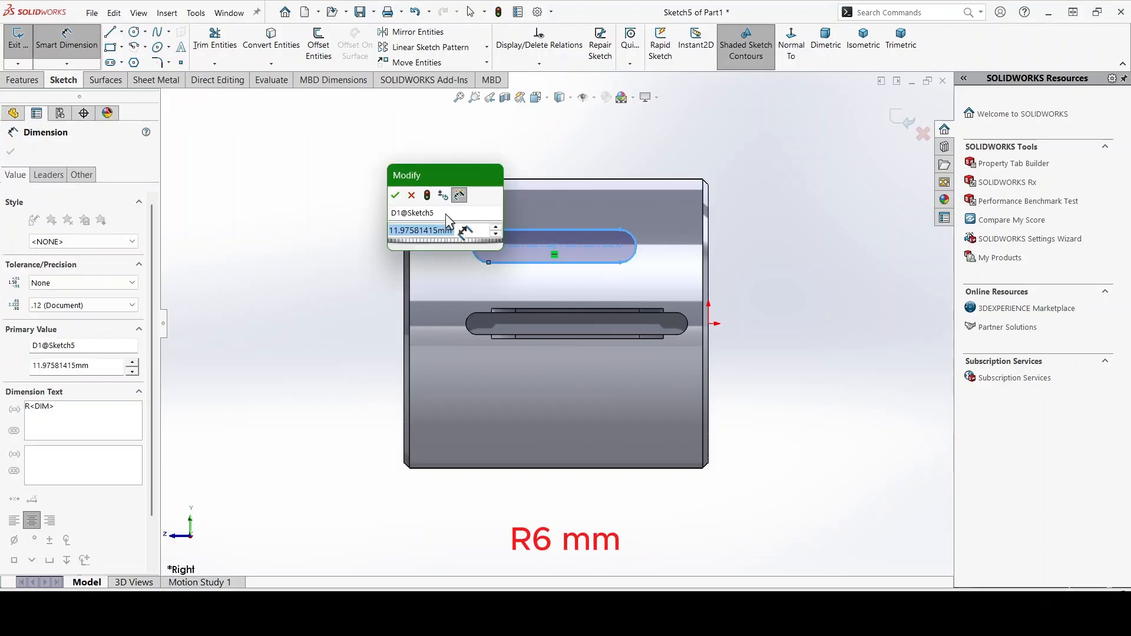
{"action": "type", "text": "6"}
{"action": "key", "text": "Return"}
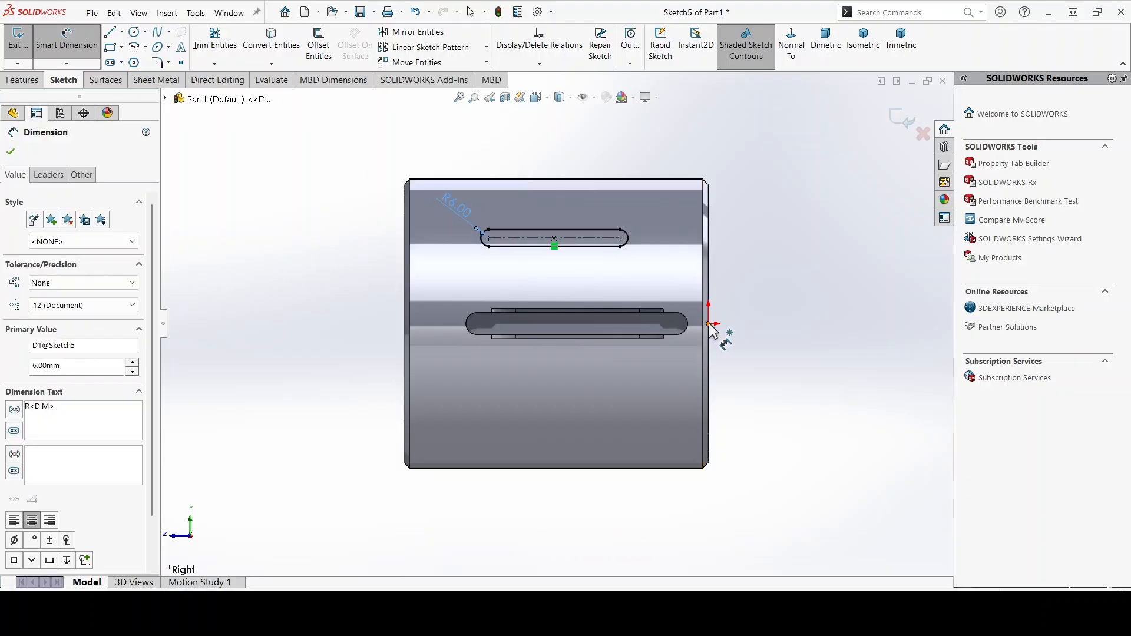
Dimension the distance from the origin to the new slot's nearest arc centre as 51 mm
{"action": "left_click", "coordinate": [709, 323]}
{"action": "left_click", "coordinate": [620, 238]}
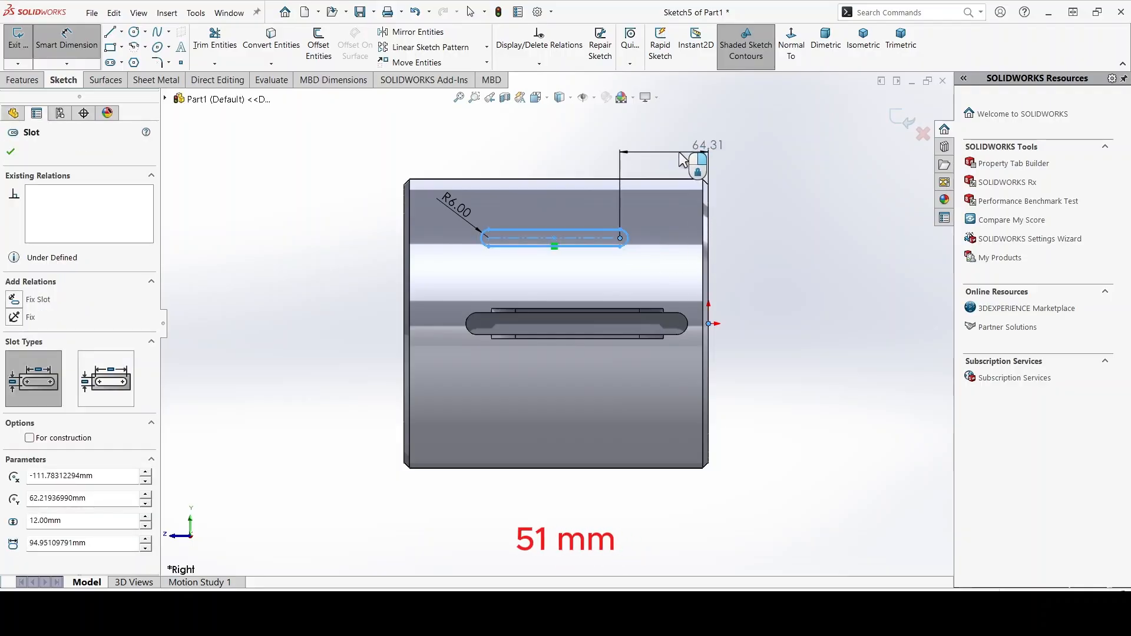
{"action": "left_click", "coordinate": [682, 159]}
{"action": "type", "text": "51"}
{"action": "key", "text": "Return"}
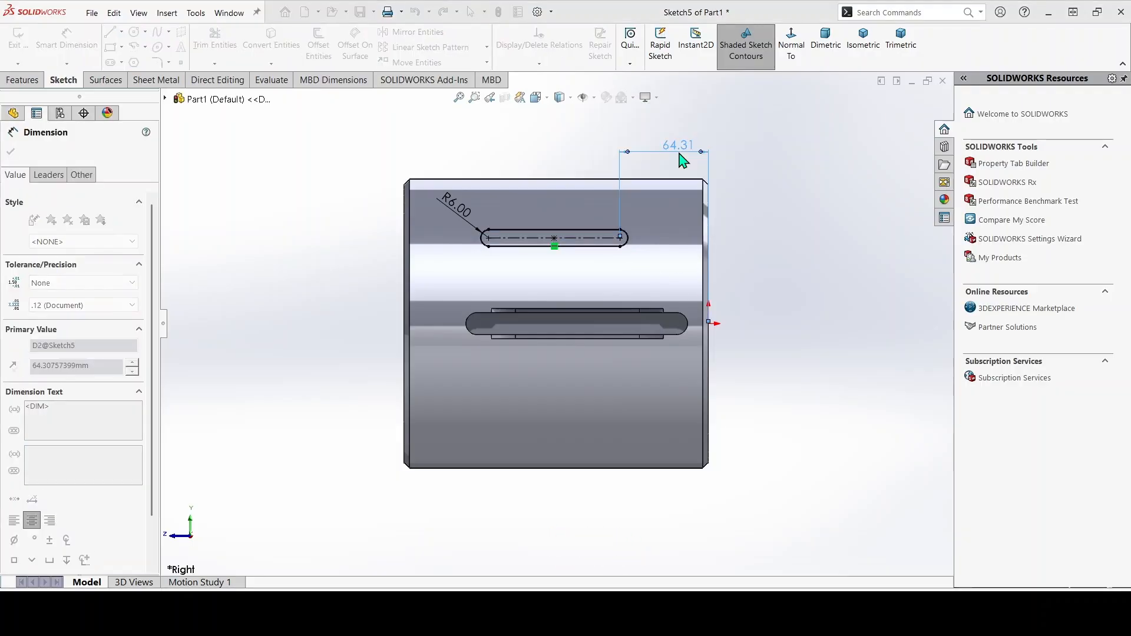
Dimension the new slot's centre-to-centre length as 60 mm
{"action": "left_click", "coordinate": [539, 238]}
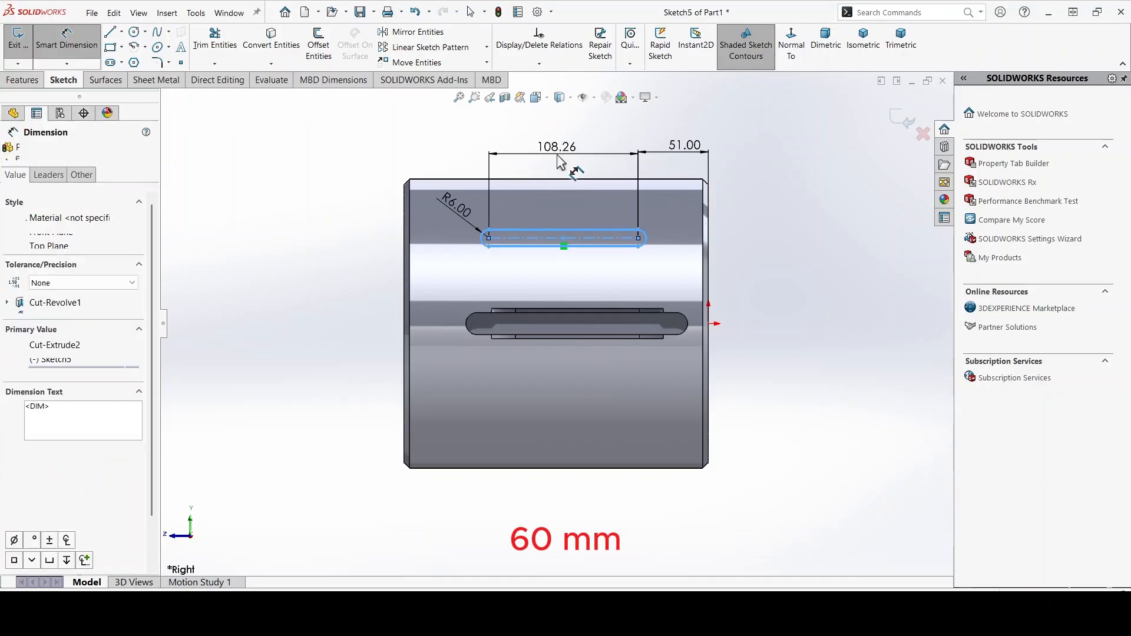
{"action": "left_click", "coordinate": [560, 158]}
{"action": "type", "text": "60"}
{"action": "key", "text": "Return"}
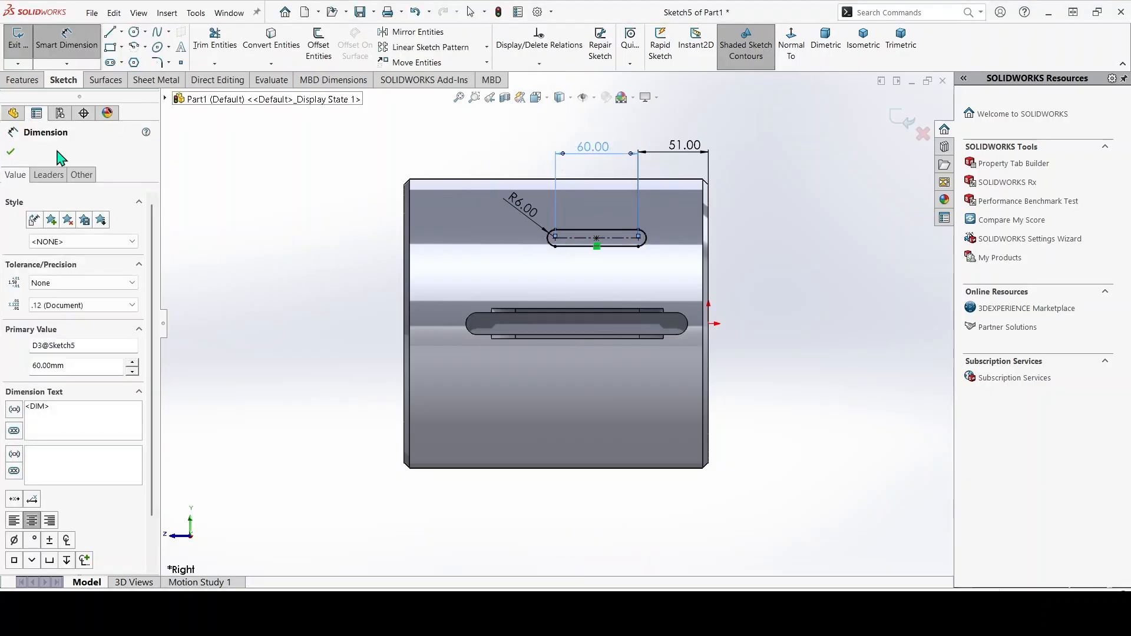
{"action": "left_click", "coordinate": [11, 152]}
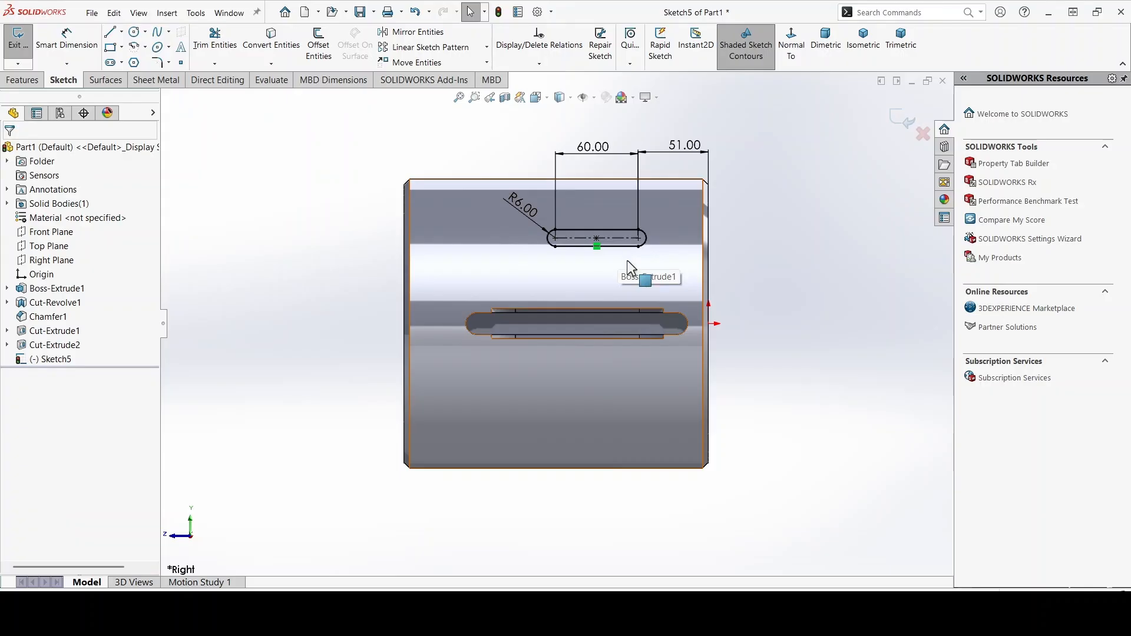
Align the new slot with the existing one by making its centreline coincident with the origin
{"action": "left_click", "coordinate": [612, 238]}
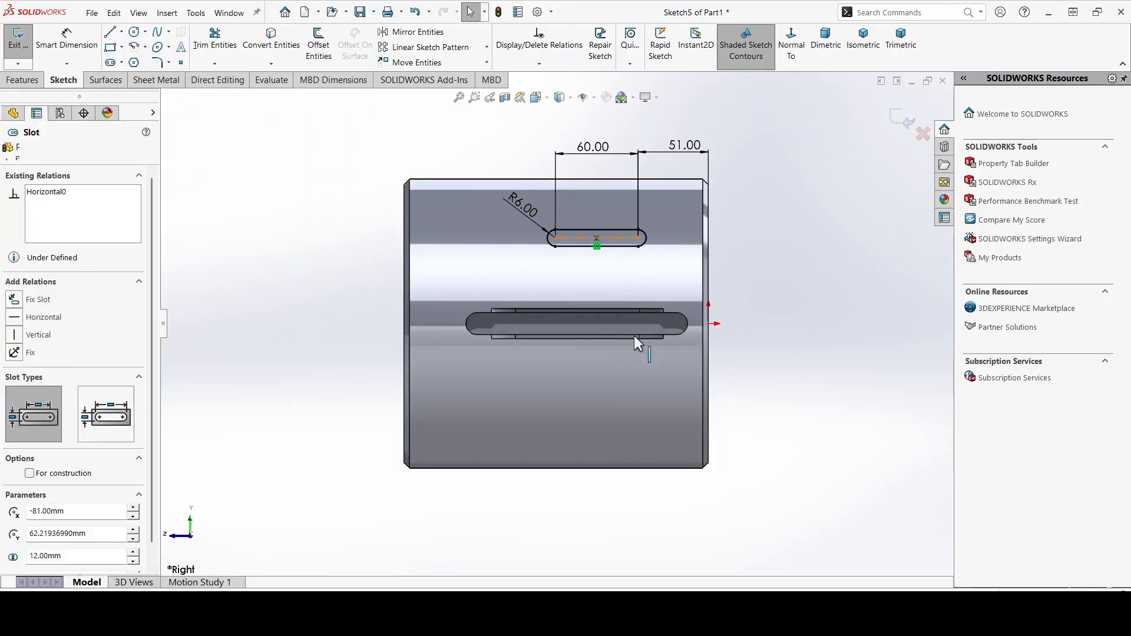
{"action": "left_click", "coordinate": [708, 323], "text": "ctrl"}
{"action": "left_click", "coordinate": [15, 378]}
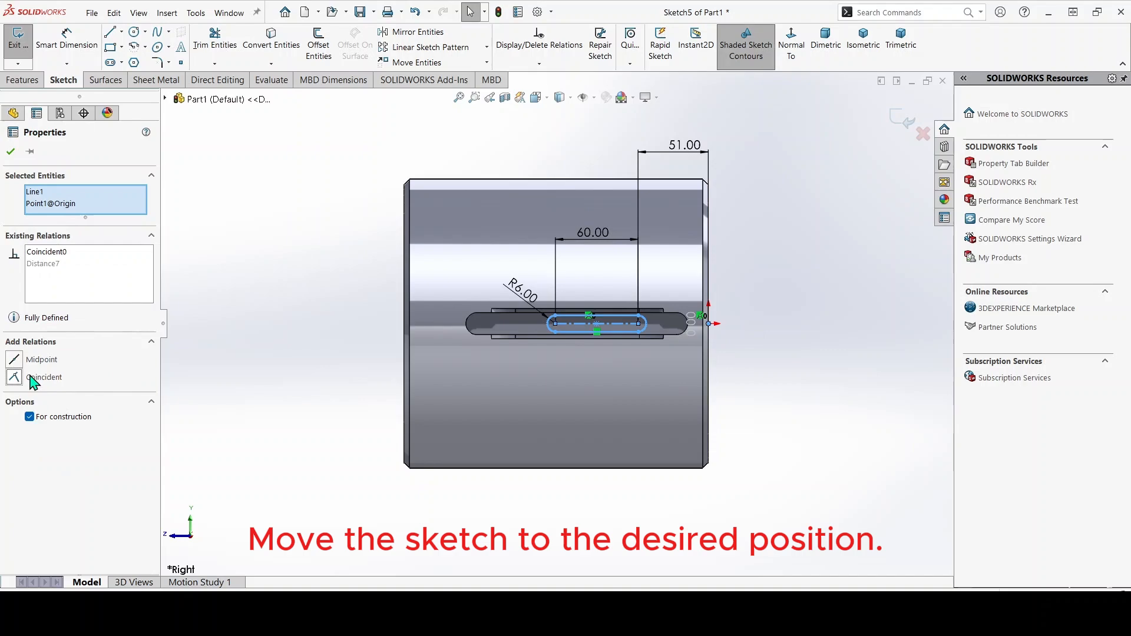
{"action": "left_click", "coordinate": [10, 152]}
Cut the short slot sketch with a Through All Extruded Cut, reversed toward the grooved side of the wall
{"action": "left_click", "coordinate": [22, 80]}
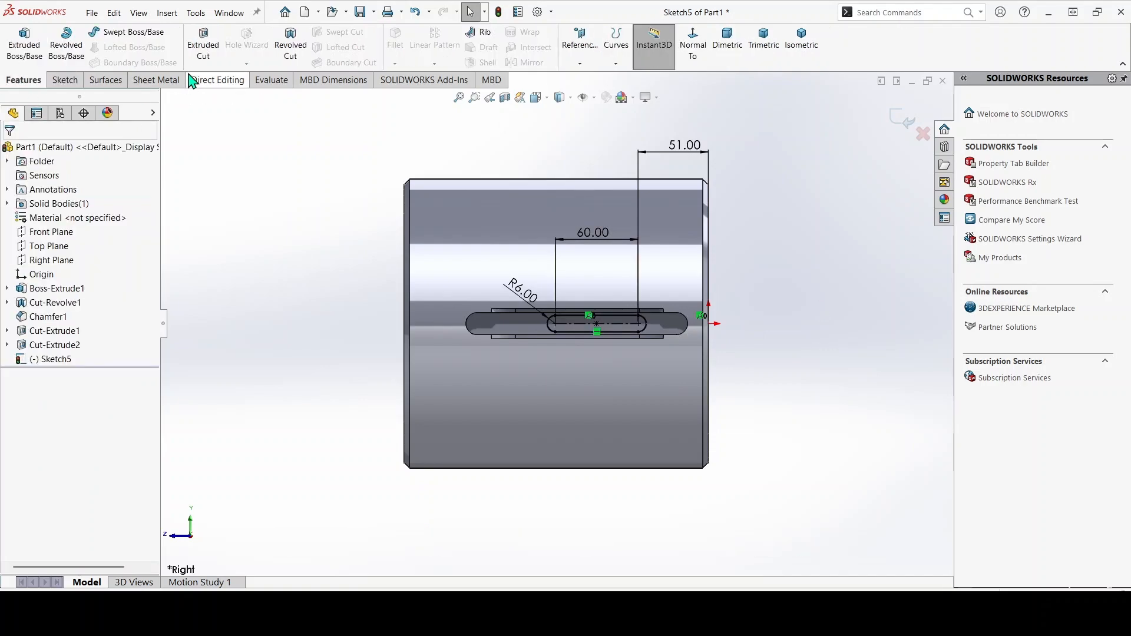
{"action": "left_click", "coordinate": [204, 44]}
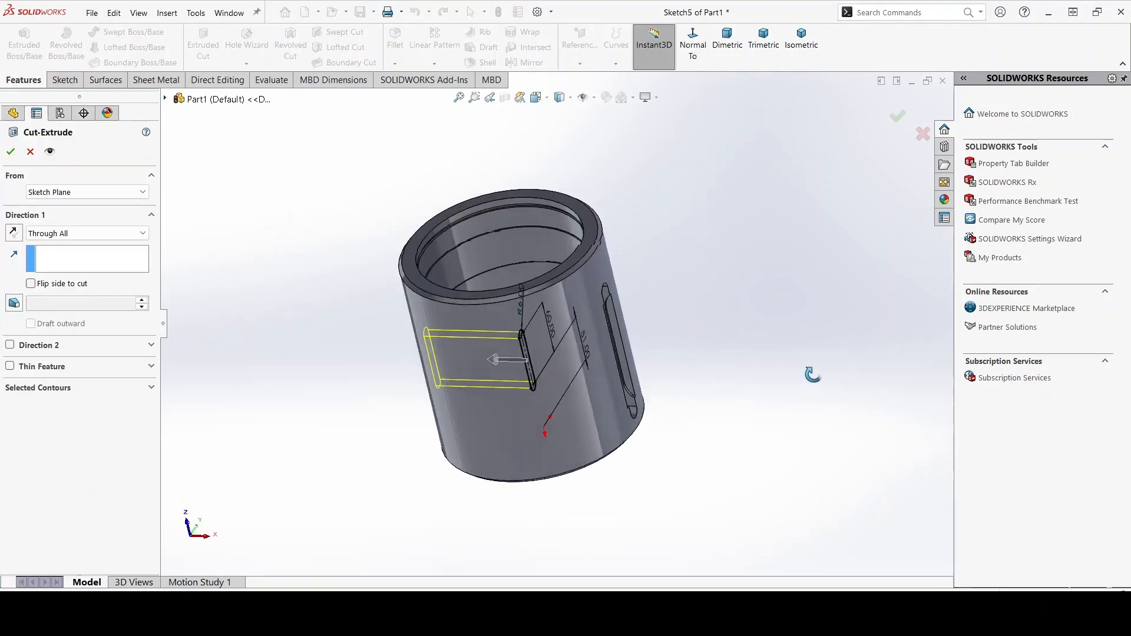
{"action": "left_click", "coordinate": [14, 232]}
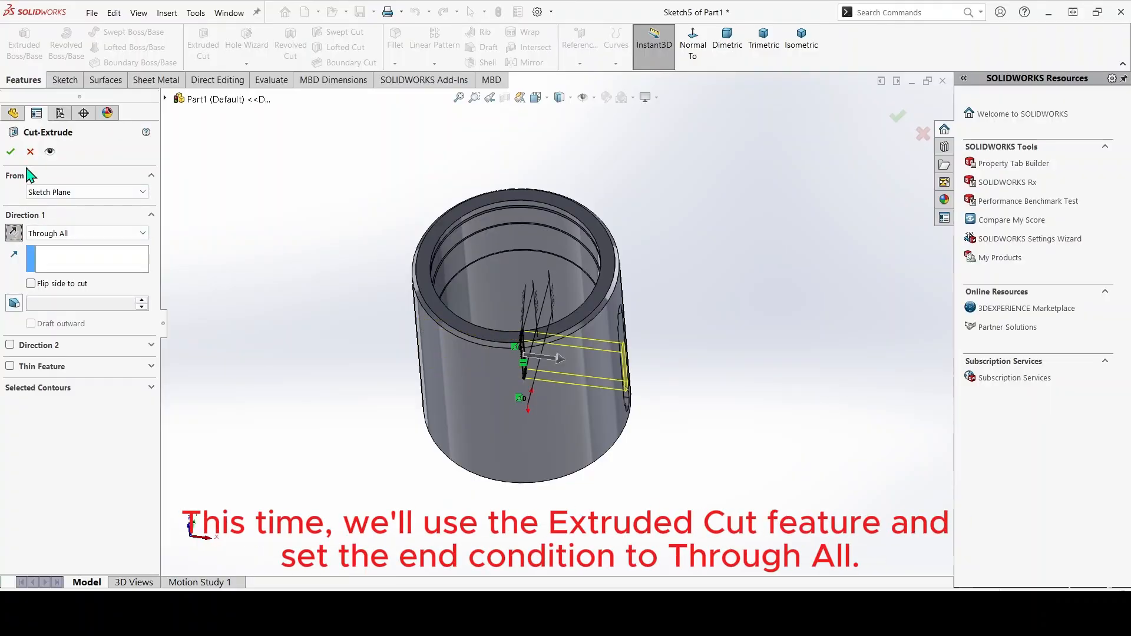
{"action": "key", "text": "Return"}
{"action": "middle_click_drag", "start_coordinate": [681, 341], "coordinate": [663, 377]}
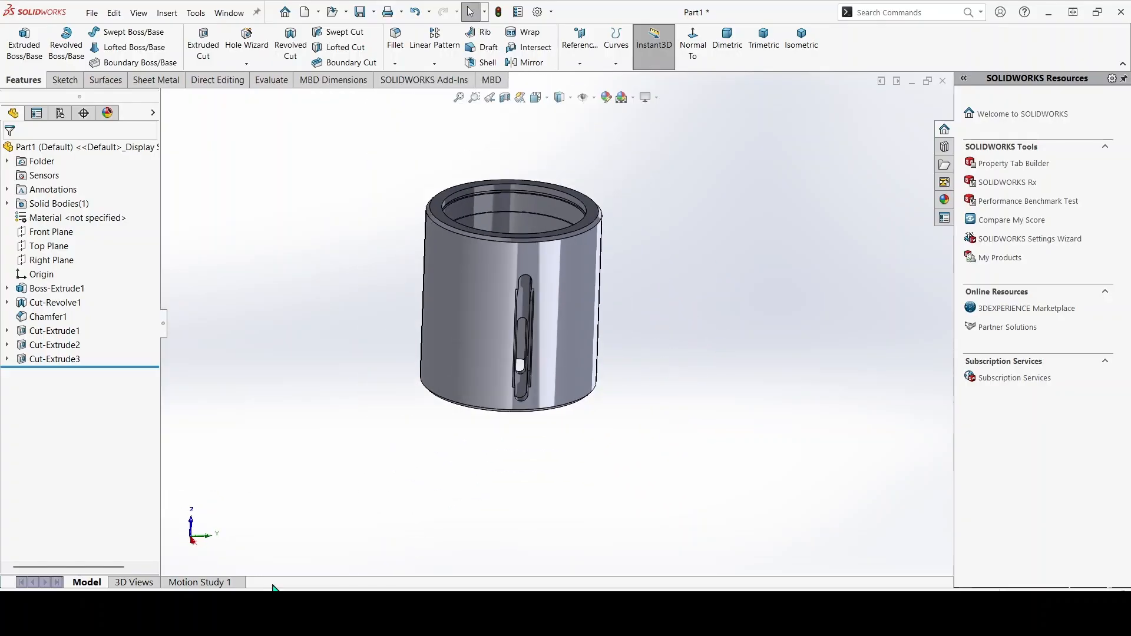
Switch to the Piston Jacket_2D.JPG drawing and examine how many slots and holes sections A-A and C-C specify and how they are spaced
{"action": "left_click", "coordinate": [275, 608]}
{"action": "scroll", "coordinate": [434, 404], "scroll_direction": "up", "scroll_amount": 2}
{"action": "scroll", "coordinate": [434, 404], "scroll_direction": "down", "scroll_amount": 3}
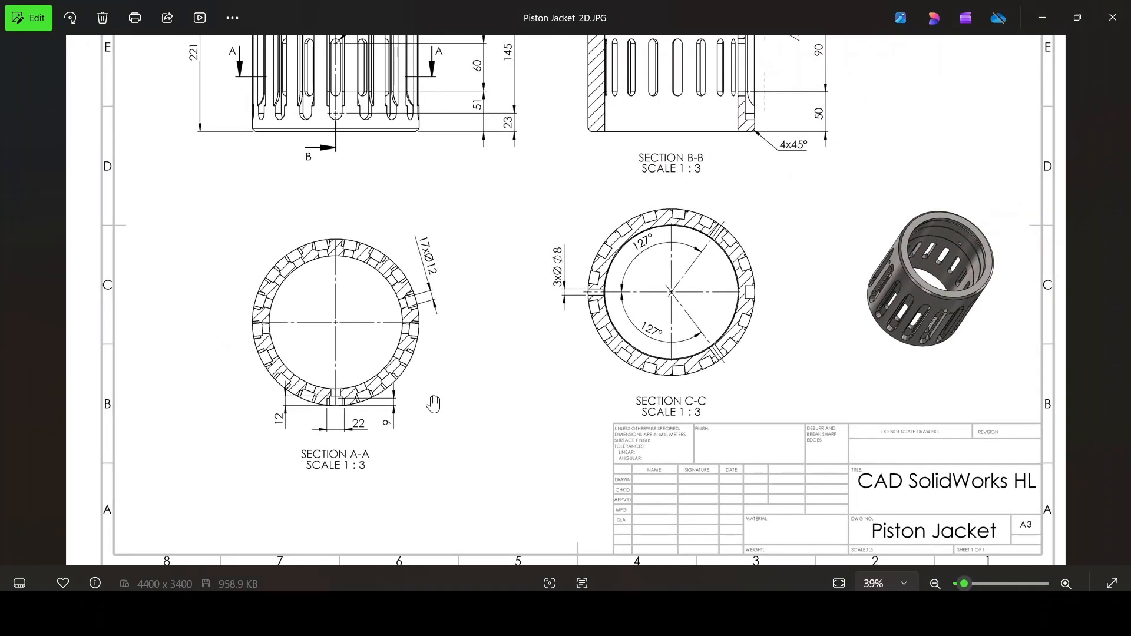
{"action": "scroll", "coordinate": [435, 404], "scroll_direction": "down", "scroll_amount": 2}
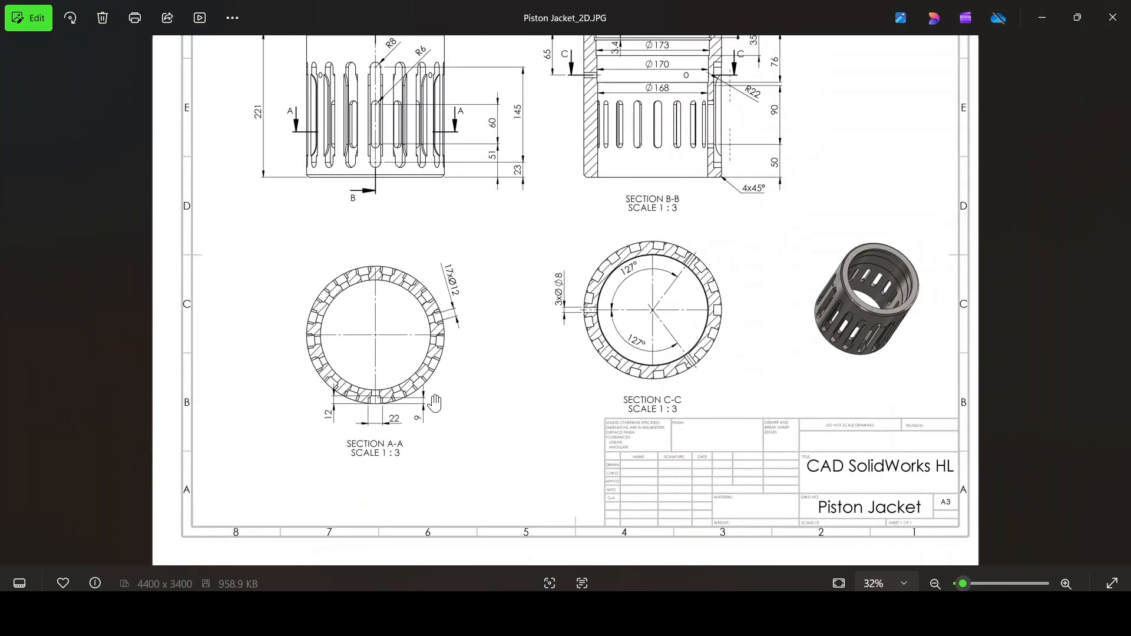
{"action": "left_click_drag", "start_coordinate": [500, 289], "coordinate": [499, 309]}
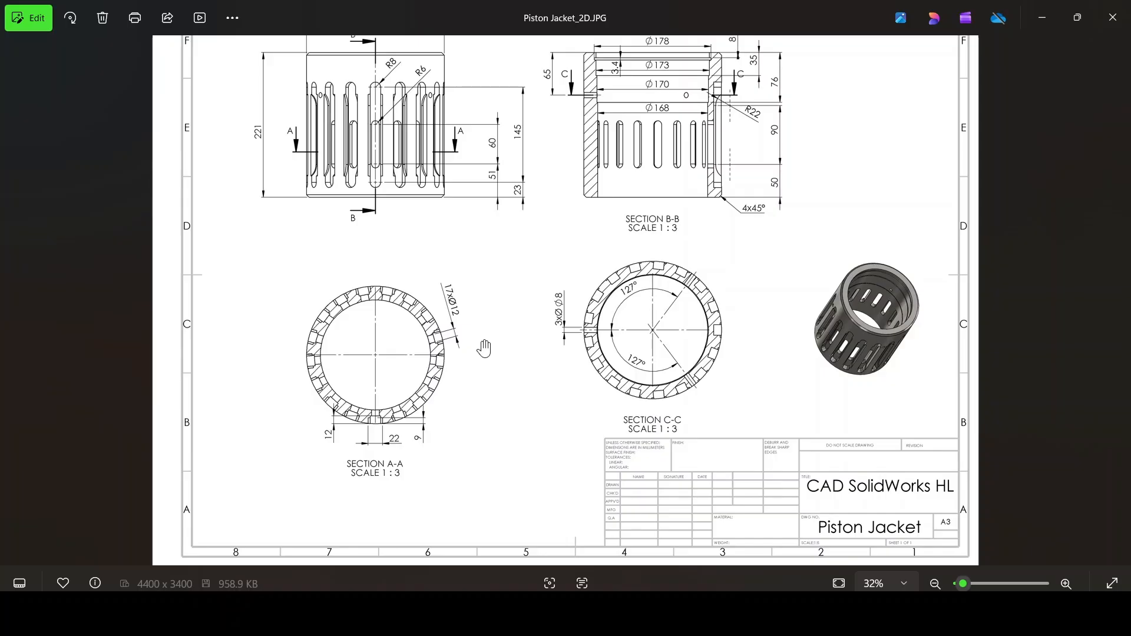
{"action": "left_click_drag", "start_coordinate": [484, 348], "coordinate": [516, 392]}
{"action": "scroll", "coordinate": [504, 353], "scroll_direction": "up", "scroll_amount": 2}
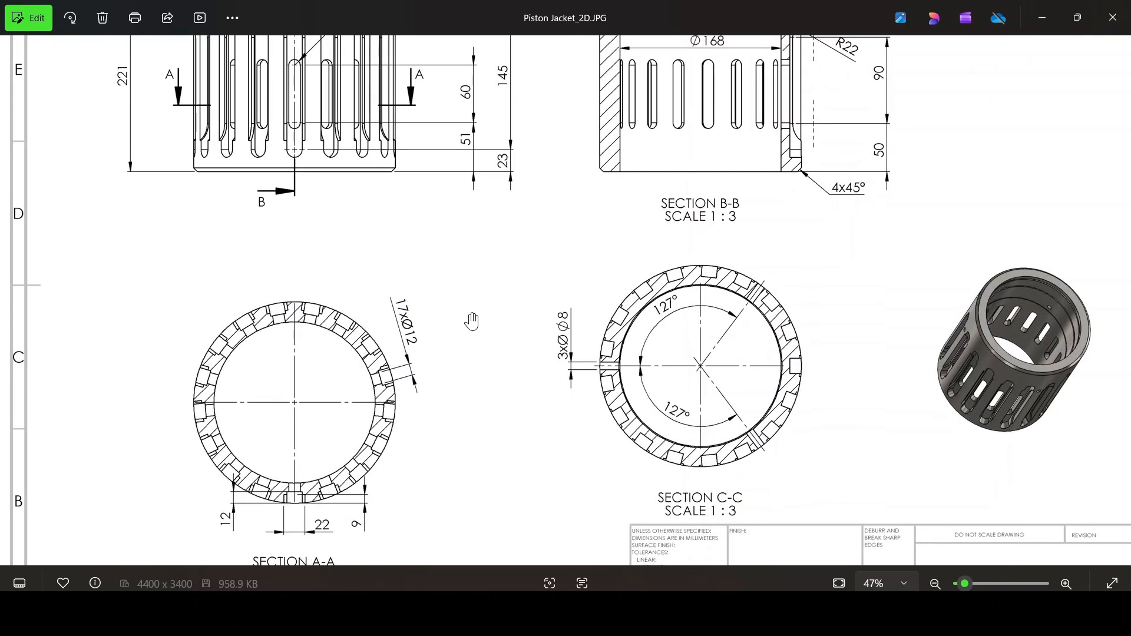
{"action": "scroll", "coordinate": [417, 308], "scroll_direction": "up", "scroll_amount": 2}
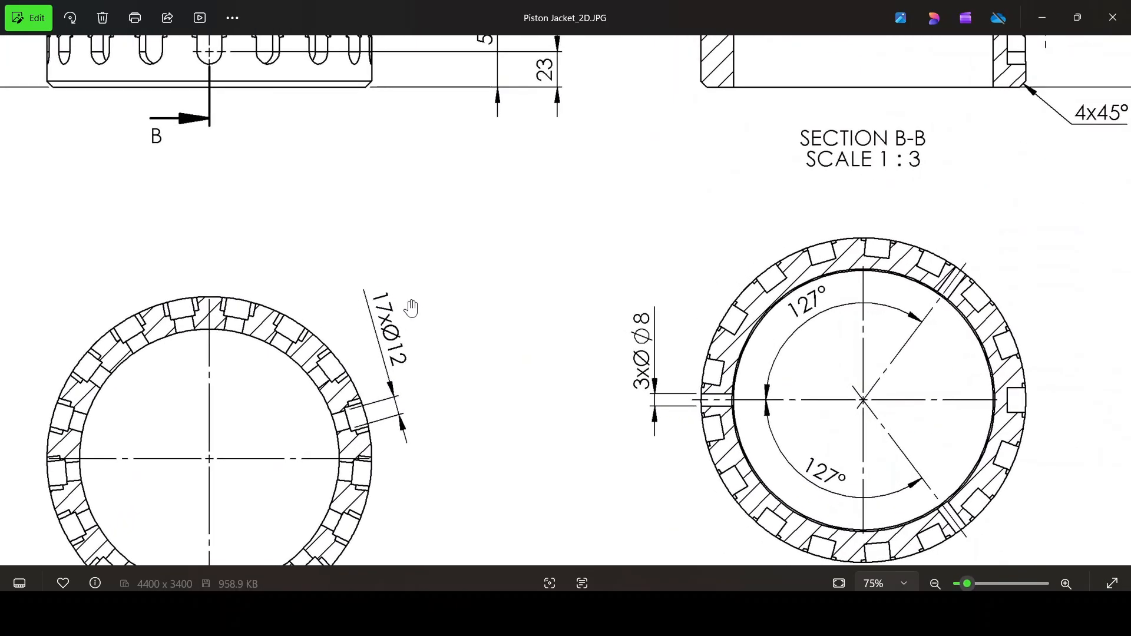
{"action": "scroll", "coordinate": [452, 347], "scroll_direction": "down", "scroll_amount": 1}
{"action": "scroll", "coordinate": [452, 347], "scroll_direction": "down", "scroll_amount": 3}
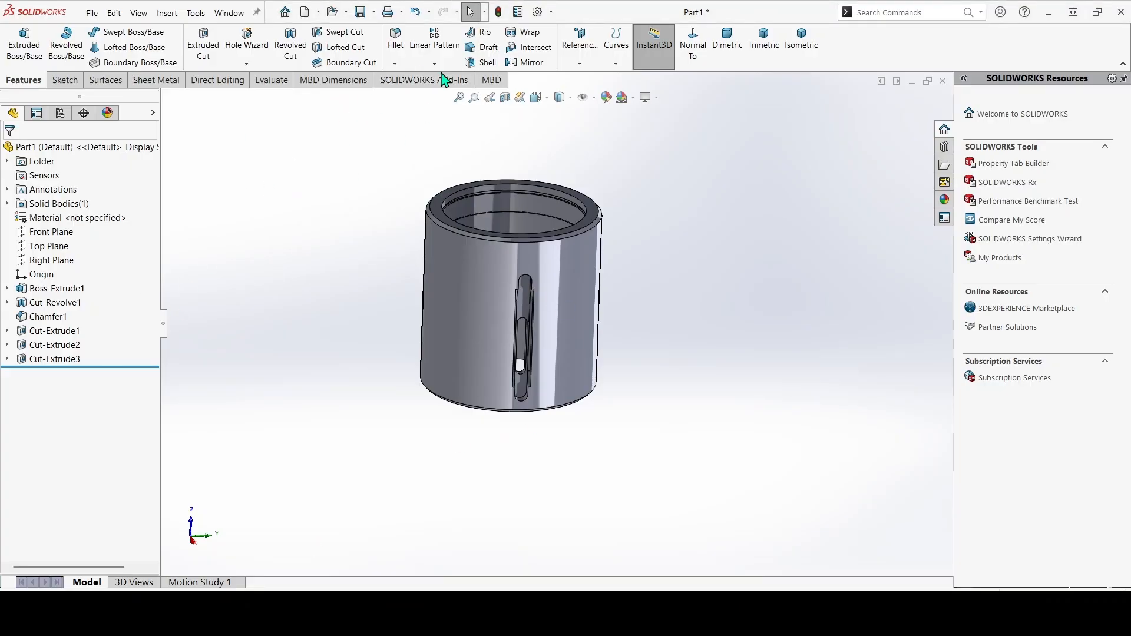
Start a circular pattern with the cylinder's inner bore face as its axis, removing the wrongly picked groove feature
{"action": "left_click", "coordinate": [434, 63]}
{"action": "left_click", "coordinate": [449, 91]}
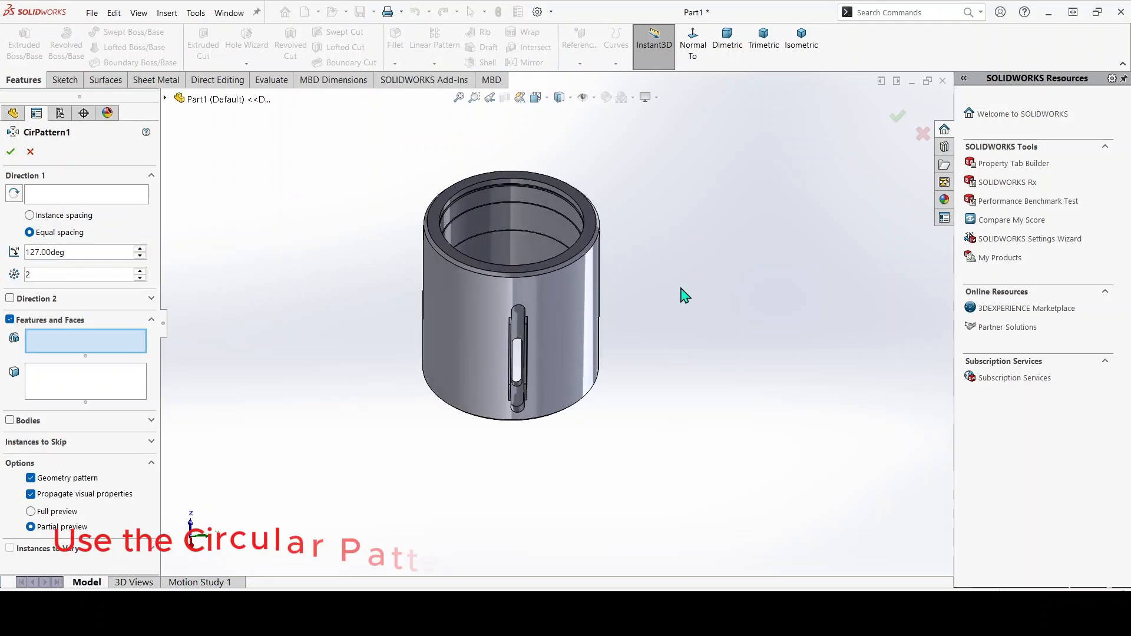
{"action": "left_click", "coordinate": [506, 236]}
{"action": "left_click", "coordinate": [71, 197]}
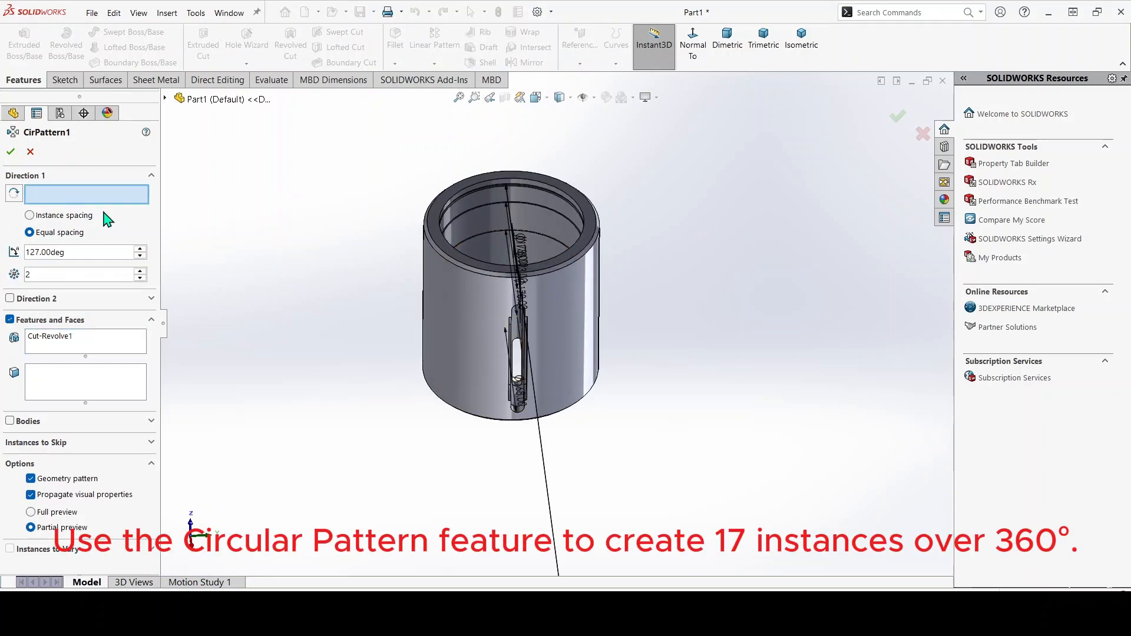
{"action": "right_click", "coordinate": [71, 345]}
{"action": "left_click", "coordinate": [100, 362]}
{"action": "left_click", "coordinate": [88, 195]}
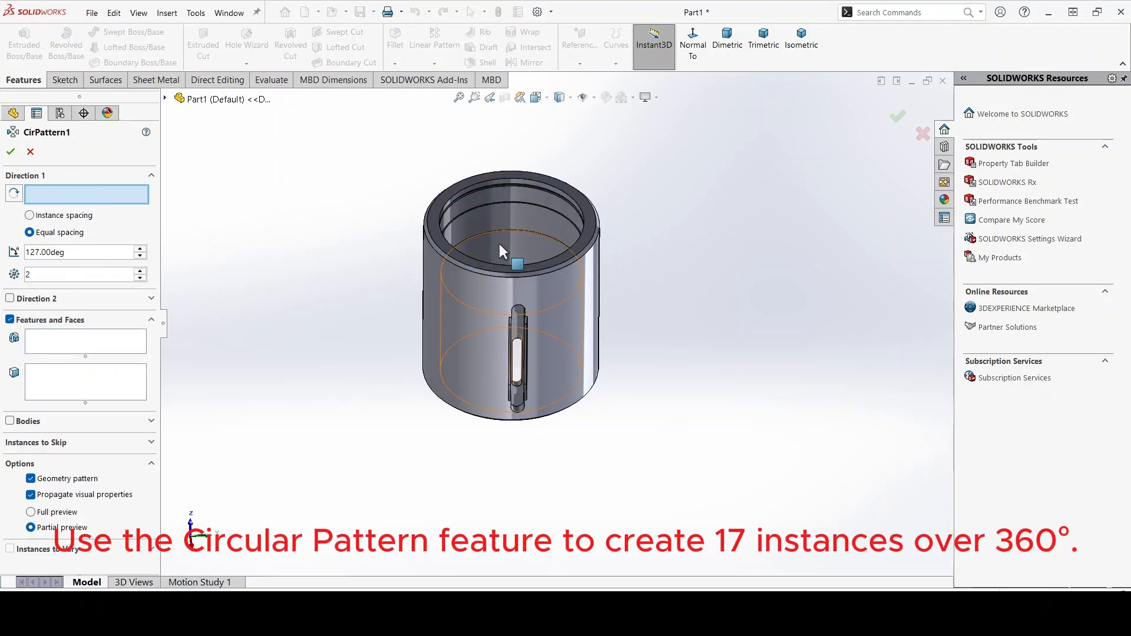
{"action": "left_click", "coordinate": [499, 241]}
Choose Cut-Extrude3, Cut-Extrude2 and Cut-Extrude1 as the features to pattern
{"action": "left_click", "coordinate": [78, 350]}
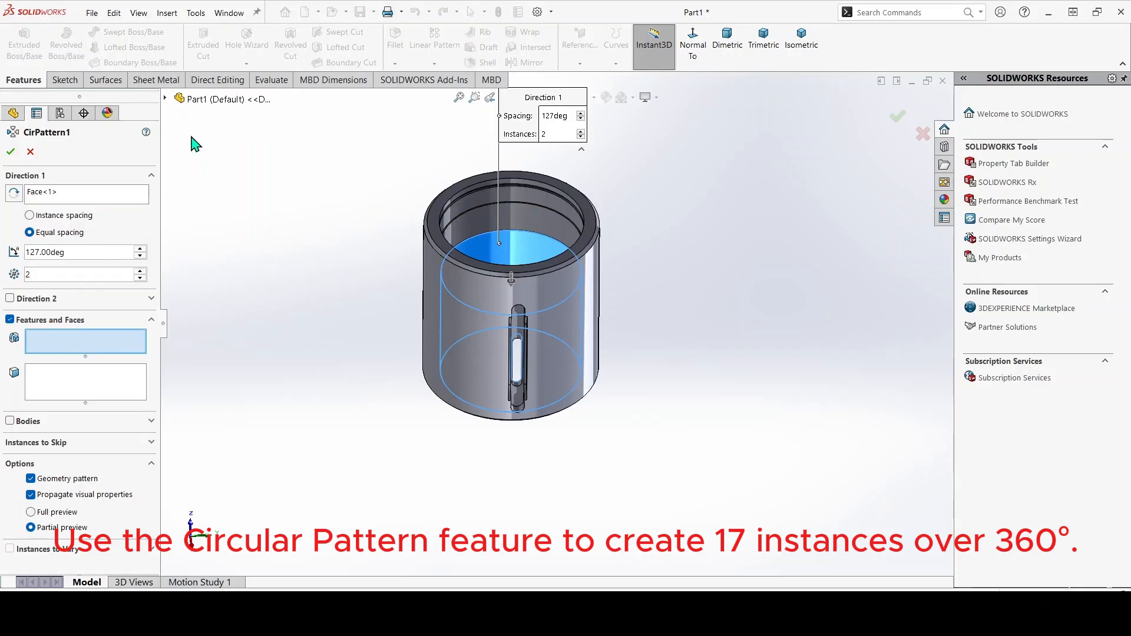
{"action": "left_click", "coordinate": [165, 98]}
{"action": "left_click", "coordinate": [213, 313]}
{"action": "left_click", "coordinate": [210, 298]}
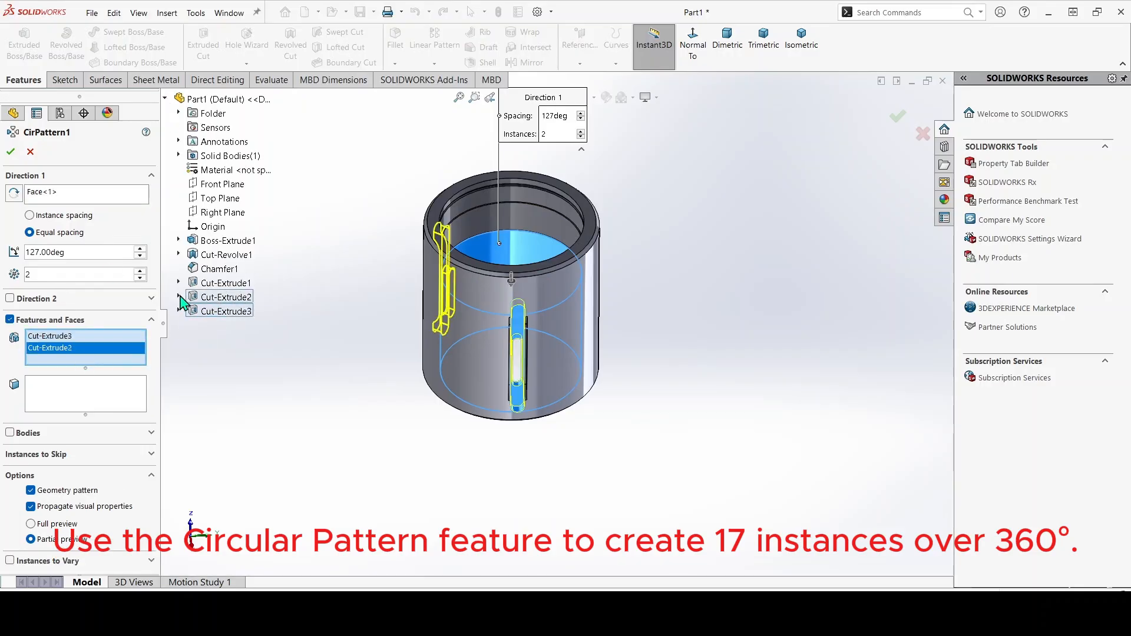
{"action": "left_click", "coordinate": [207, 285]}
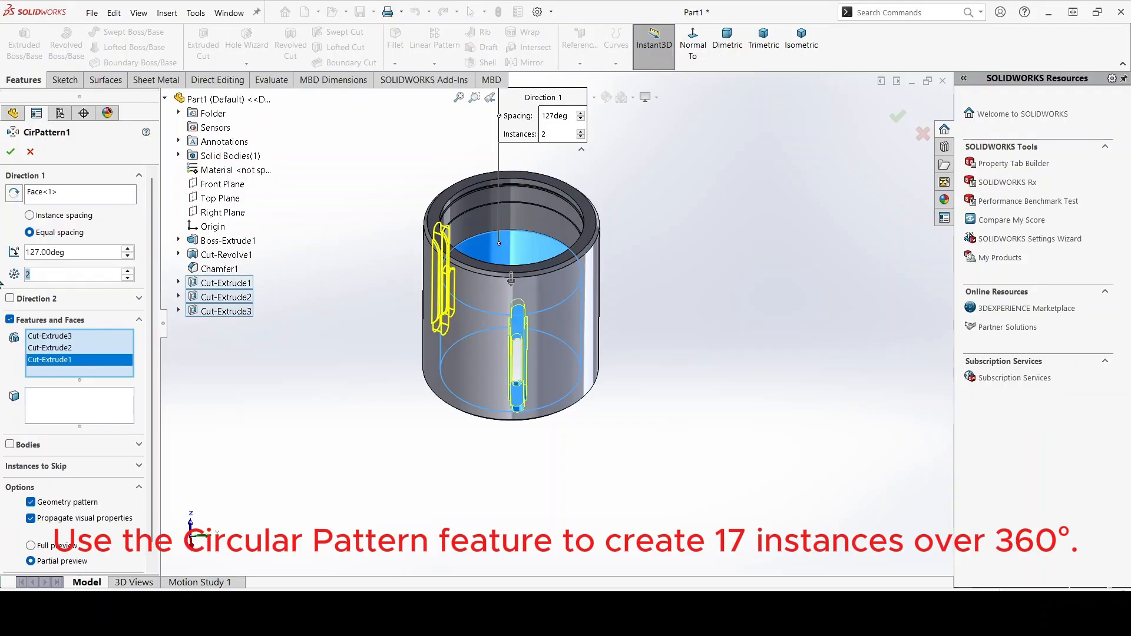
Set the slot pattern to 17 equally spaced instances over 360° and apply it
{"action": "type", "text": "17"}
{"action": "key", "text": "Return"}
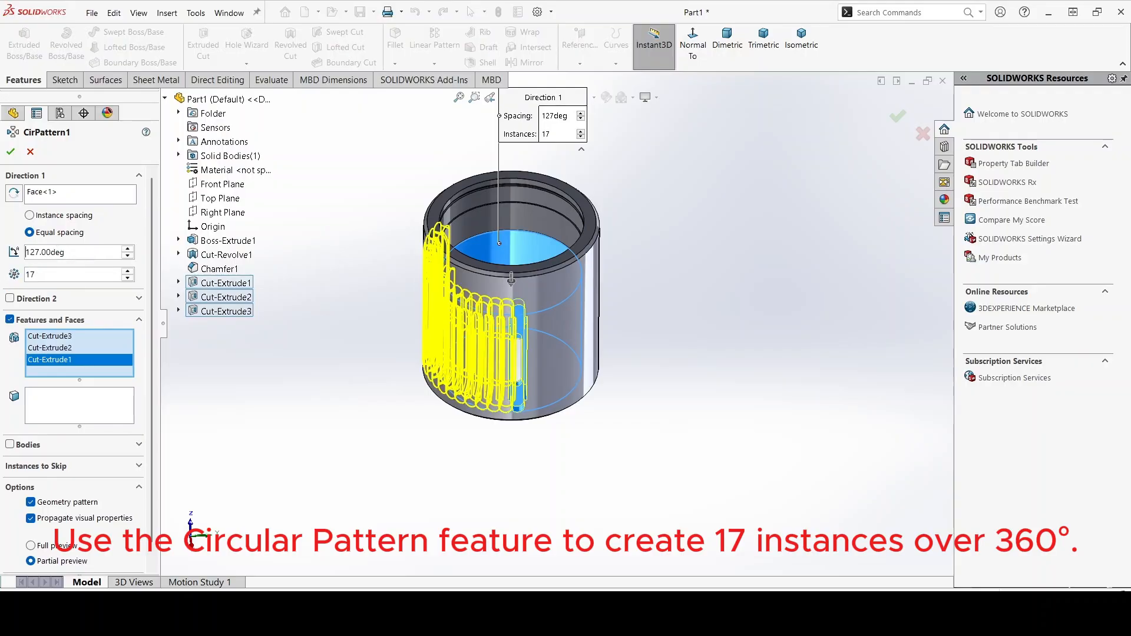
{"action": "type", "text": "360"}
{"action": "key", "text": "Return"}
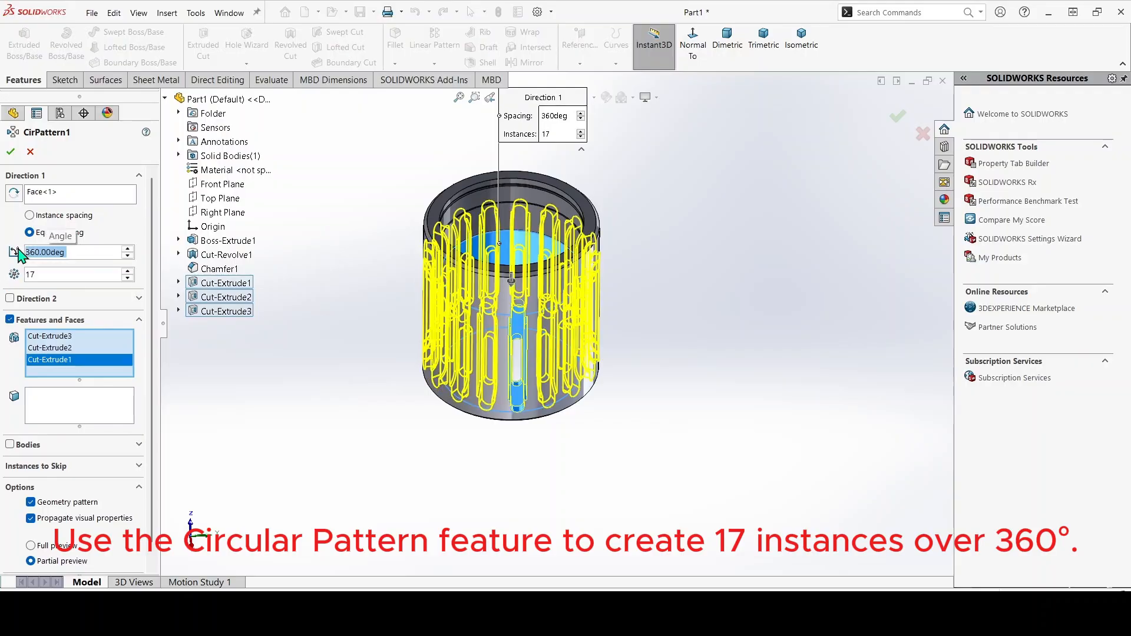
{"action": "left_click", "coordinate": [11, 154]}
{"action": "mouse_move", "coordinate": [656, 373]}
{"action": "middle_mouse_down"}
{"action": "mouse_move", "coordinate": [699, 245]}
{"action": "mouse_move", "coordinate": [768, 305]}
{"action": "mouse_move", "coordinate": [627, 465]}
{"action": "mouse_move", "coordinate": [507, 424]}
{"action": "mouse_move", "coordinate": [696, 211]}
{"action": "mouse_move", "coordinate": [659, 265]}
{"action": "middle_mouse_up"}
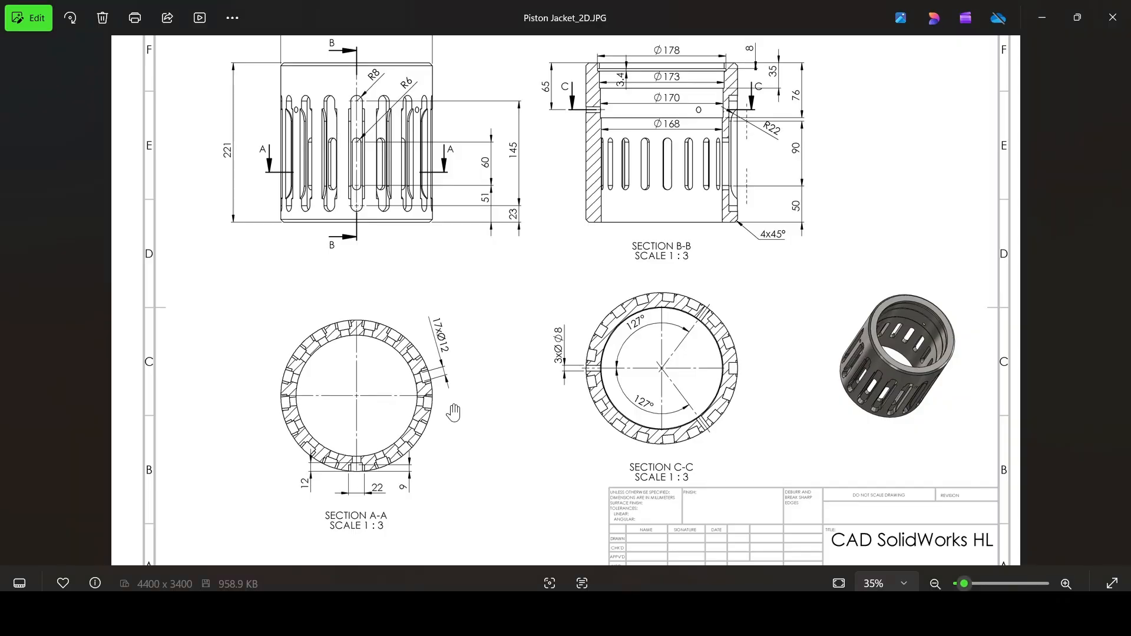
Check section C-C in Piston Jacket_2D.JPG and sketch a circle about 25 mm in diameter on the Right Plane near the grooved end
{"action": "scroll", "coordinate": [560, 340], "scroll_direction": "up", "scroll_amount": 4}
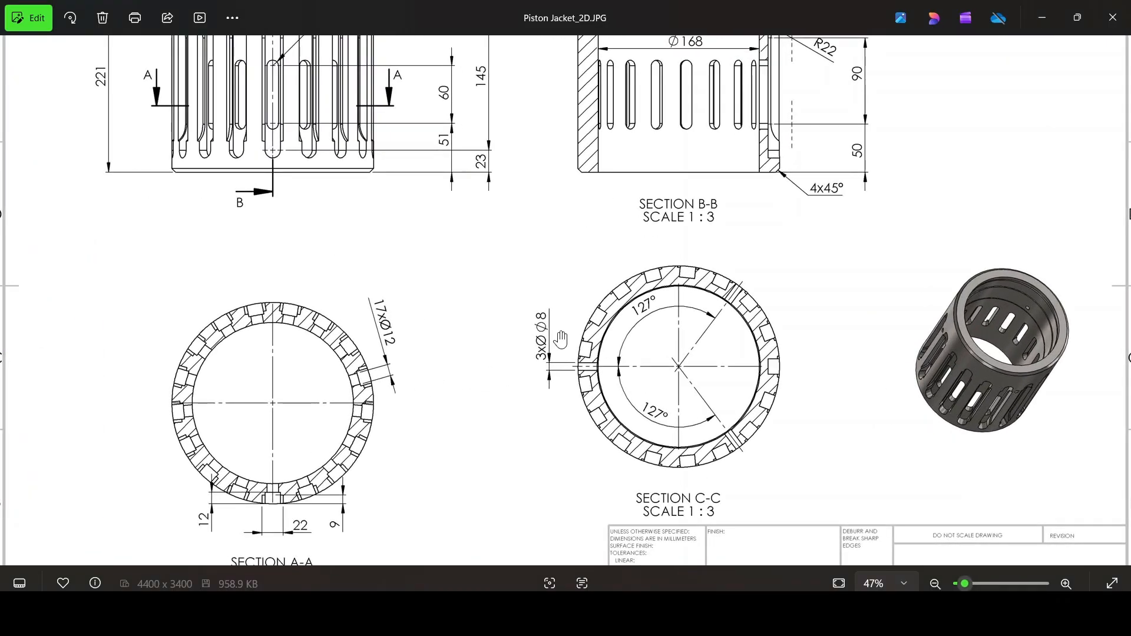
{"action": "scroll", "coordinate": [560, 339], "scroll_direction": "up", "scroll_amount": 3}
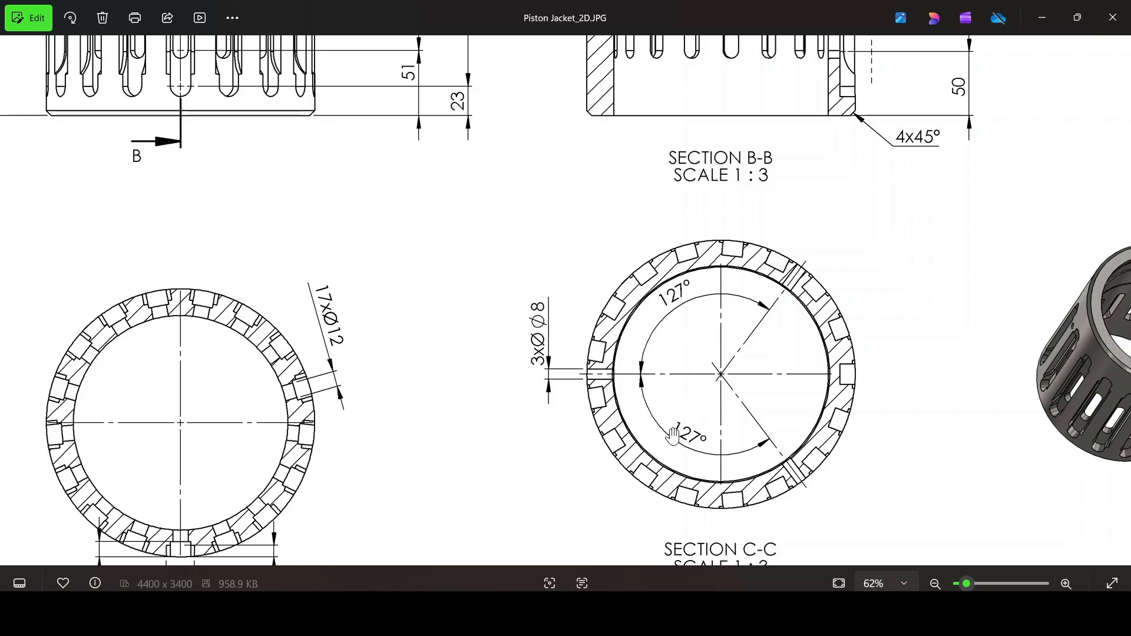
{"action": "scroll", "coordinate": [674, 433], "scroll_direction": "down", "scroll_amount": 7}
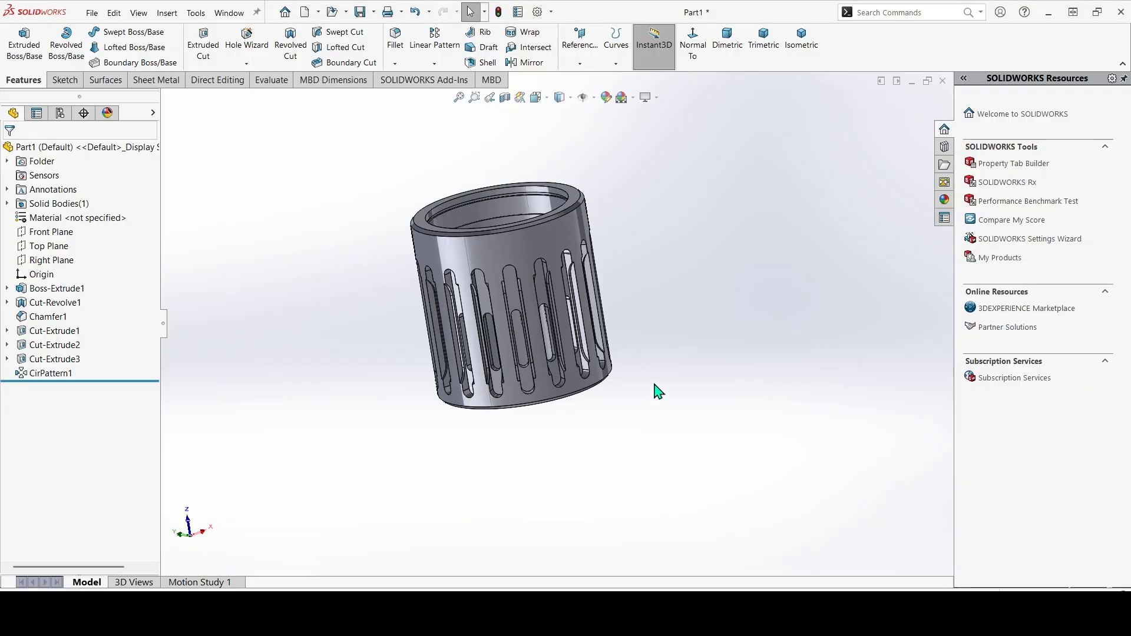
{"action": "middle_click_drag", "start_coordinate": [657, 391], "coordinate": [613, 353]}
{"action": "right_click", "coordinate": [40, 259]}
{"action": "left_click", "coordinate": [59, 239]}
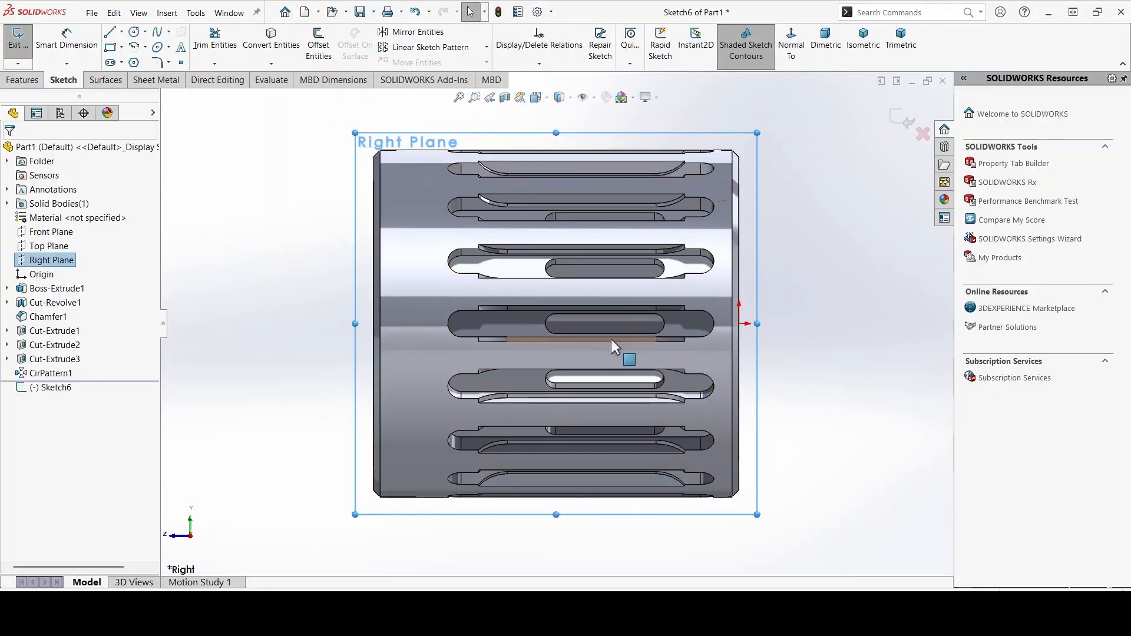
{"action": "left_click", "coordinate": [134, 32]}
{"action": "left_click", "coordinate": [427, 305]}
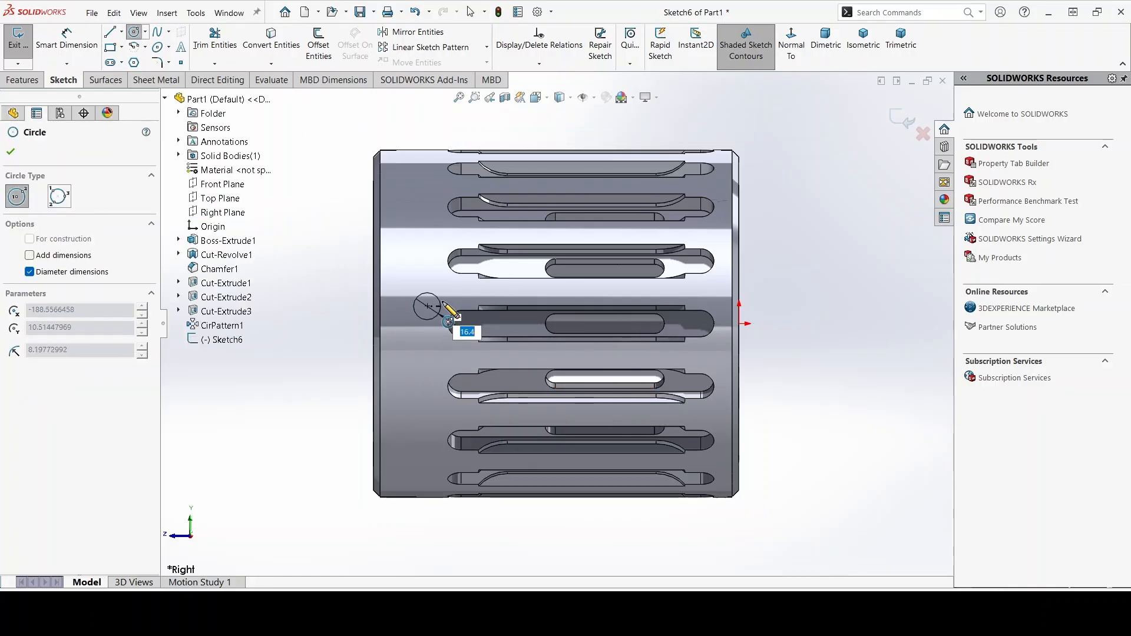
{"action": "left_click", "coordinate": [447, 311]}
Dimension the circle's diameter as 8 mm
{"action": "left_click", "coordinate": [67, 38]}
{"action": "left_click", "coordinate": [412, 293]}
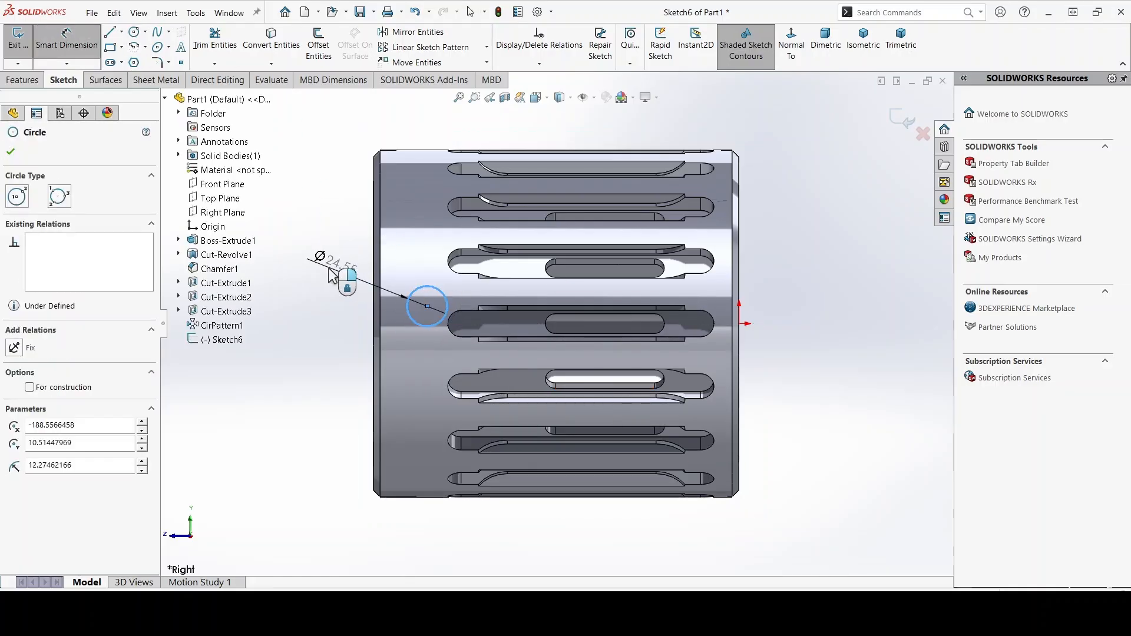
{"action": "left_click", "coordinate": [333, 274]}
{"action": "type", "text": "8"}
{"action": "key", "text": "Return"}
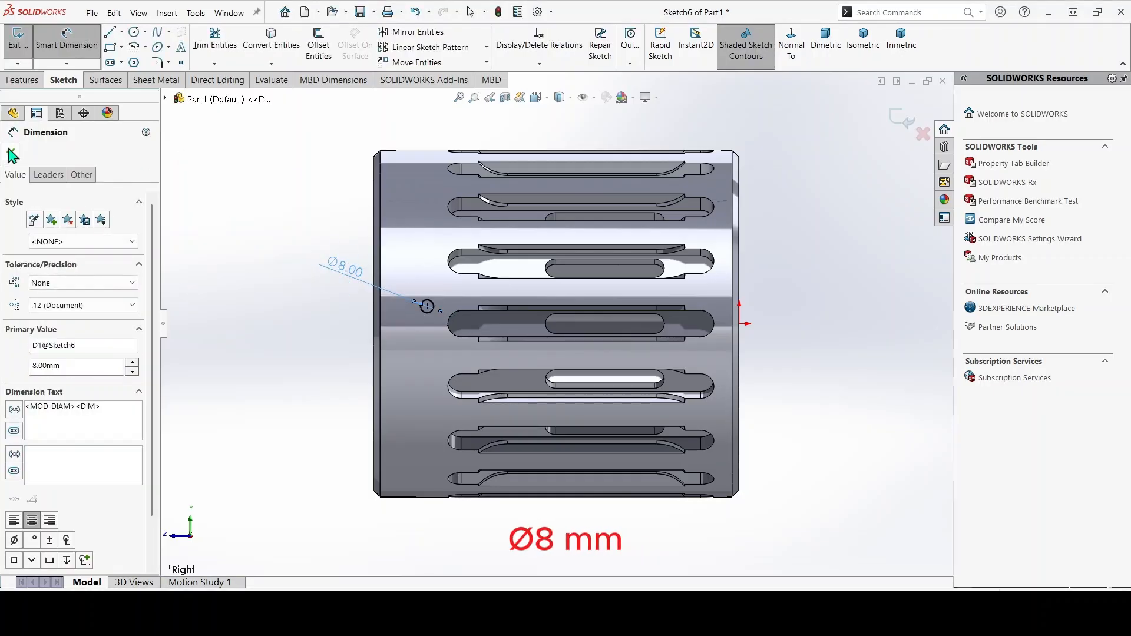
{"action": "key", "text": "Escape"}
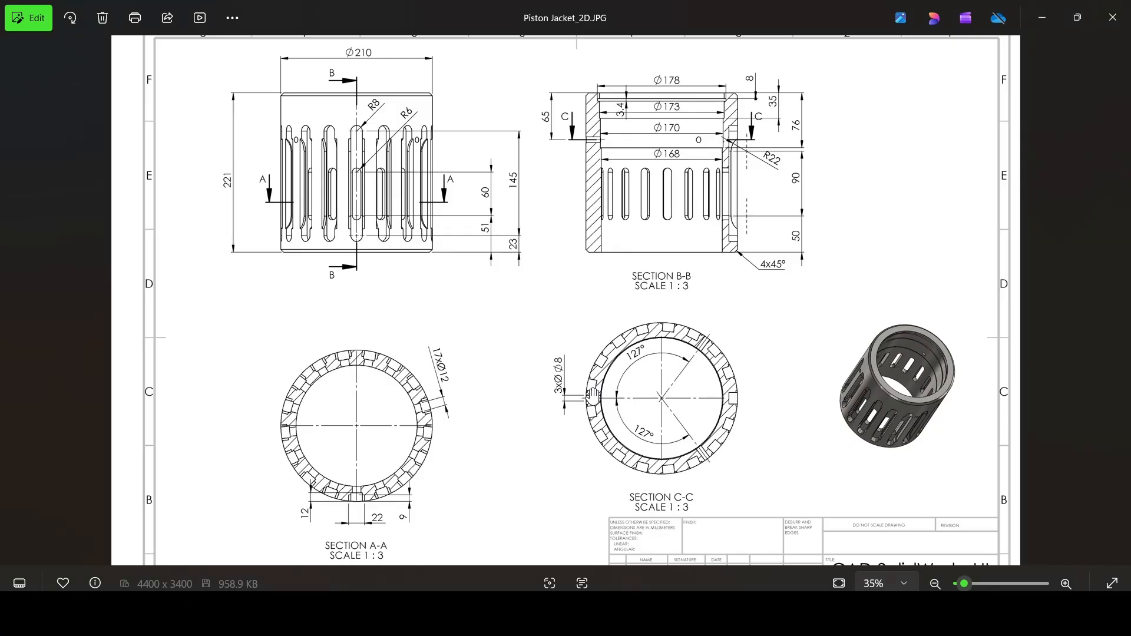
Check the hole position in the 2D drawing and dimension the circle's centre 65 mm from the cylinder's grooved end edge
{"action": "scroll", "coordinate": [628, 93], "scroll_direction": "up", "scroll_amount": 3}
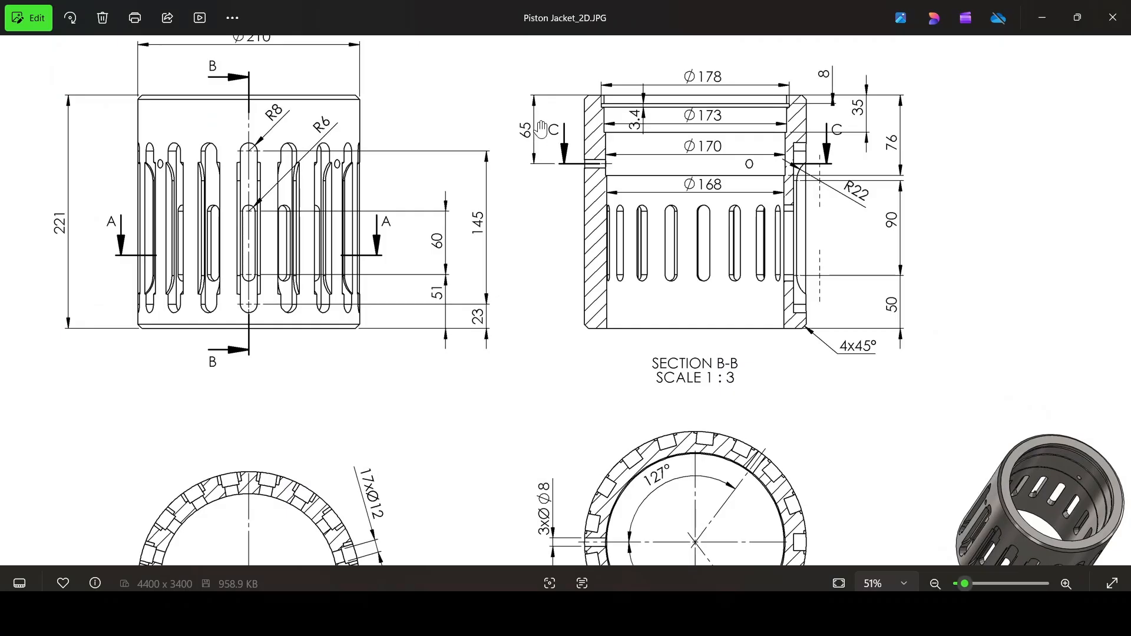
{"action": "scroll", "coordinate": [615, 228], "scroll_direction": "down", "scroll_amount": 4}
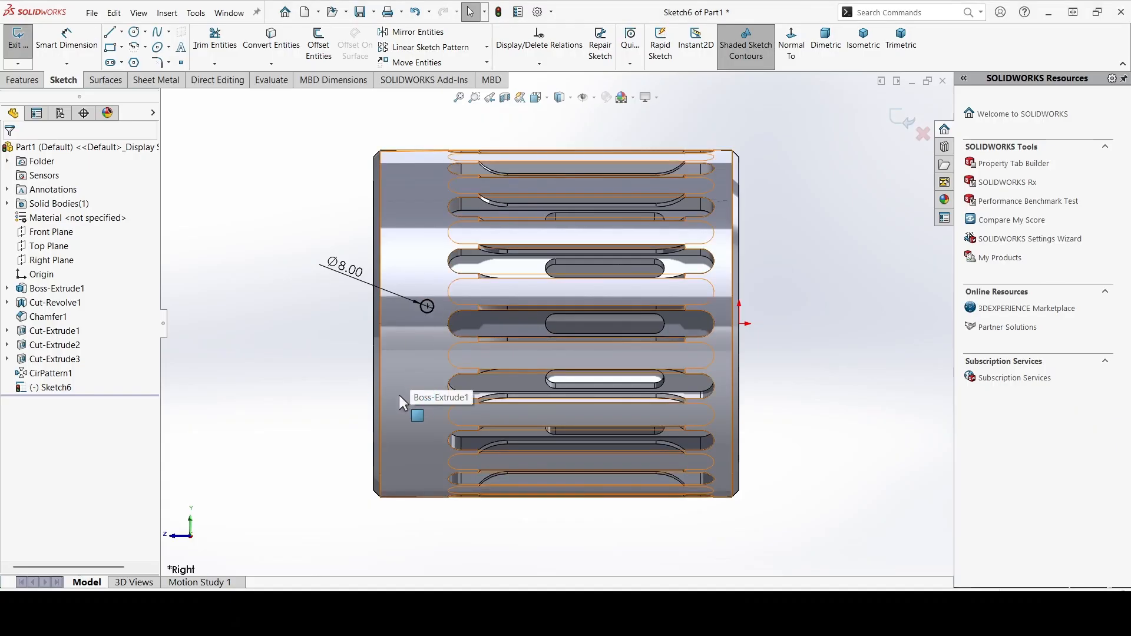
{"action": "left_click", "coordinate": [67, 42]}
{"action": "scroll", "coordinate": [429, 329], "scroll_direction": "down", "scroll_amount": 2}
{"action": "left_click", "coordinate": [434, 272]}
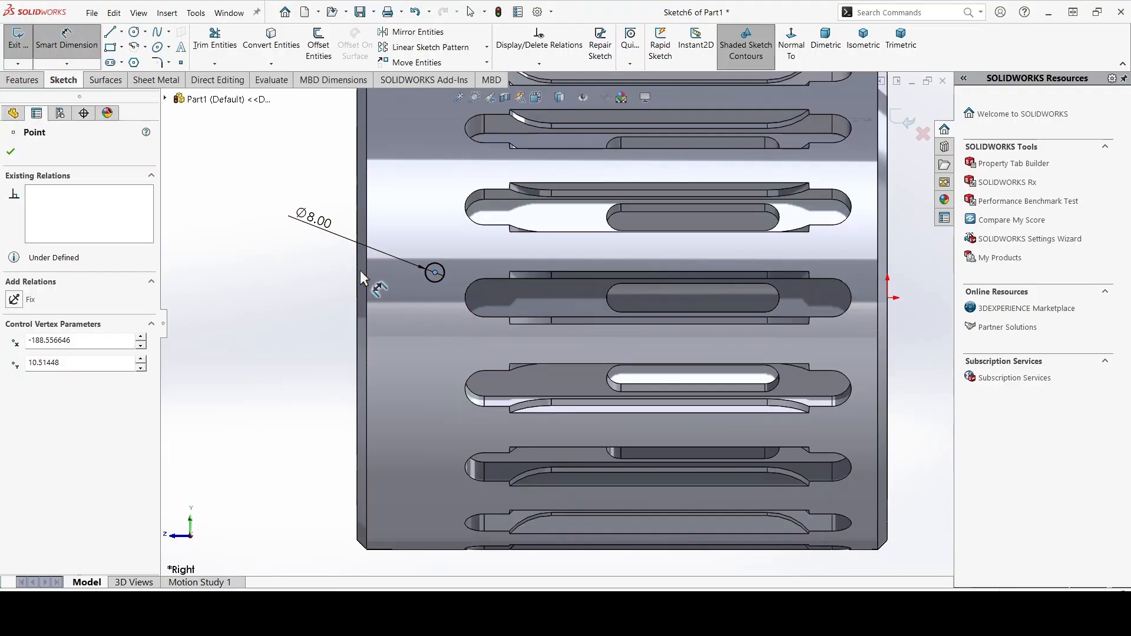
{"action": "left_click", "coordinate": [356, 267]}
{"action": "left_click", "coordinate": [394, 359]}
{"action": "type", "text": "65"}
{"action": "key", "text": "Return"}
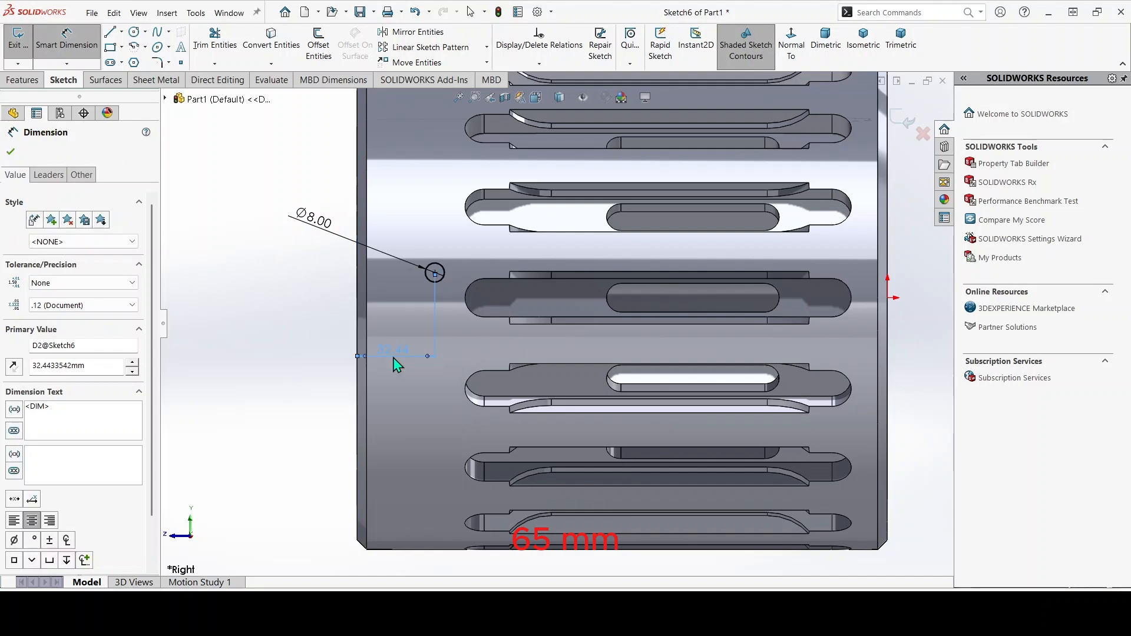
{"action": "key", "text": "Escape"}
Align the circle's centre with the origin using a Horizontal relation, deleting the mistakenly added Coincident relation
{"action": "left_click", "coordinate": [511, 273]}
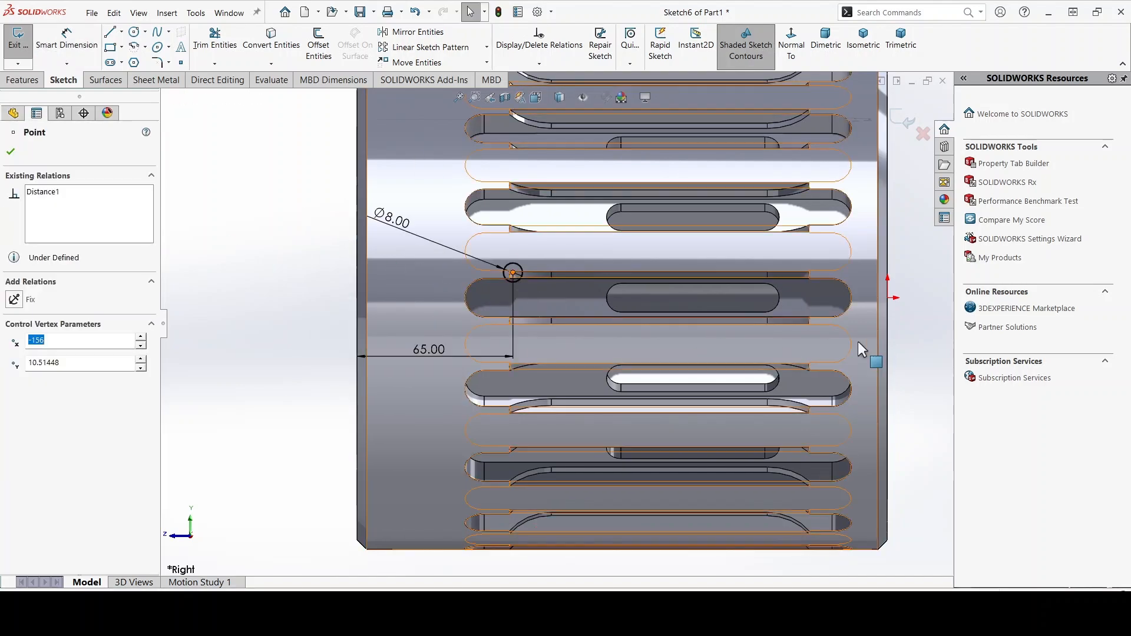
{"action": "left_click", "coordinate": [888, 297], "text": "ctrl"}
{"action": "left_click", "coordinate": [14, 394]}
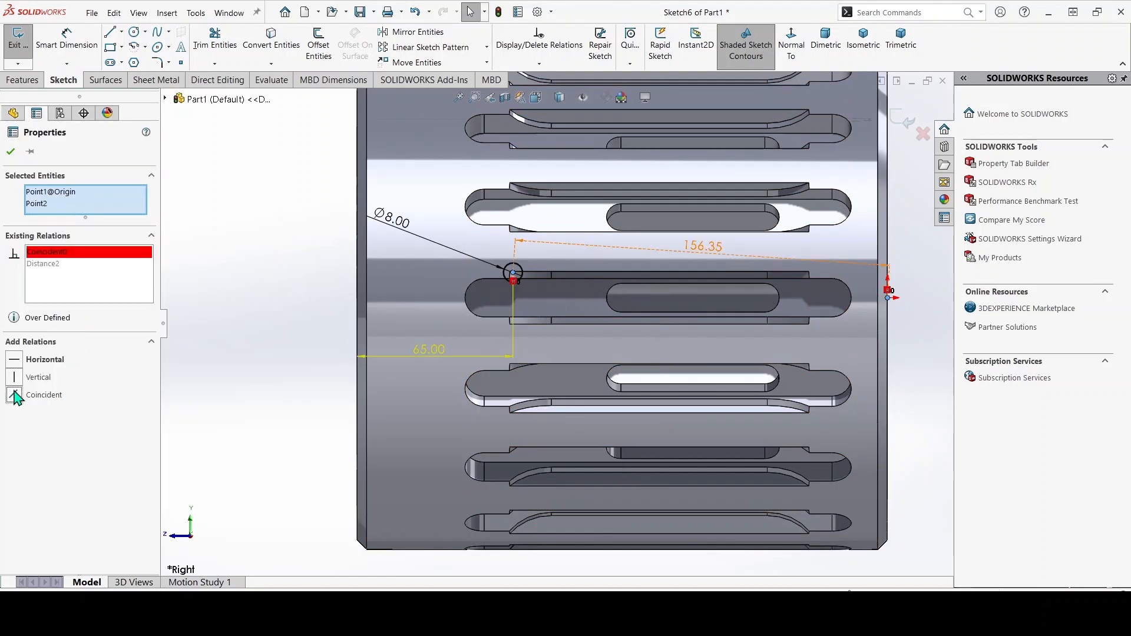
{"action": "right_click", "coordinate": [51, 253]}
{"action": "left_click", "coordinate": [90, 277]}
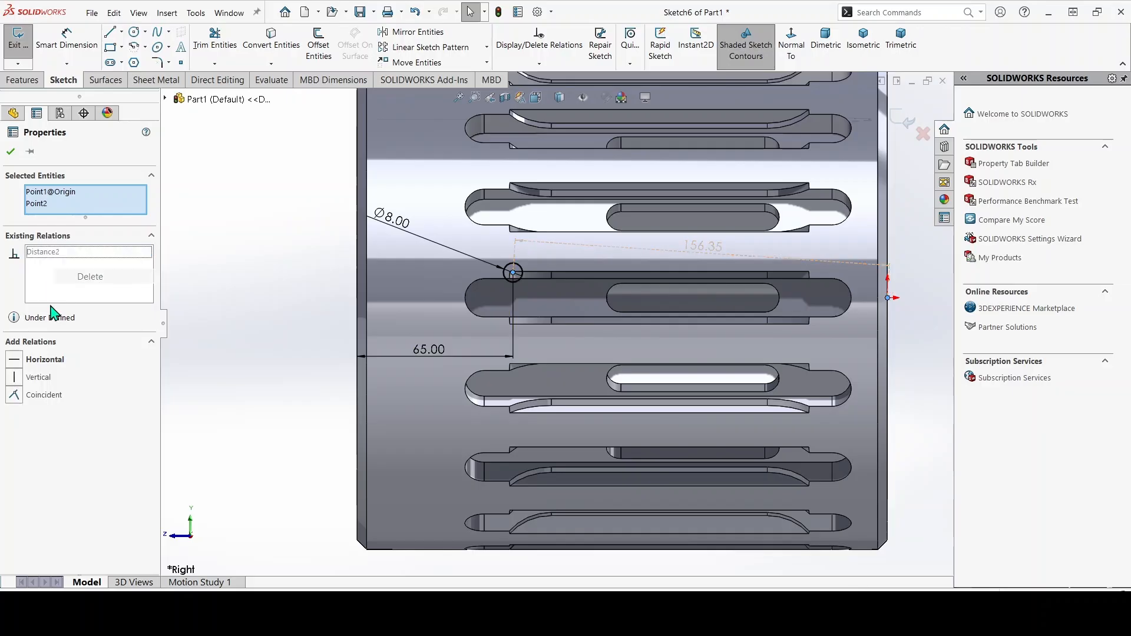
{"action": "left_click", "coordinate": [18, 358]}
{"action": "left_click", "coordinate": [12, 152]}
Cut the 8 mm circle through the cylinder wall with a Through All Extruded Cut
{"action": "scroll", "coordinate": [279, 302], "scroll_direction": "up", "scroll_amount": 4}
{"action": "middle_click_drag", "start_coordinate": [355, 366], "coordinate": [440, 323]}
{"action": "left_click", "coordinate": [14, 83]}
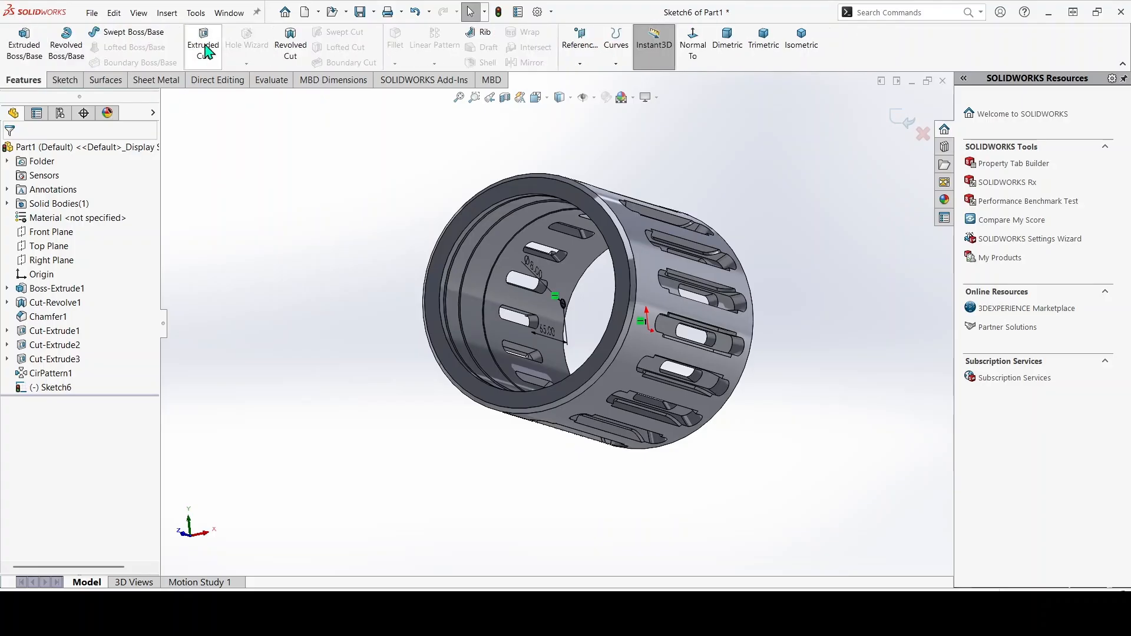
{"action": "left_click", "coordinate": [204, 44]}
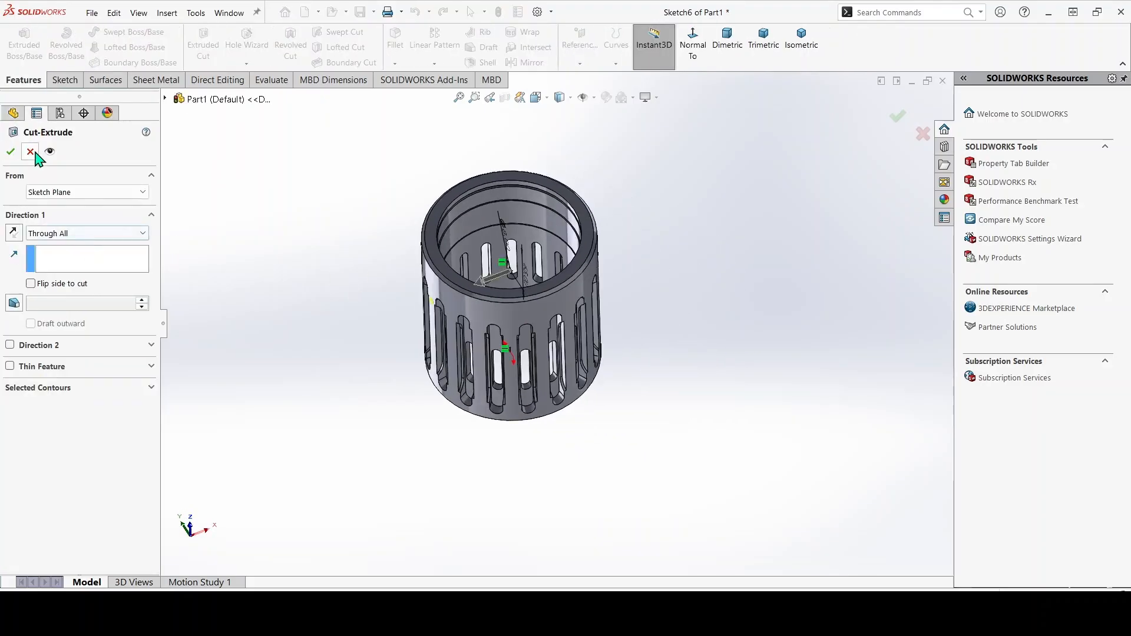
{"action": "left_click", "coordinate": [377, 436]}
{"action": "middle_click_drag", "start_coordinate": [378, 435], "coordinate": [514, 321]}
{"action": "scroll", "coordinate": [521, 317], "scroll_direction": "down", "scroll_amount": 7}
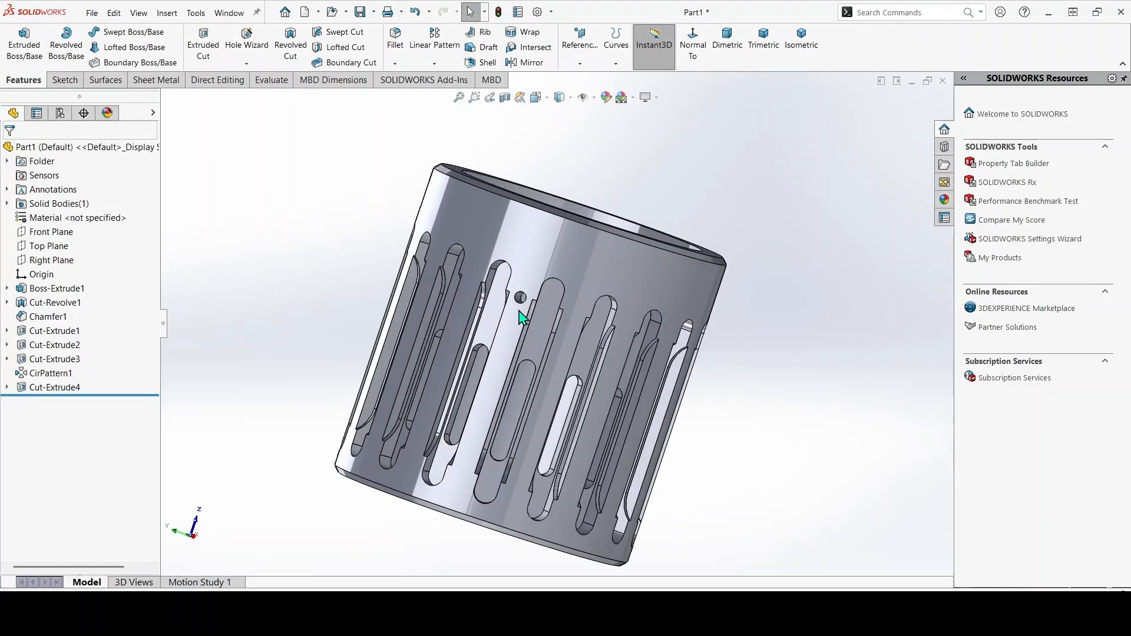
{"action": "middle_click_drag", "start_coordinate": [550, 394], "coordinate": [506, 491]}
{"action": "scroll", "coordinate": [567, 383], "scroll_direction": "up", "scroll_amount": 6}
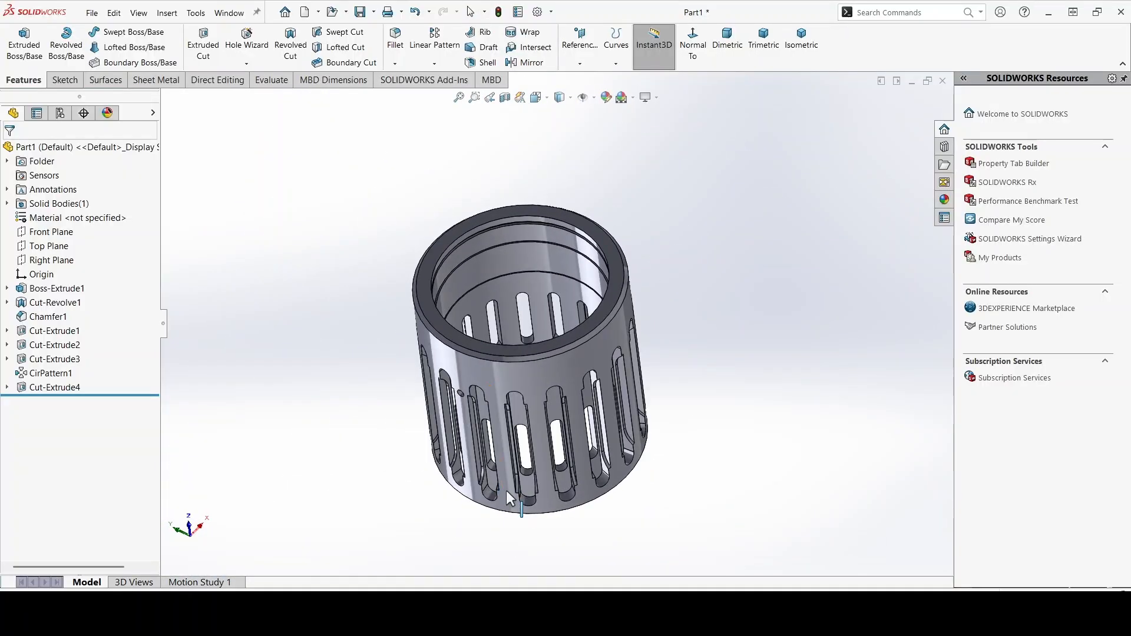
Start a circular pattern about the inner bore face with 2 instances at 127°
{"action": "left_click", "coordinate": [434, 63]}
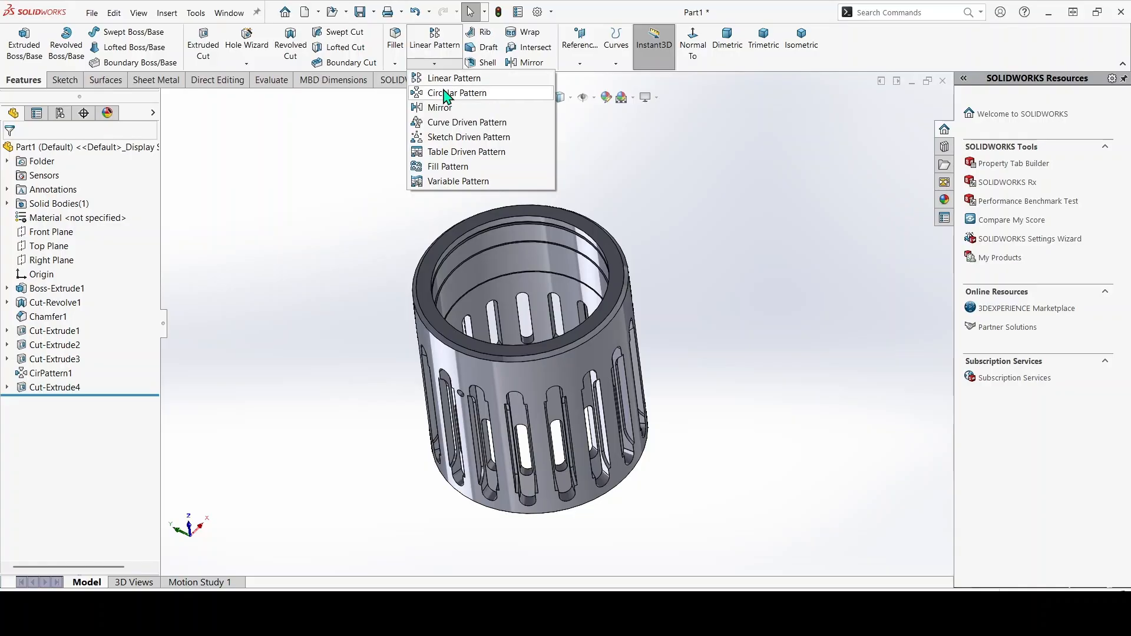
{"action": "left_click", "coordinate": [447, 92]}
{"action": "left_click", "coordinate": [82, 196]}
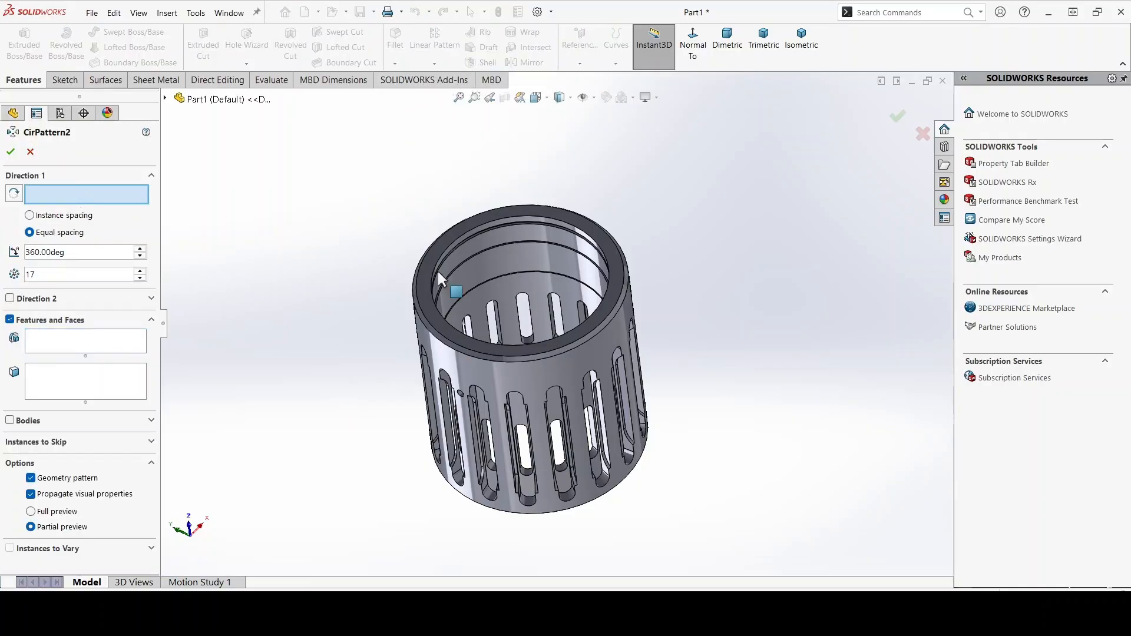
{"action": "left_click", "coordinate": [523, 278]}
{"action": "middle_click_drag", "start_coordinate": [272, 302], "coordinate": [288, 381]}
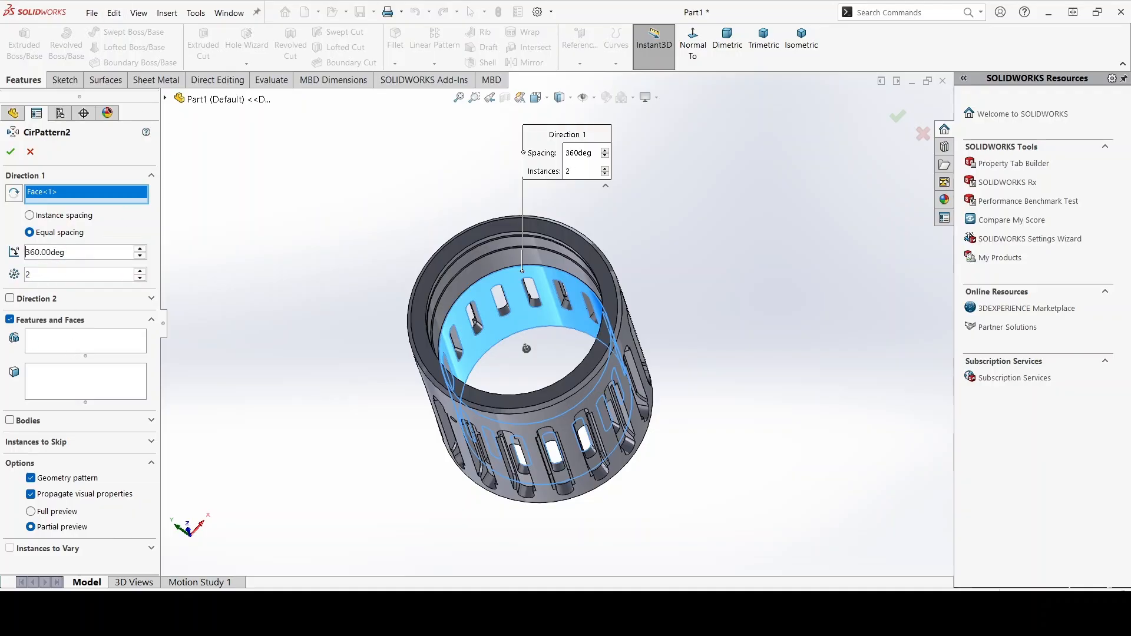
{"action": "type", "text": "127"}
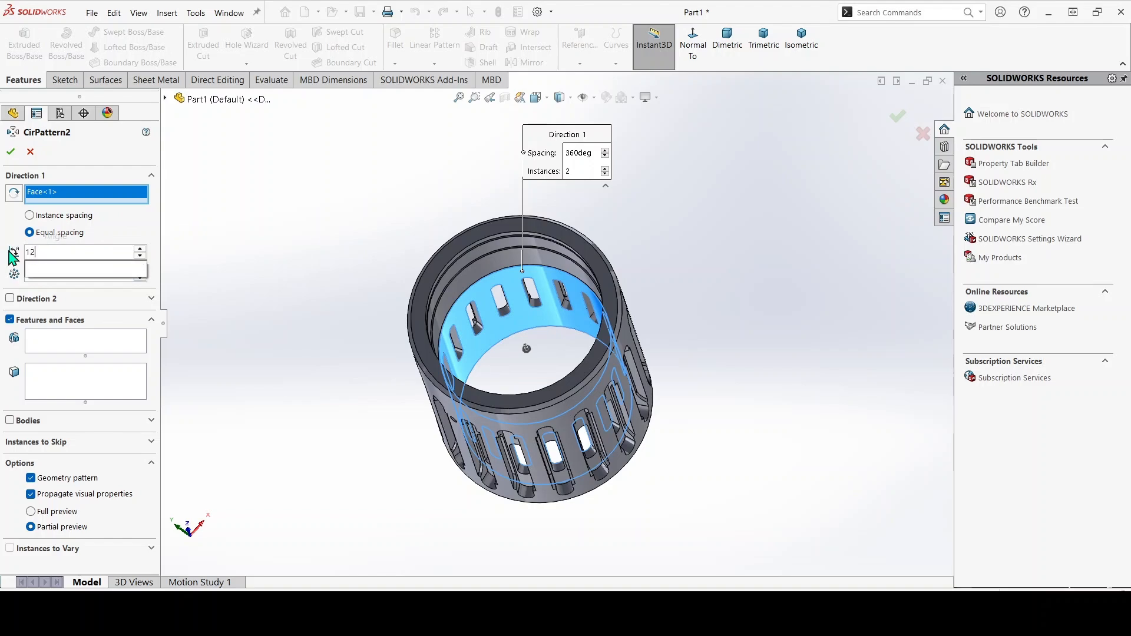
{"action": "key", "text": "Return"}
Choose the 8 mm hole cut, Cut-Extrude4, as the feature to pattern and apply the circular pattern
{"action": "left_click", "coordinate": [73, 353]}
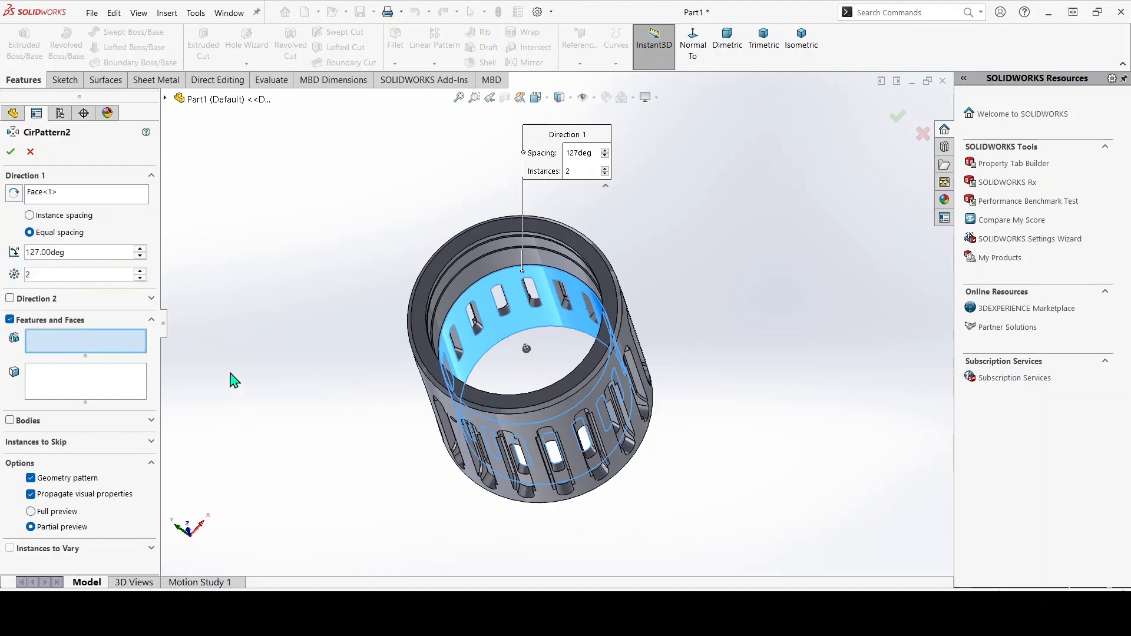
{"action": "left_click", "coordinate": [166, 99]}
{"action": "left_click", "coordinate": [223, 342]}
{"action": "middle_click_drag", "start_coordinate": [324, 357], "coordinate": [414, 470]}
{"action": "left_click", "coordinate": [11, 152]}
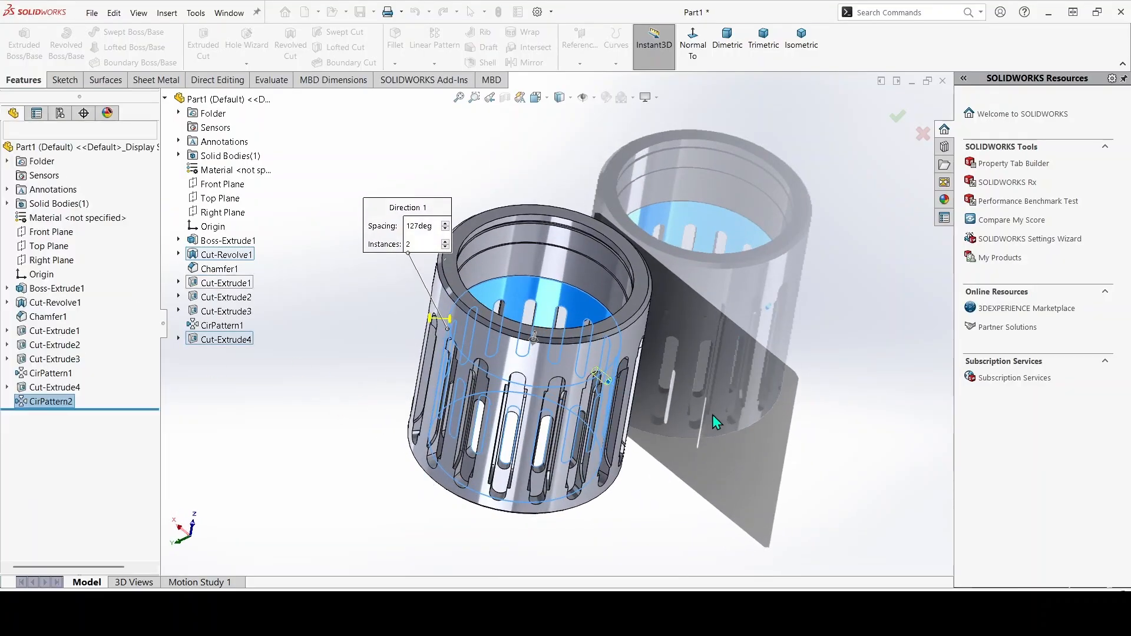
{"action": "middle_click_drag", "start_coordinate": [715, 395], "coordinate": [739, 421]}
{"action": "middle_click_drag", "start_coordinate": [711, 355], "coordinate": [610, 398]}
{"action": "scroll", "coordinate": [521, 422], "scroll_direction": "down", "scroll_amount": 1}
{"action": "scroll", "coordinate": [520, 421], "scroll_direction": "up", "scroll_amount": 2}
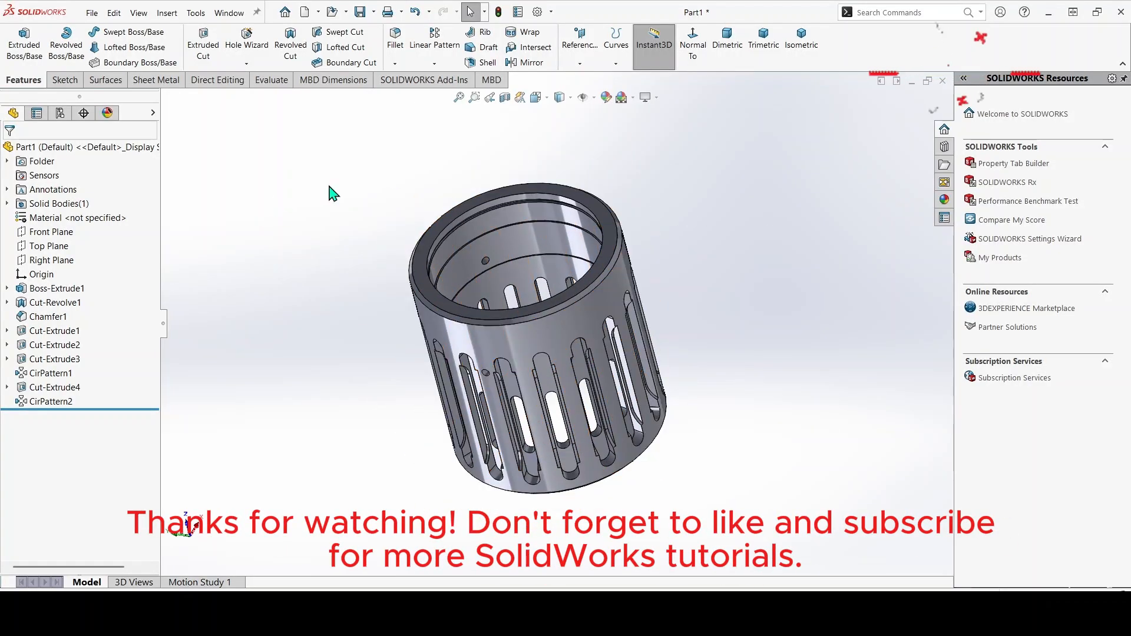